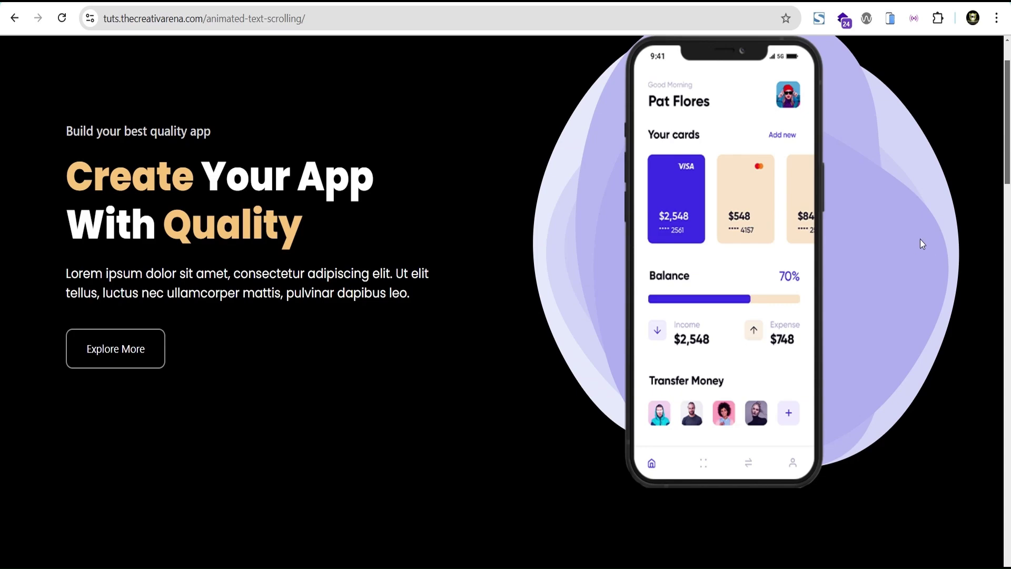
Scroll the live page to preview the animated YOUR BRAND headings before editing in Elementor
drag(1007, 75, 1009, 138)
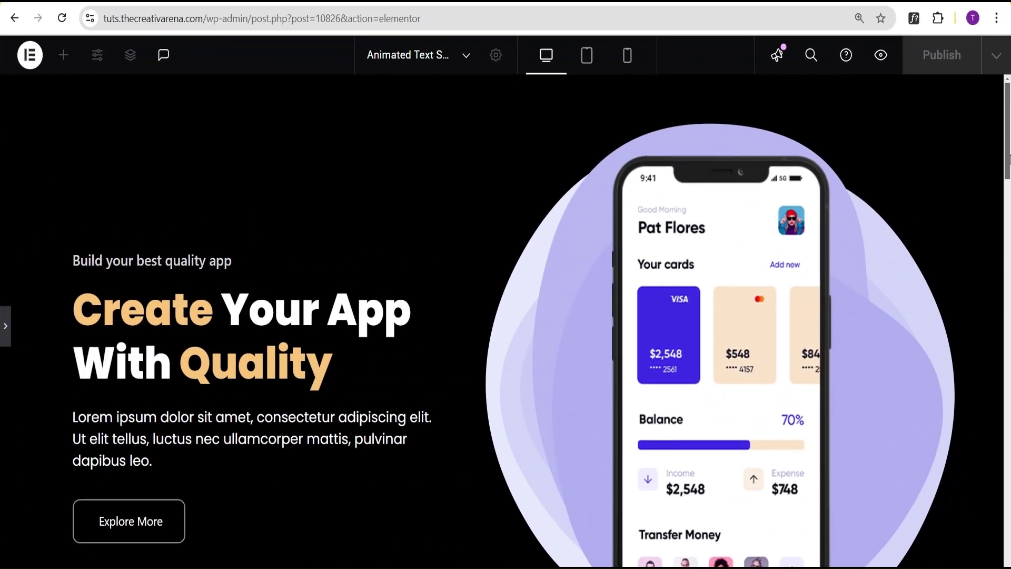
drag(1009, 158, 1008, 274)
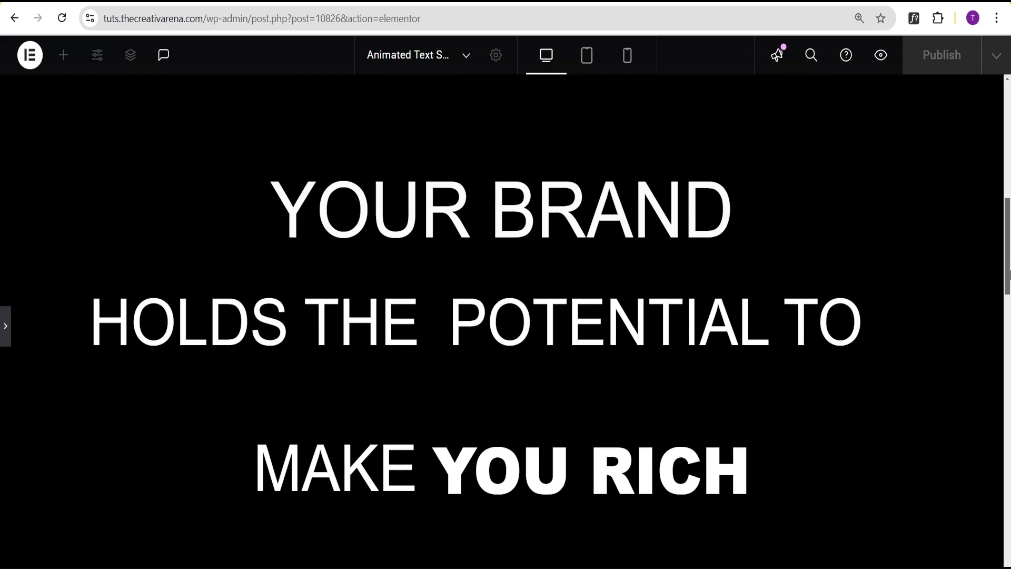
Reopen the editor panel and select the black section's container to see its 120 vh vertical layout
click(5, 326)
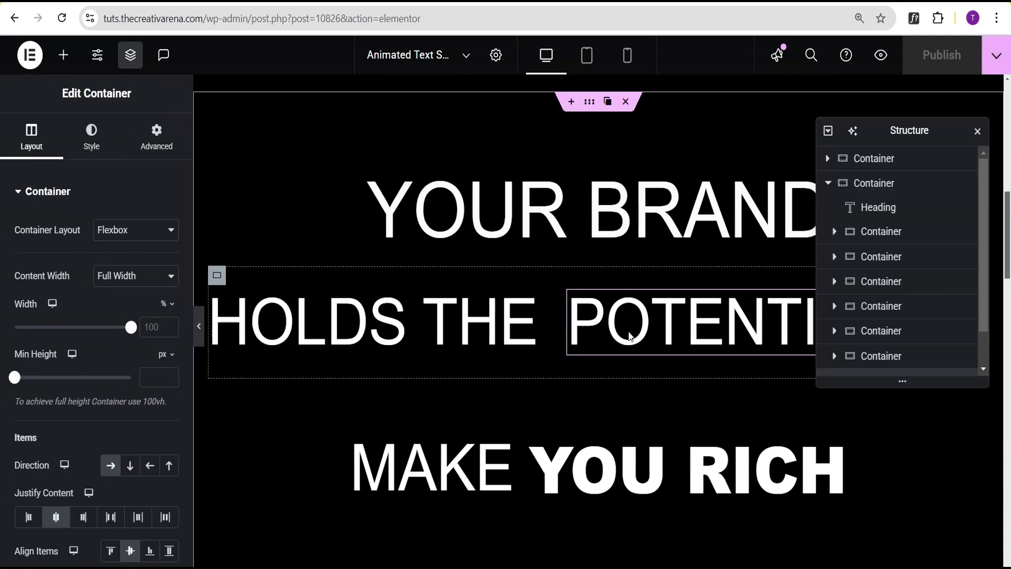
scroll(579, 369, down, 8)
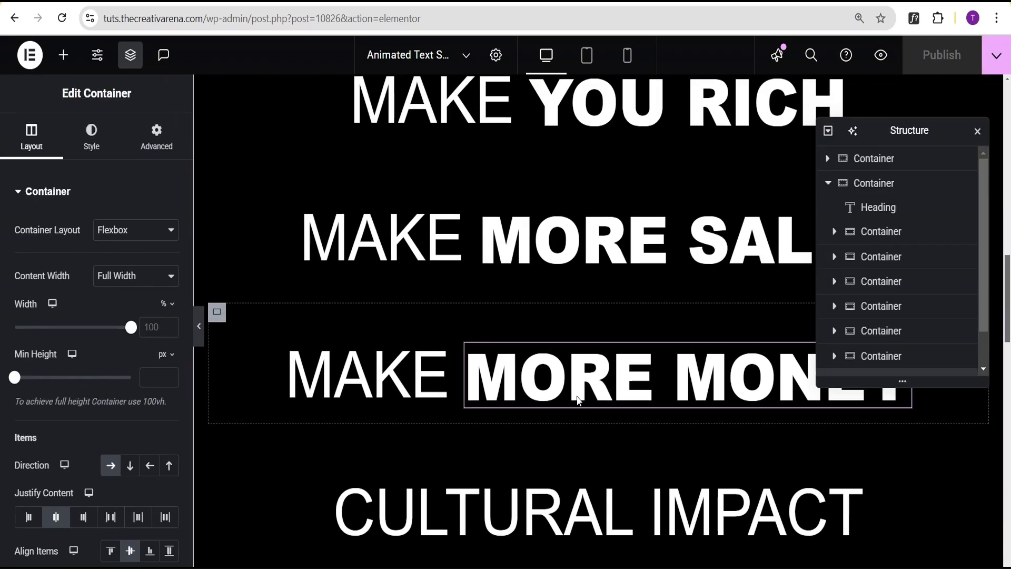
scroll(578, 410, up, 10)
scroll(583, 436, down, 3)
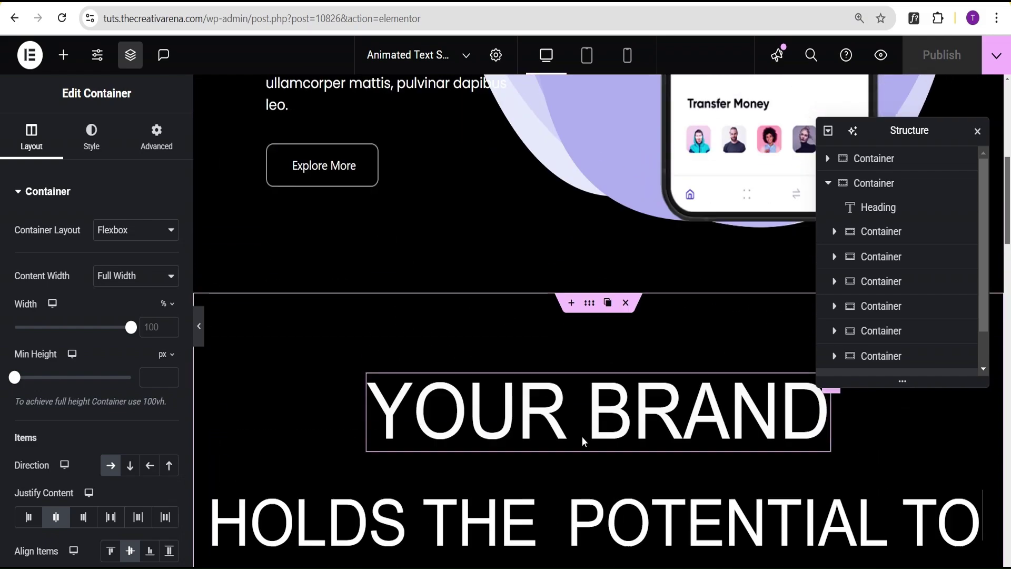
click(590, 250)
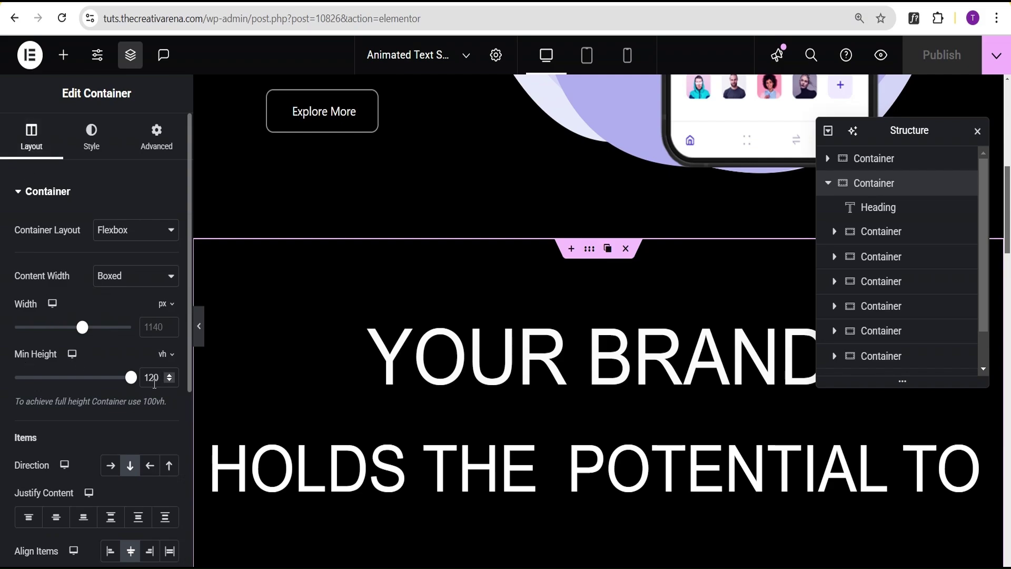
scroll(155, 384, down, 2)
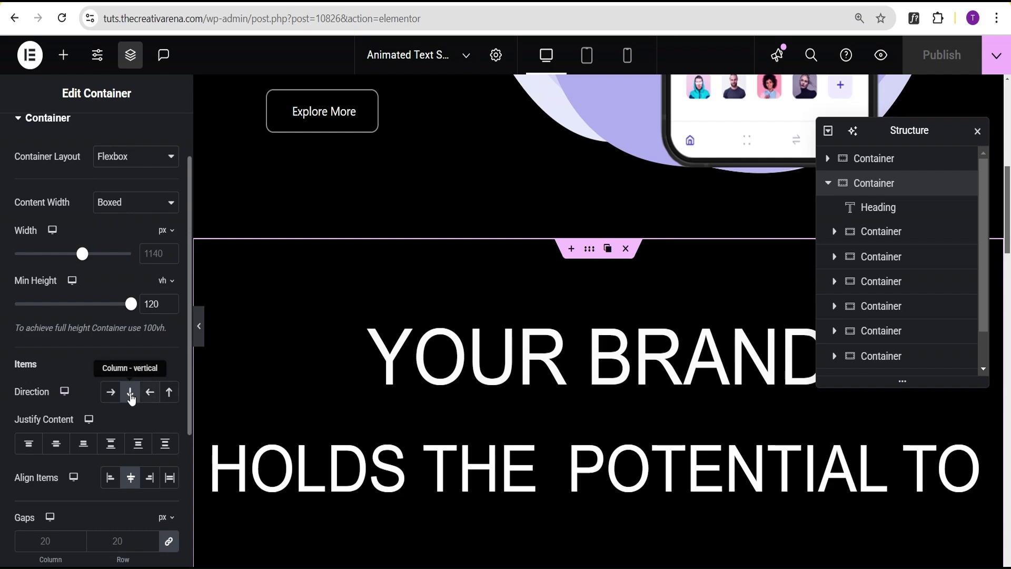
scroll(73, 425, down, 2)
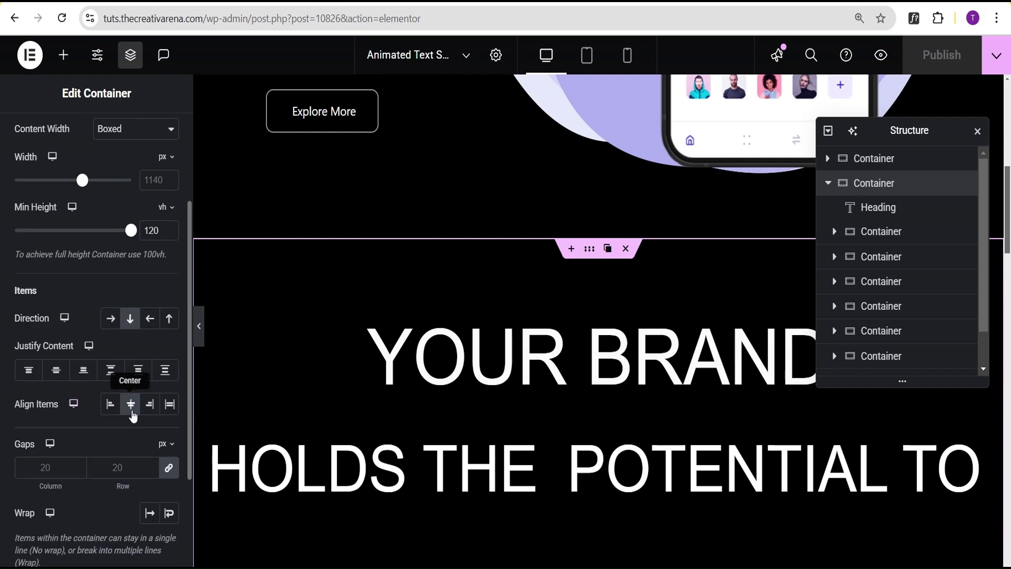
scroll(132, 415, up, 5)
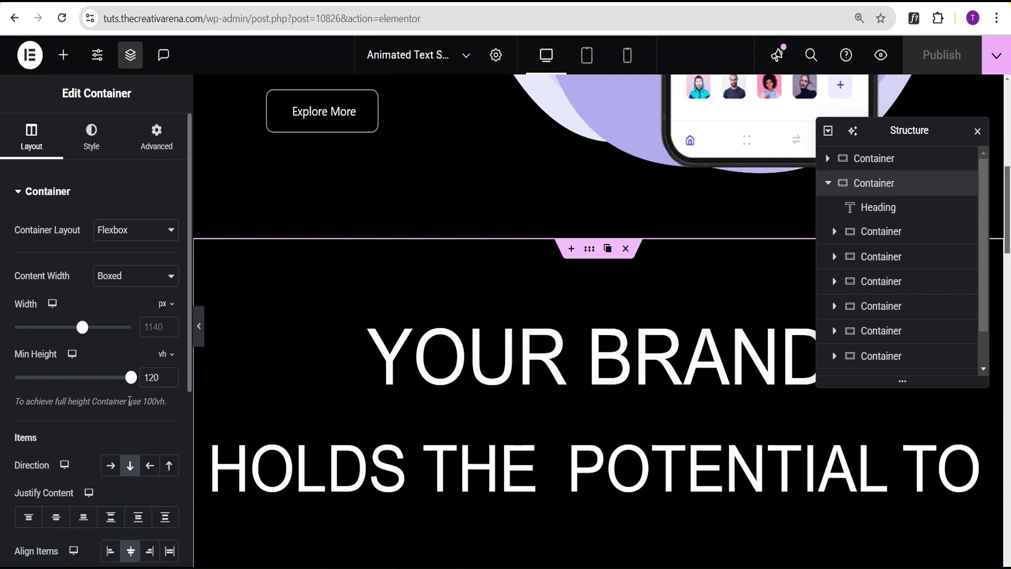
Review the section container's background and 100/20/100/20 px padding, then select the YOUR BRAND heading
click(100, 146)
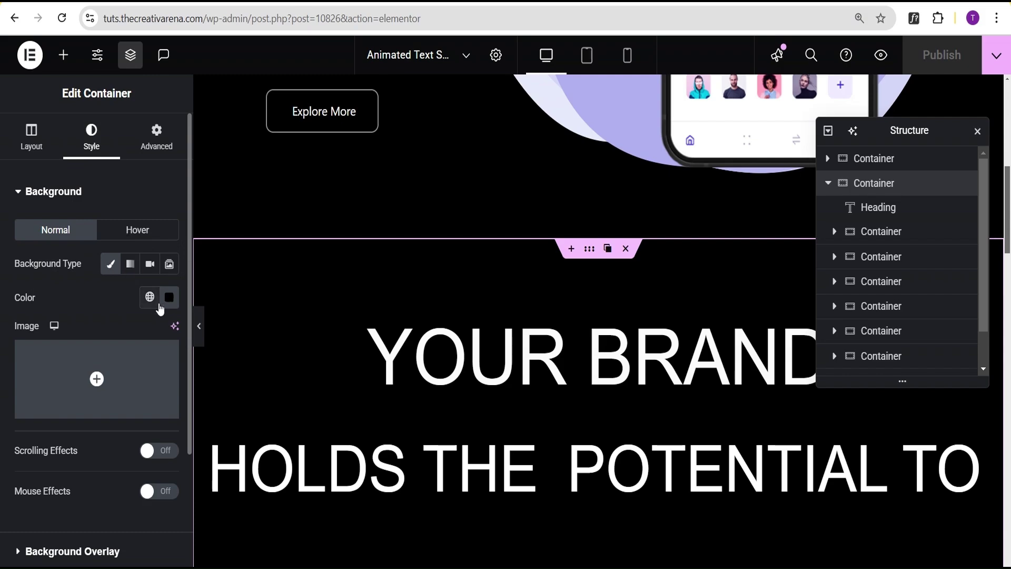
click(158, 140)
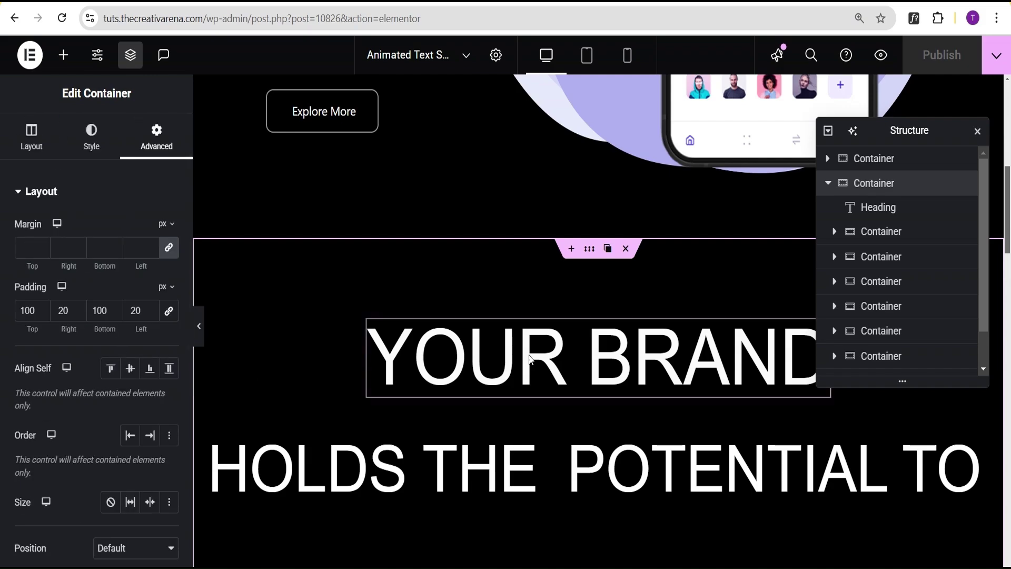
click(606, 363)
Centre-align the YOUR BRAND heading and review its Arial 6 rem uppercase typography
click(32, 137)
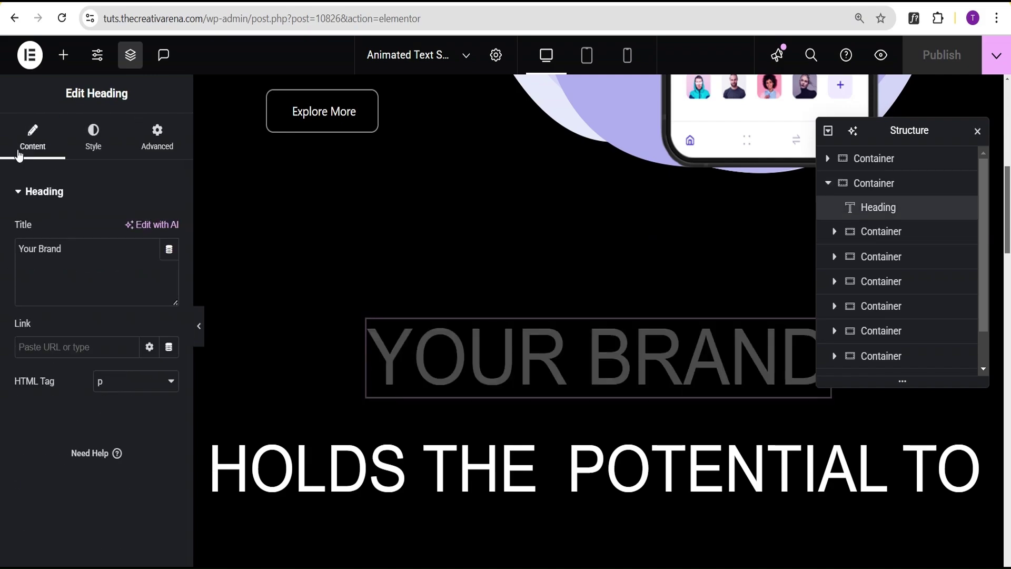
drag(67, 257, 22, 259)
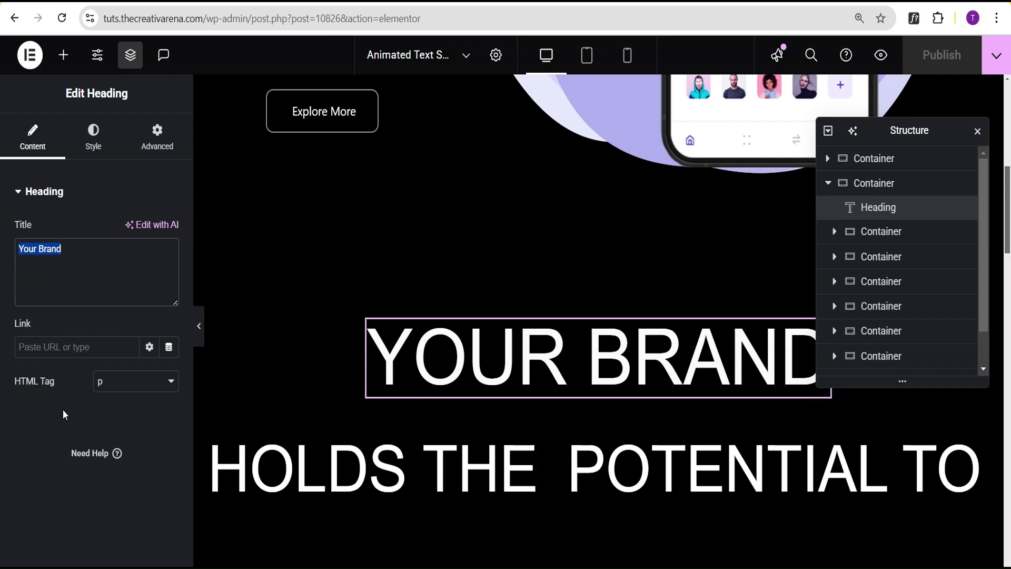
click(108, 142)
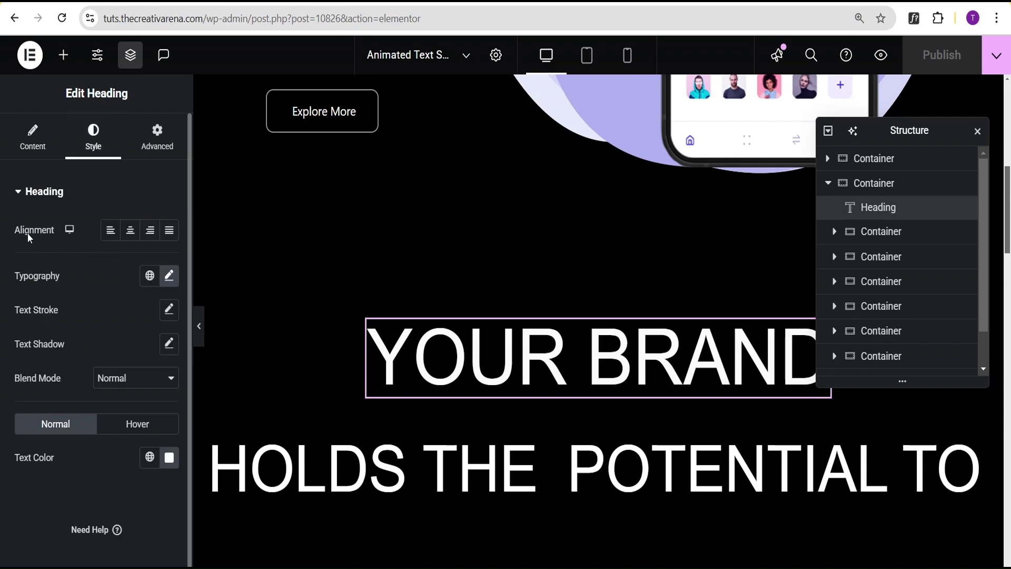
click(131, 236)
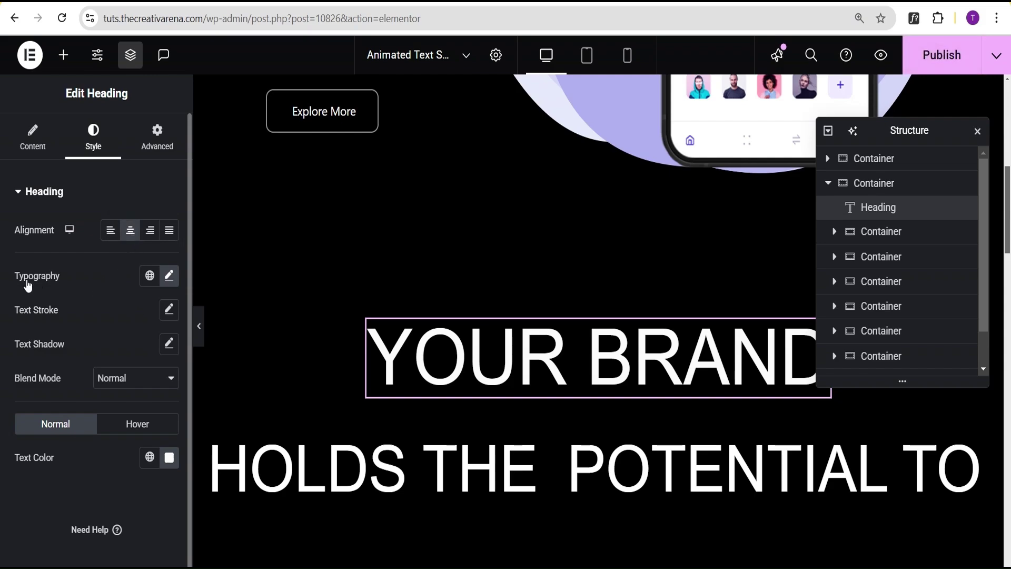
click(169, 276)
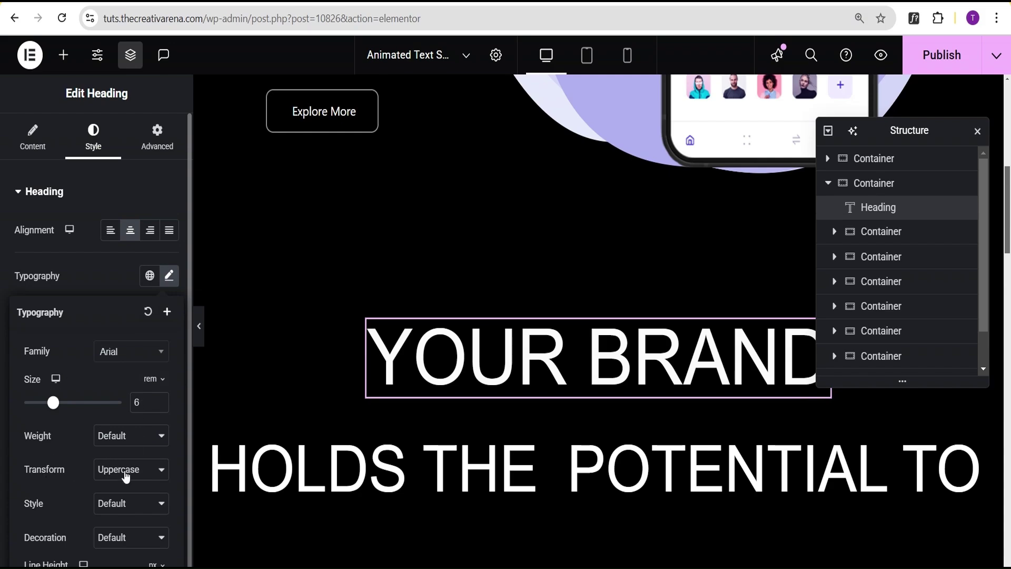
click(110, 277)
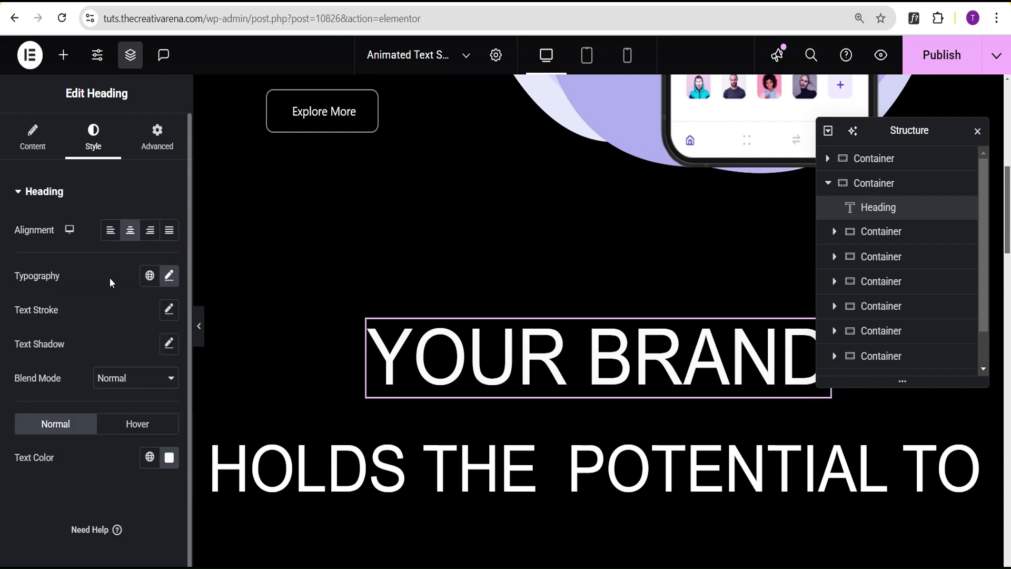
Give the YOUR BRAND heading a custom width of 100%
click(154, 143)
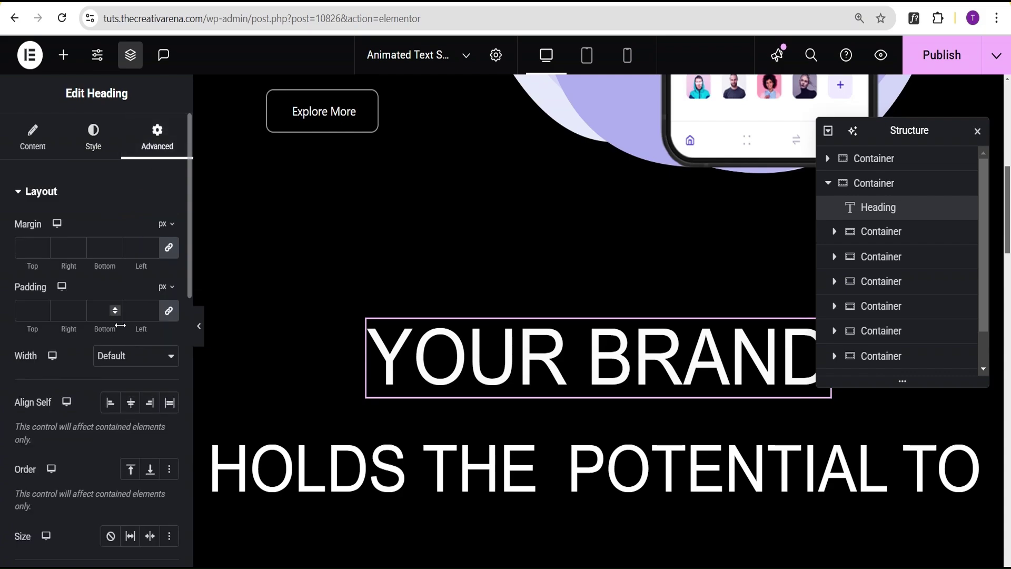
scroll(49, 304, down, 2)
click(120, 288)
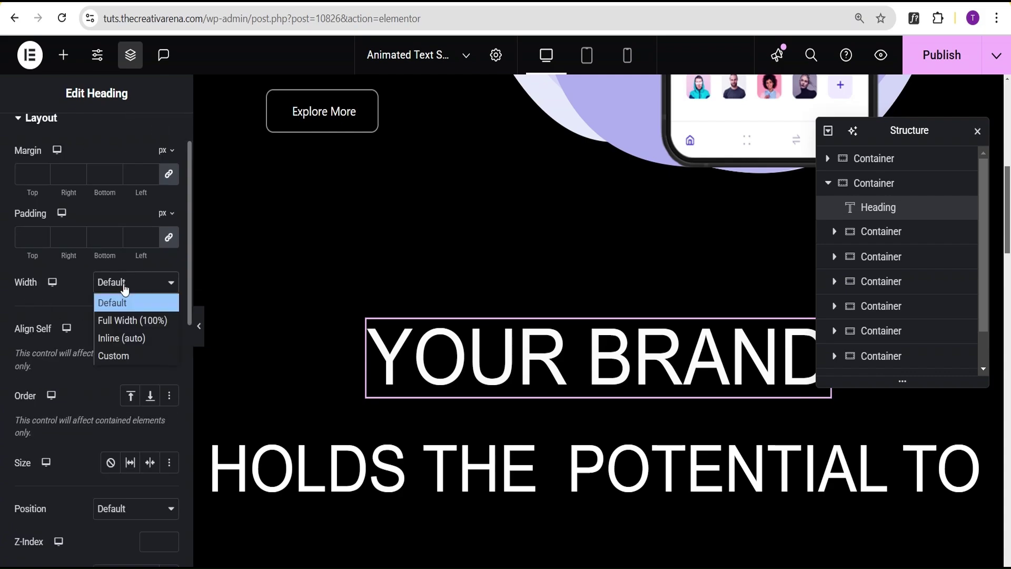
click(120, 355)
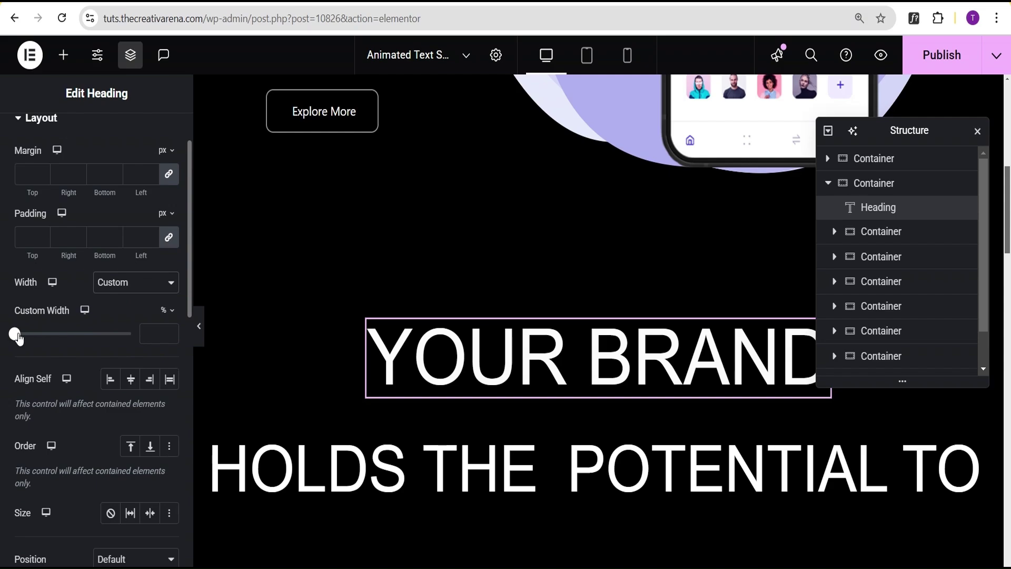
drag(19, 337, 153, 351)
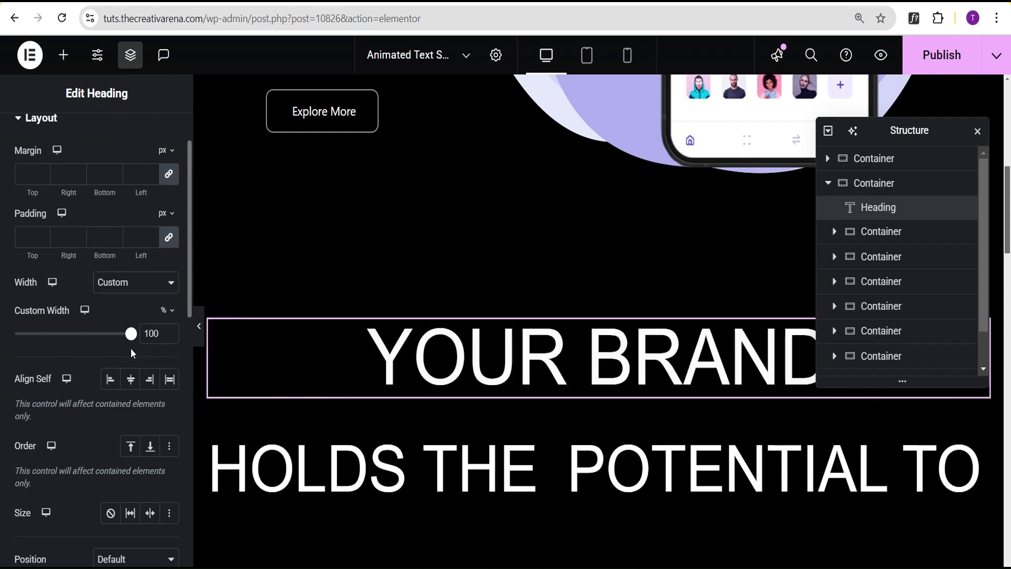
Give the heading a classic black #000000 background
scroll(103, 347, down, 10)
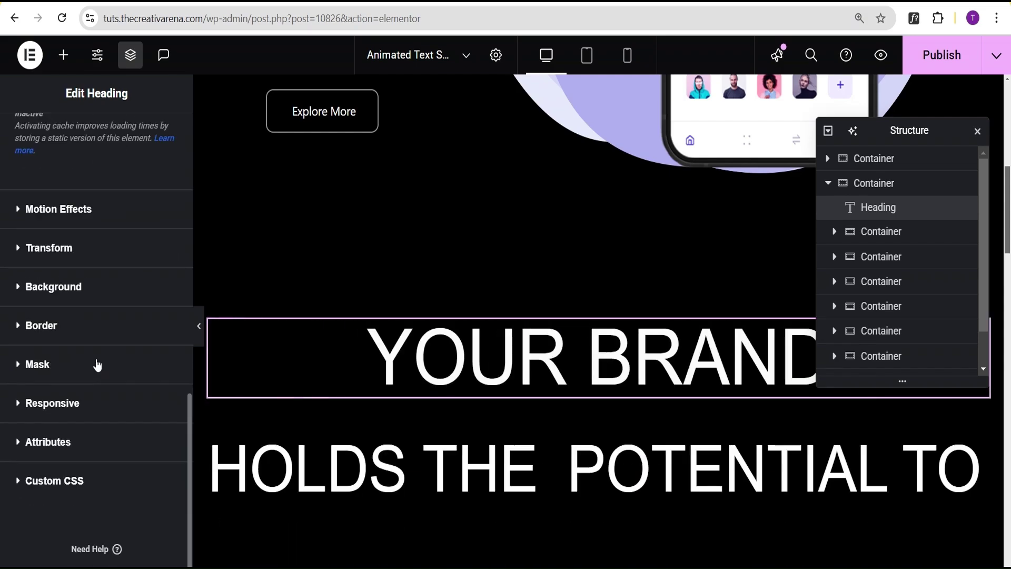
click(70, 287)
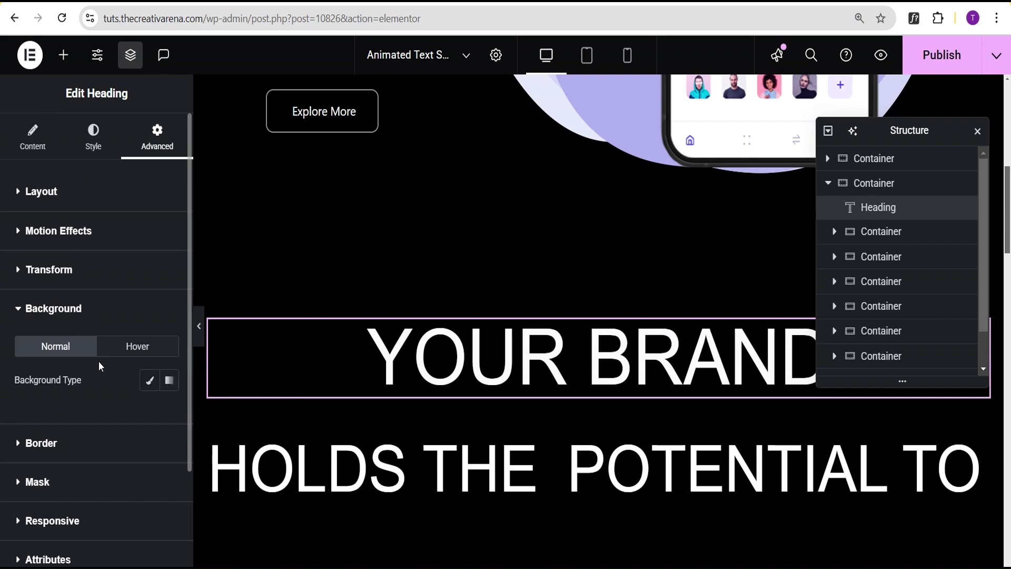
click(149, 379)
click(169, 414)
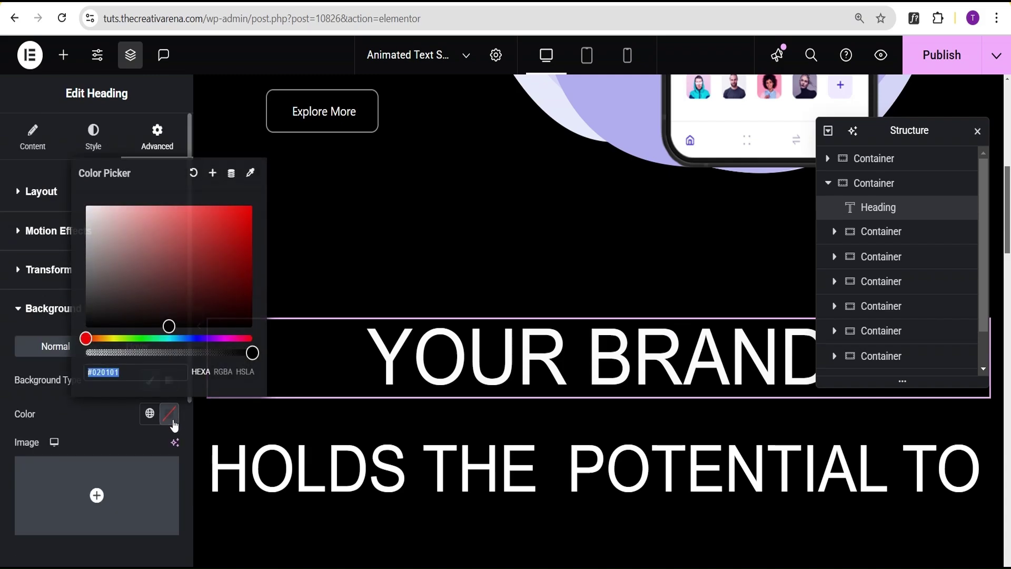
click(169, 327)
click(97, 424)
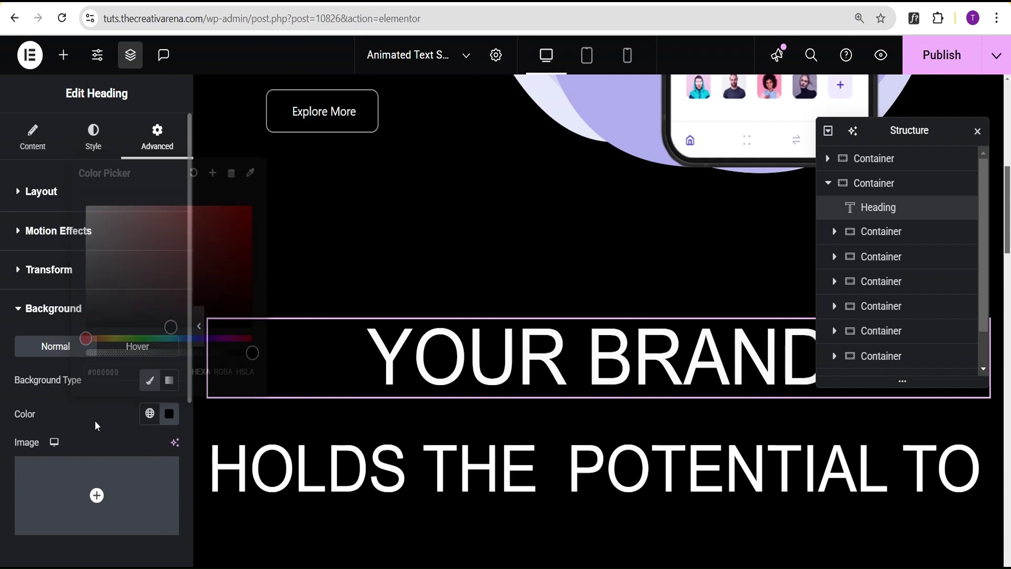
click(19, 309)
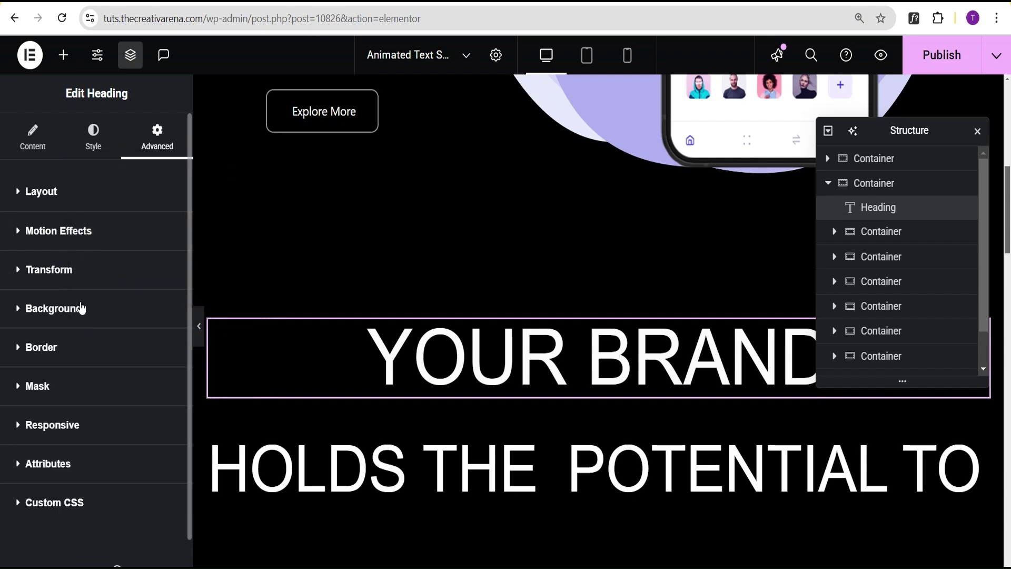
click(97, 149)
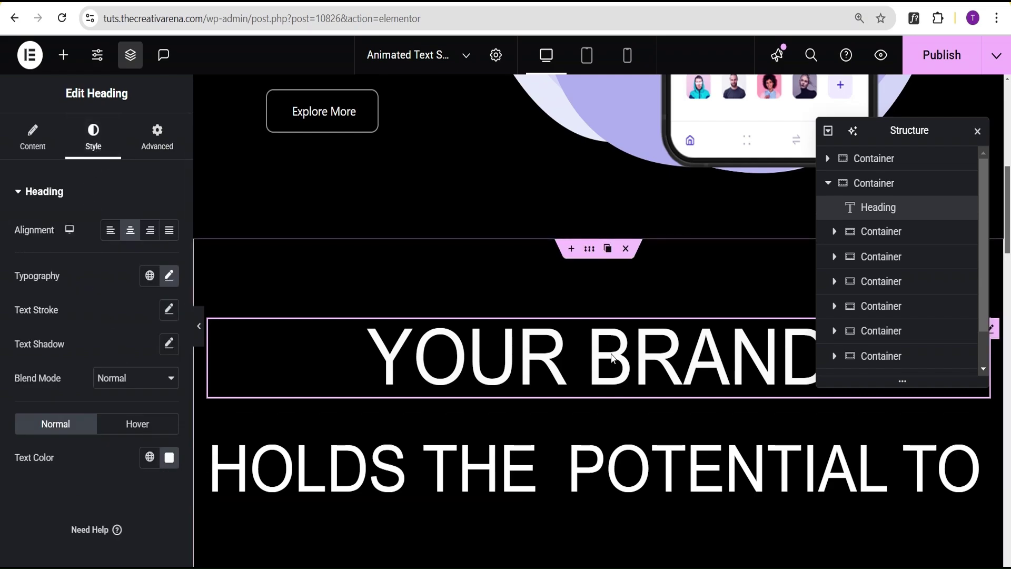
Set the HOLDS THE row container to Row direction with content centred horizontally and vertically
scroll(611, 360, down, 3)
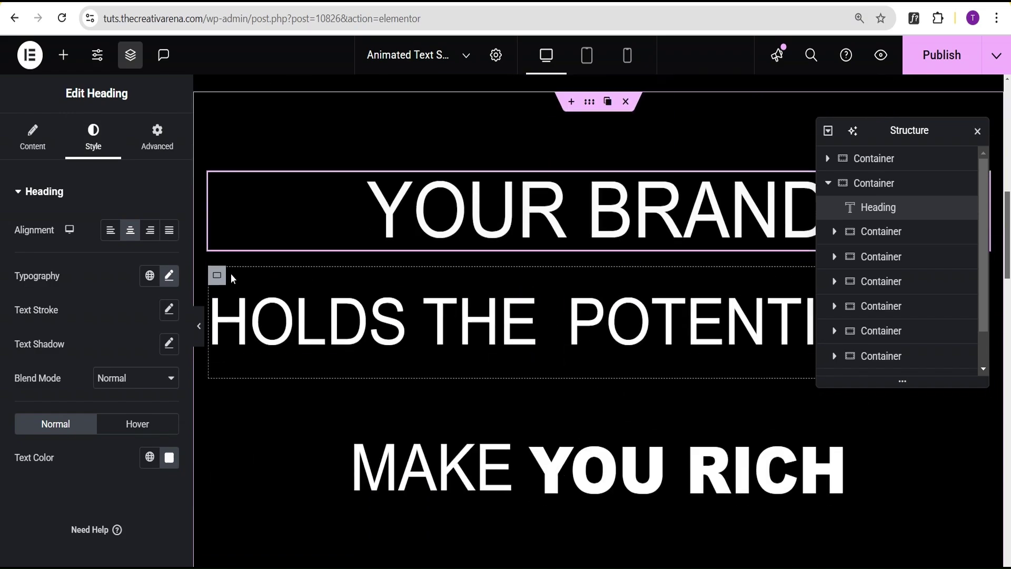
click(217, 276)
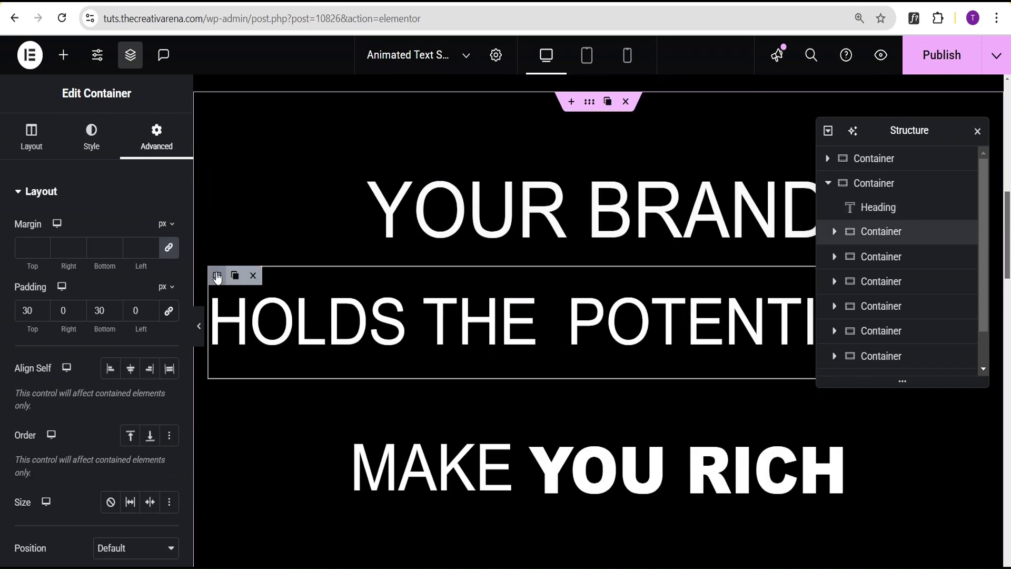
click(27, 140)
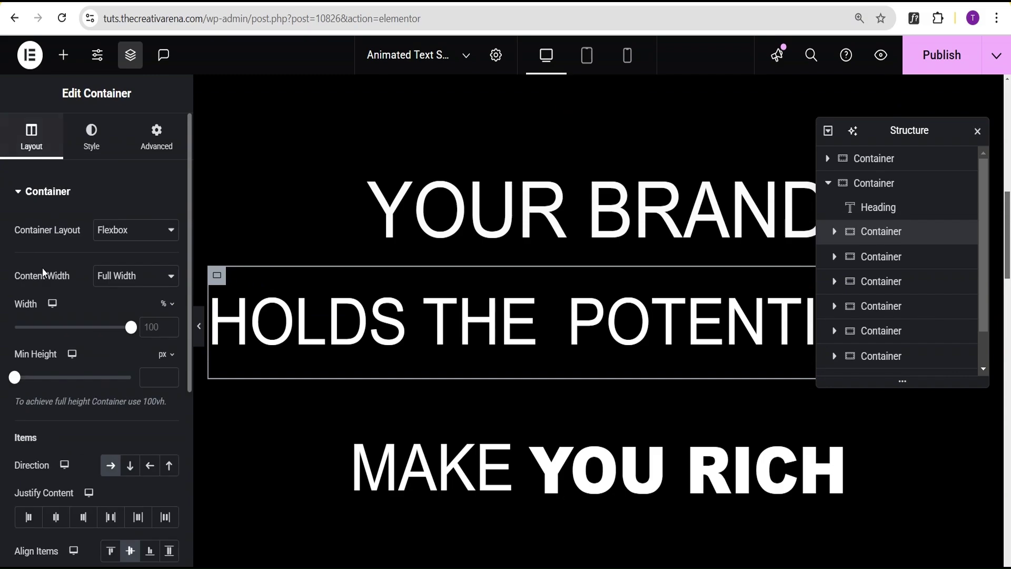
scroll(43, 417, down, 2)
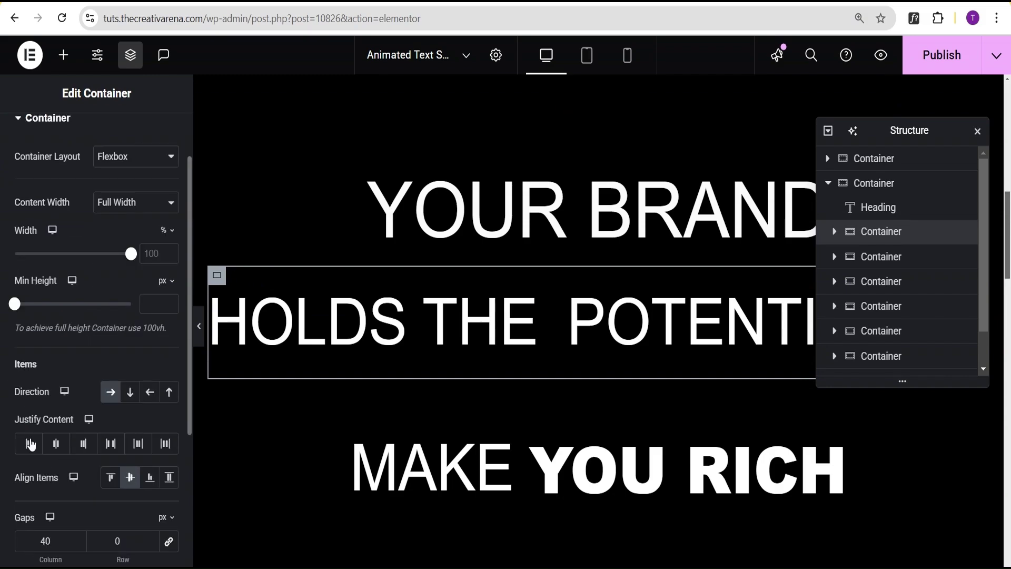
click(110, 395)
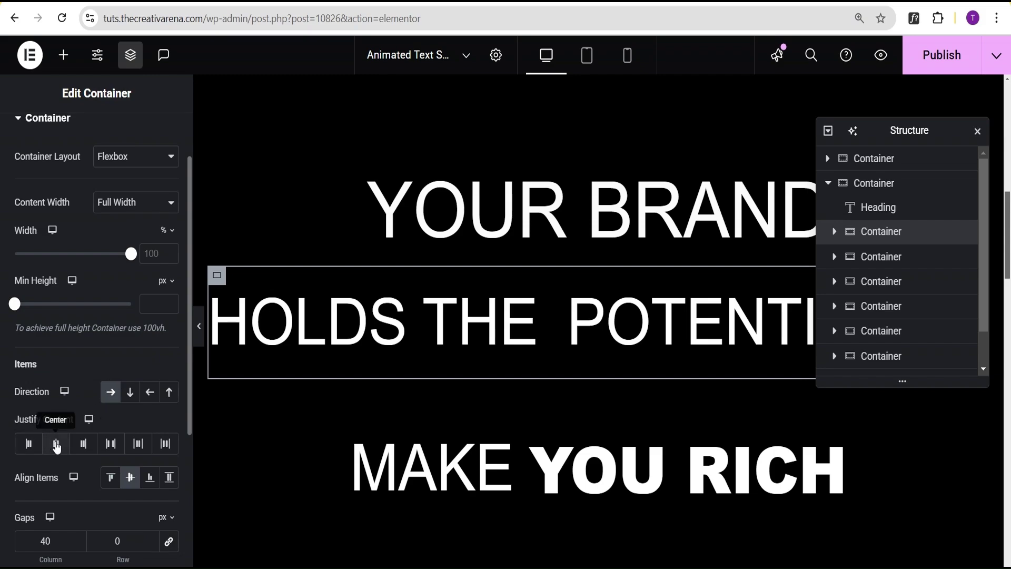
click(56, 446)
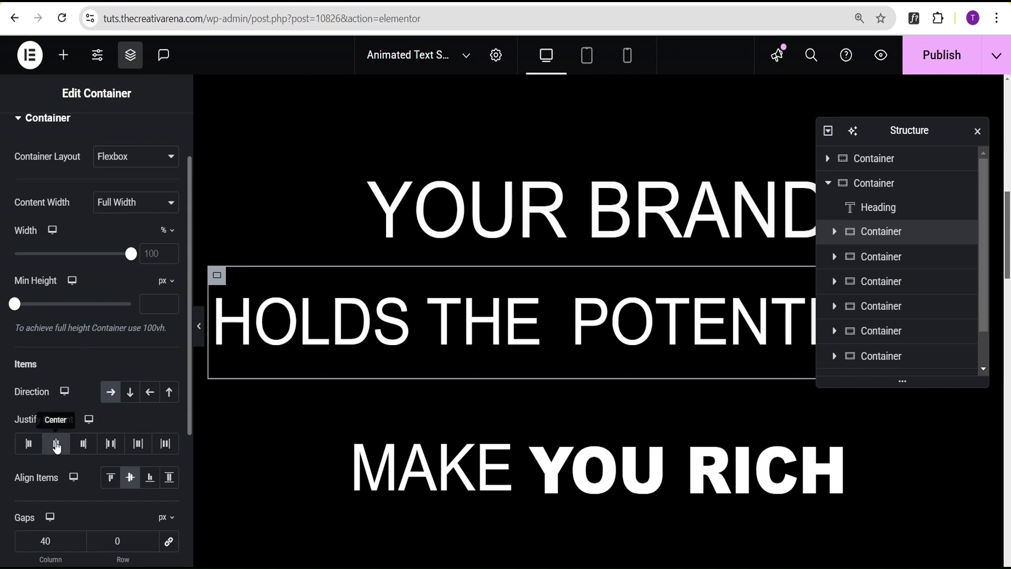
click(130, 479)
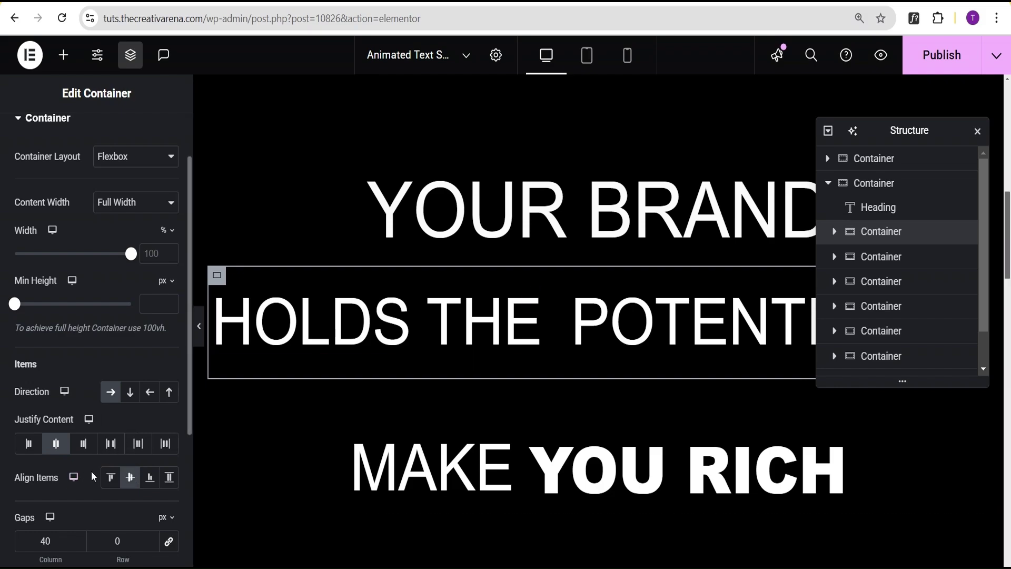
Check the row container's black #000000 background and 30/0/30/0 px padding
scroll(92, 476, down, 2)
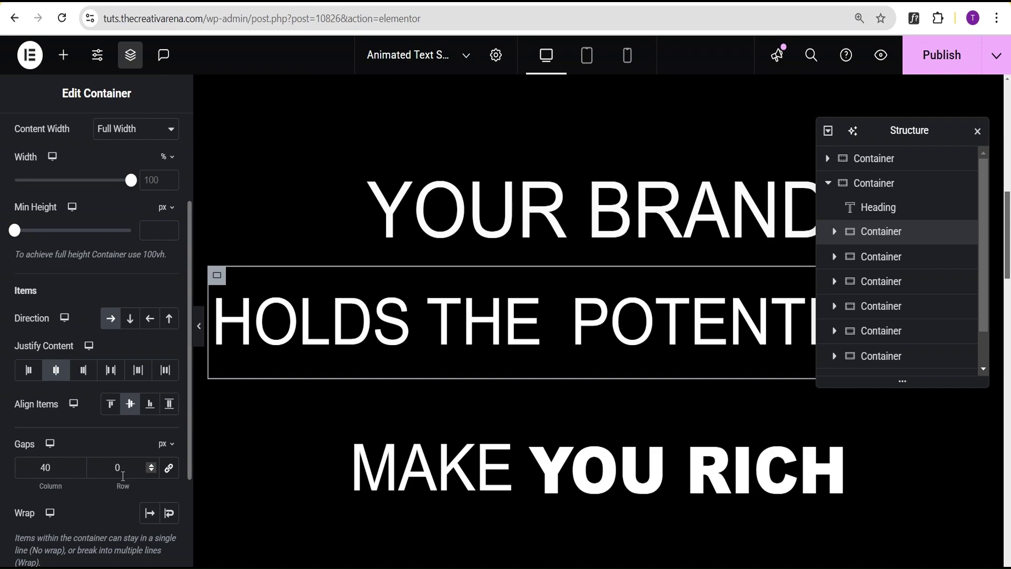
scroll(123, 476, up, 5)
click(91, 138)
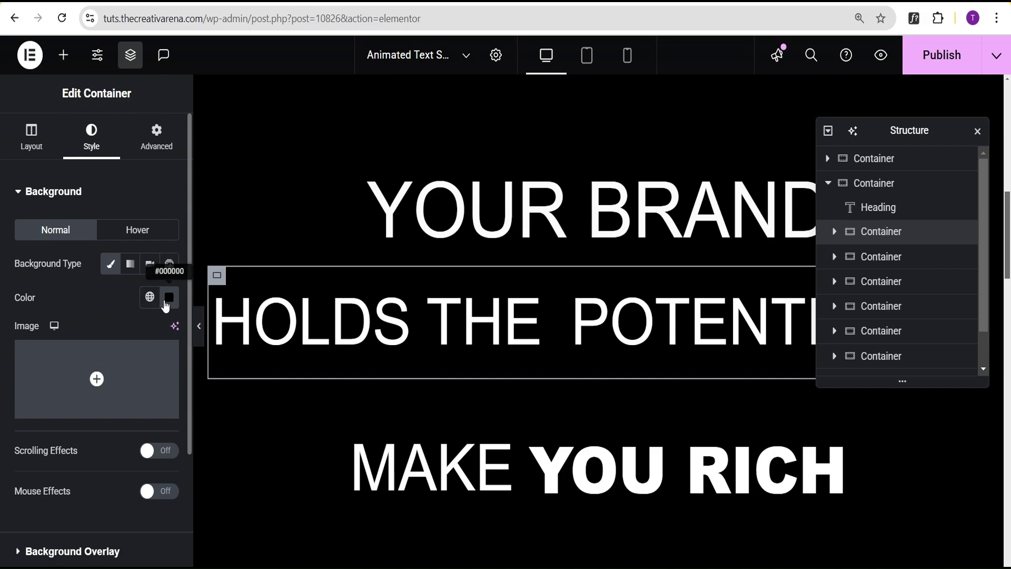
click(166, 143)
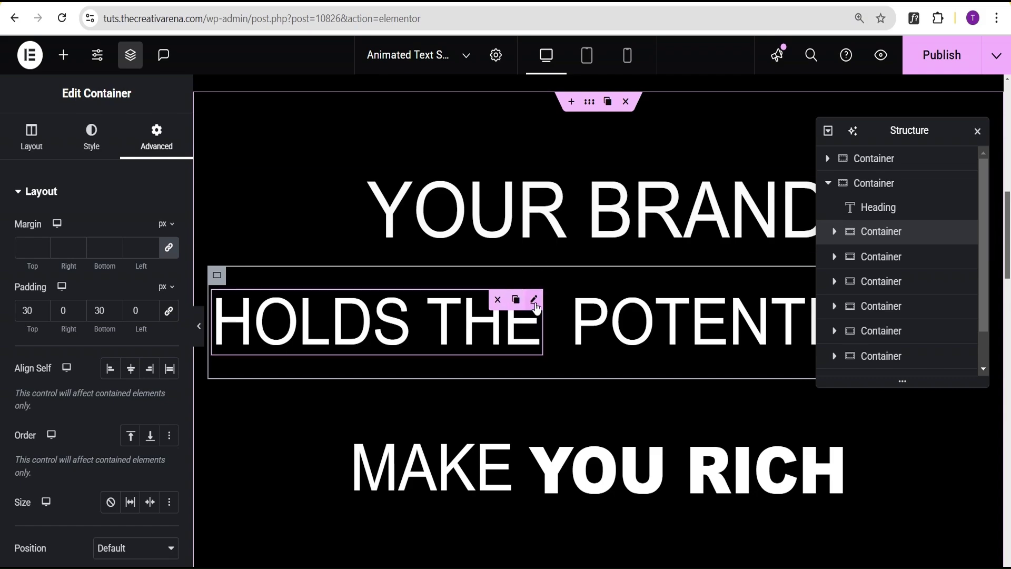
Inspect the HOLDS THE heading's typography settings
click(534, 300)
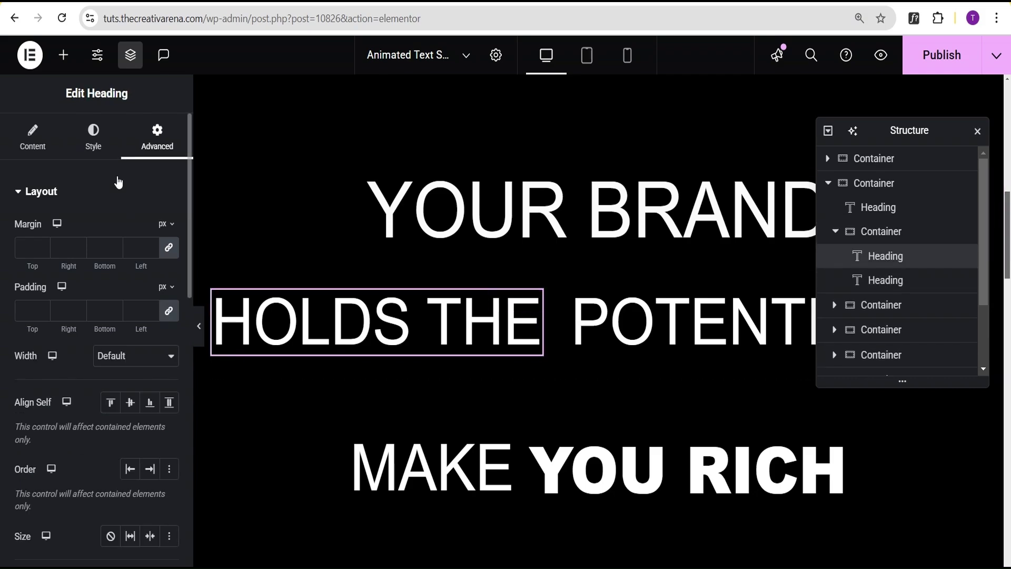
click(100, 150)
click(169, 277)
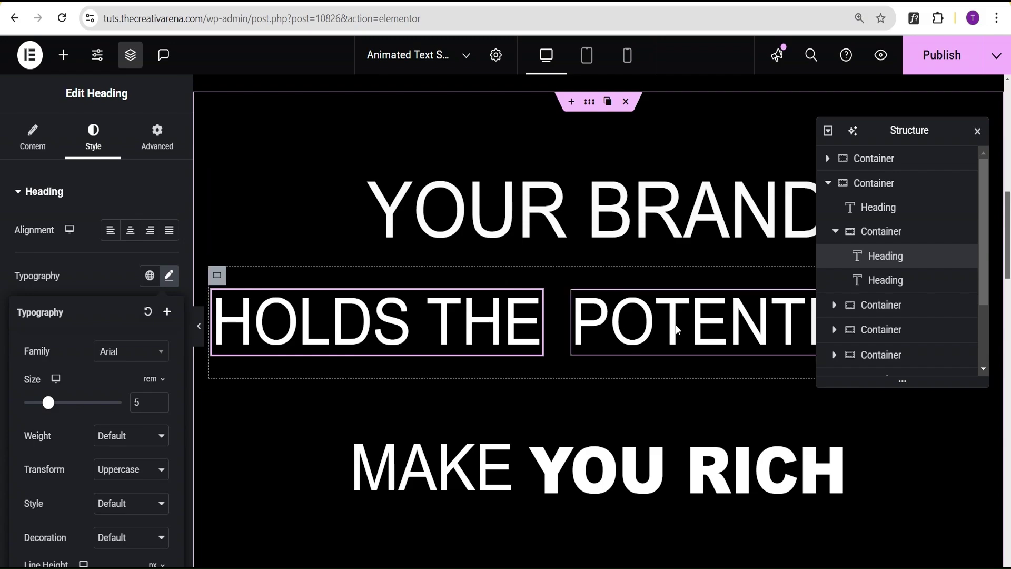
Open the MAKE YOU RICH row container showing 50 px top and 20 px bottom padding
click(700, 327)
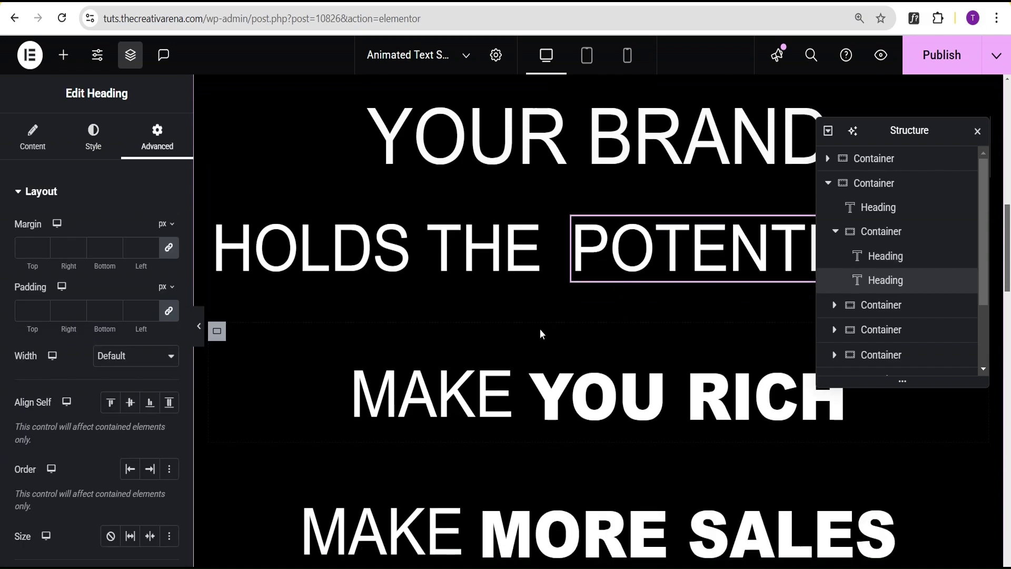
scroll(516, 336, down, 2)
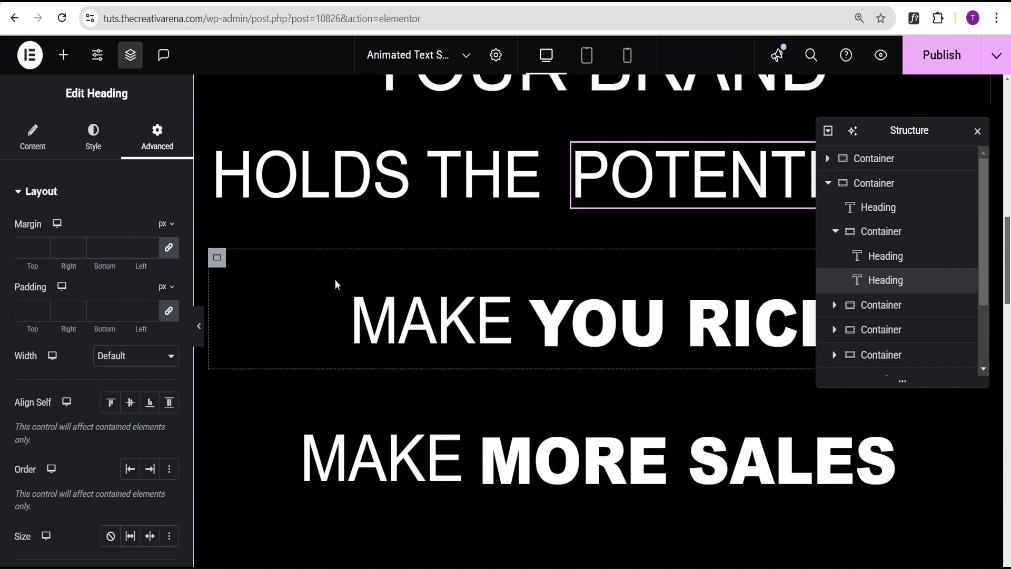
click(218, 259)
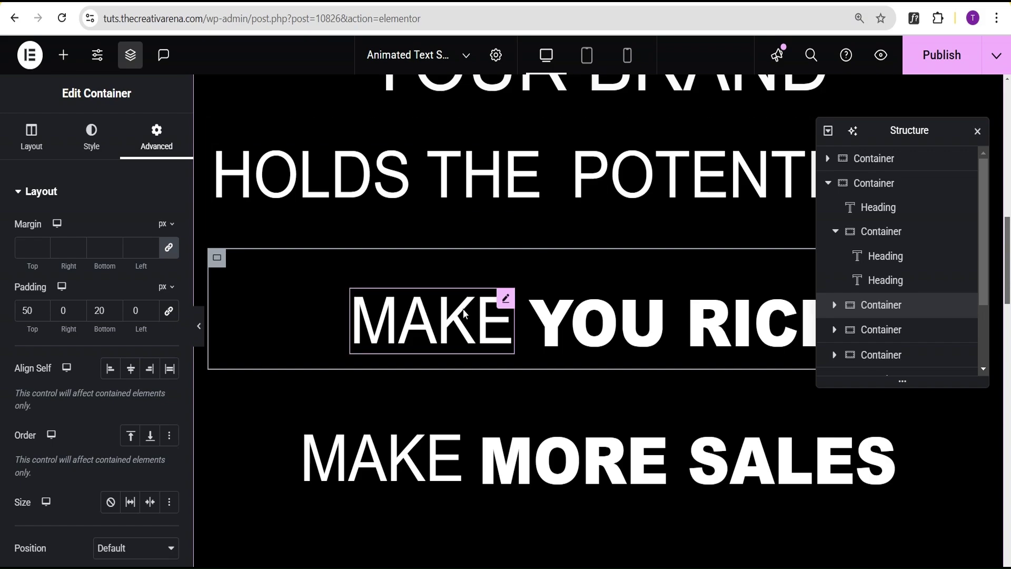
Check the YOU RICH heading's typography: Arial, 5 rem, weight 800
click(714, 321)
click(97, 143)
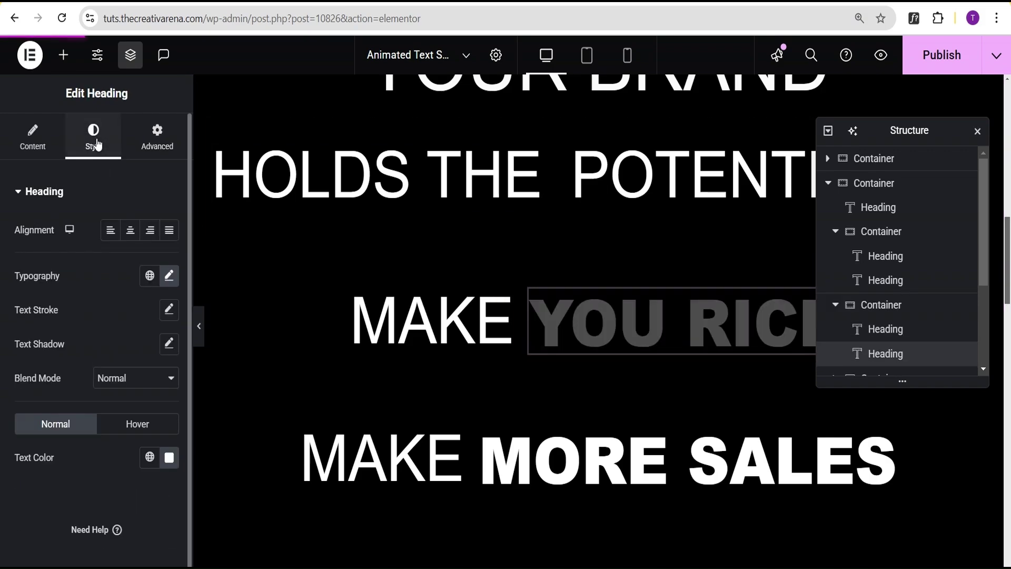
click(171, 277)
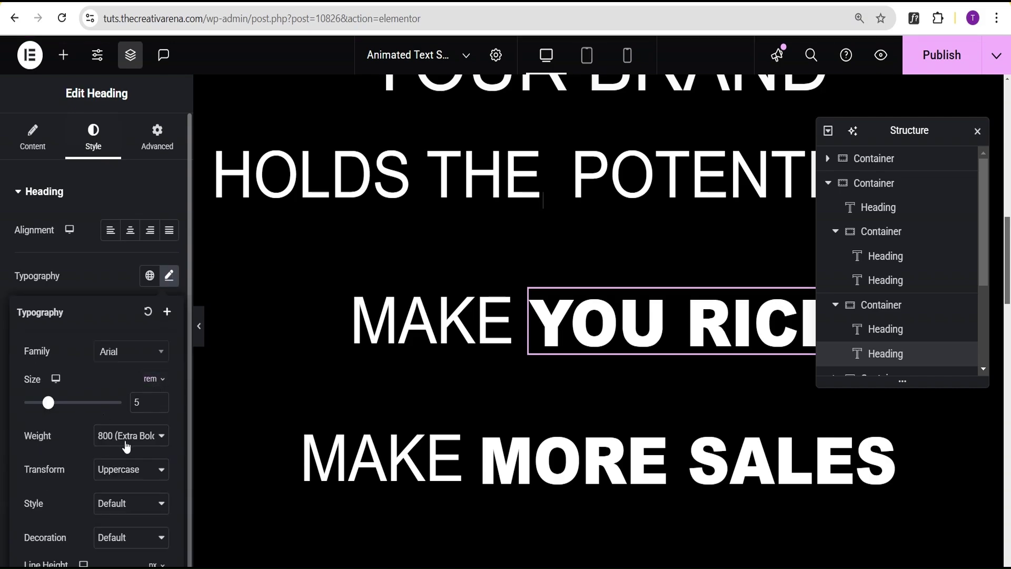
click(109, 273)
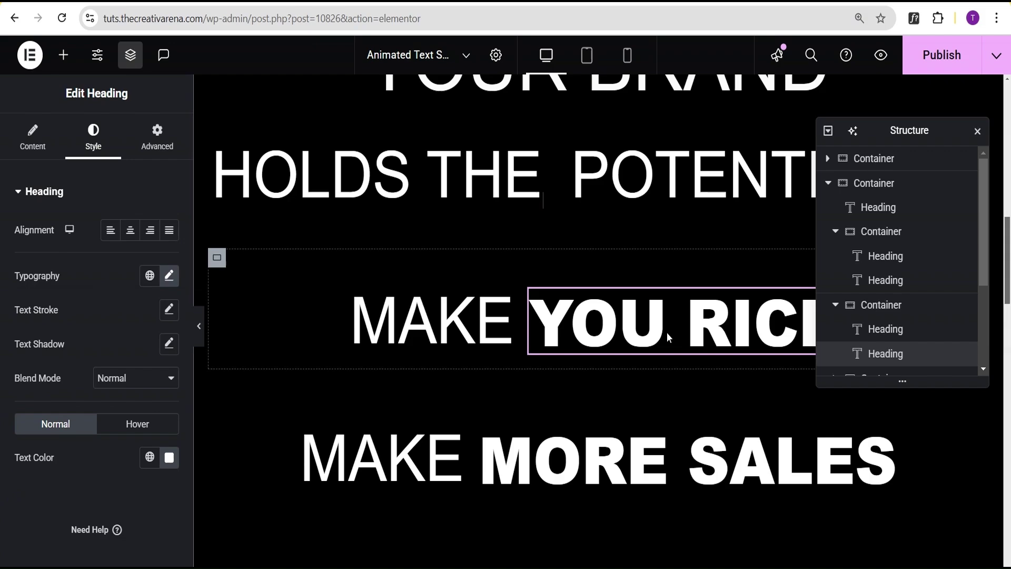
Scroll through all the stacked headings and back up to the top
scroll(667, 333, down, 3)
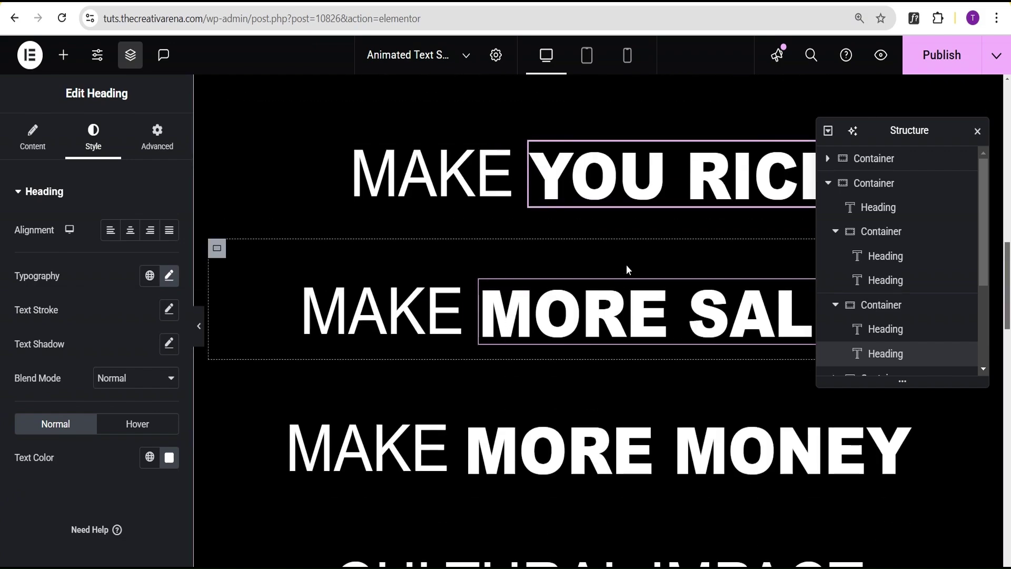
scroll(482, 316, down, 1)
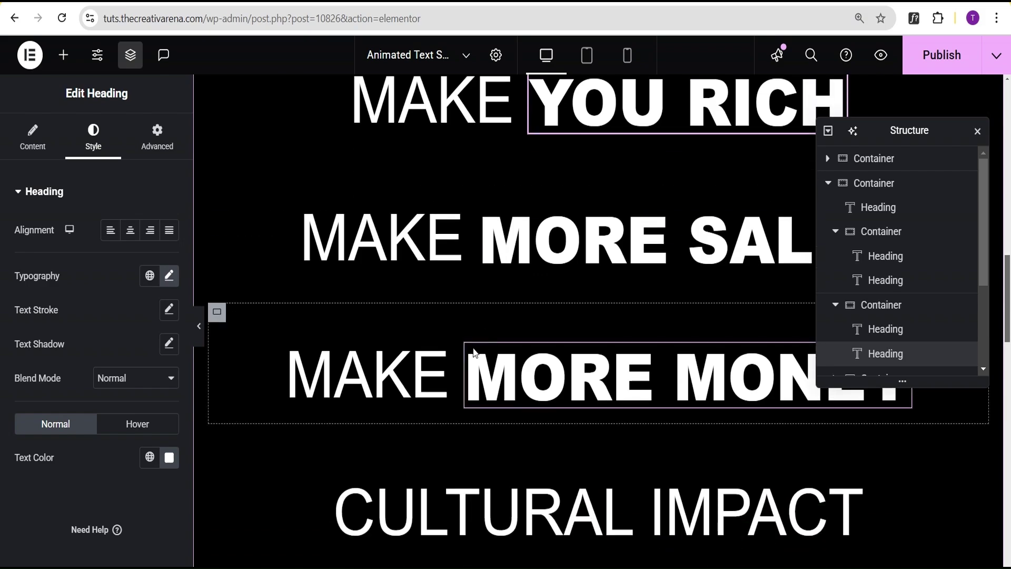
scroll(526, 406, down, 1)
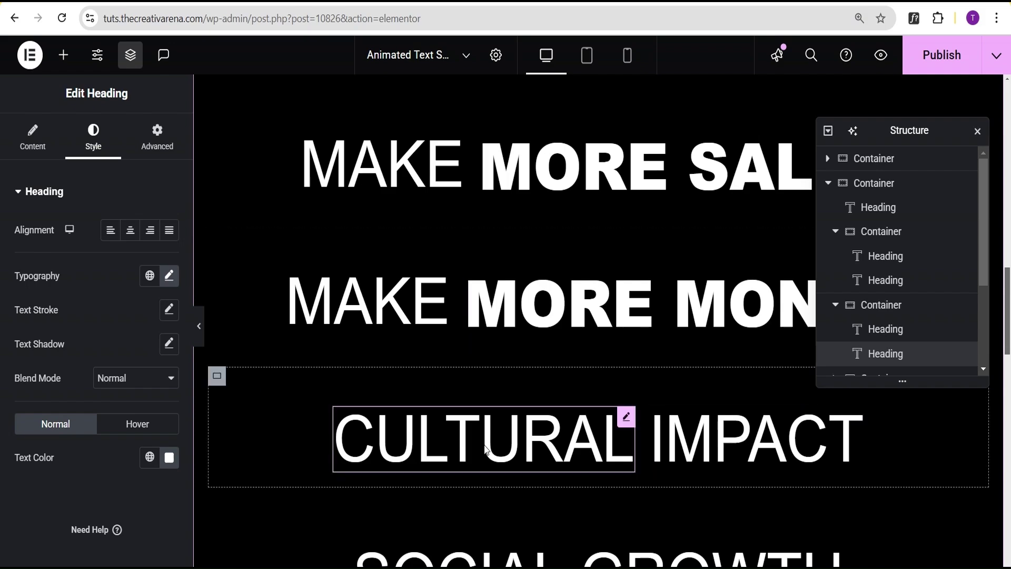
scroll(630, 441, down, 1)
scroll(630, 444, down, 1)
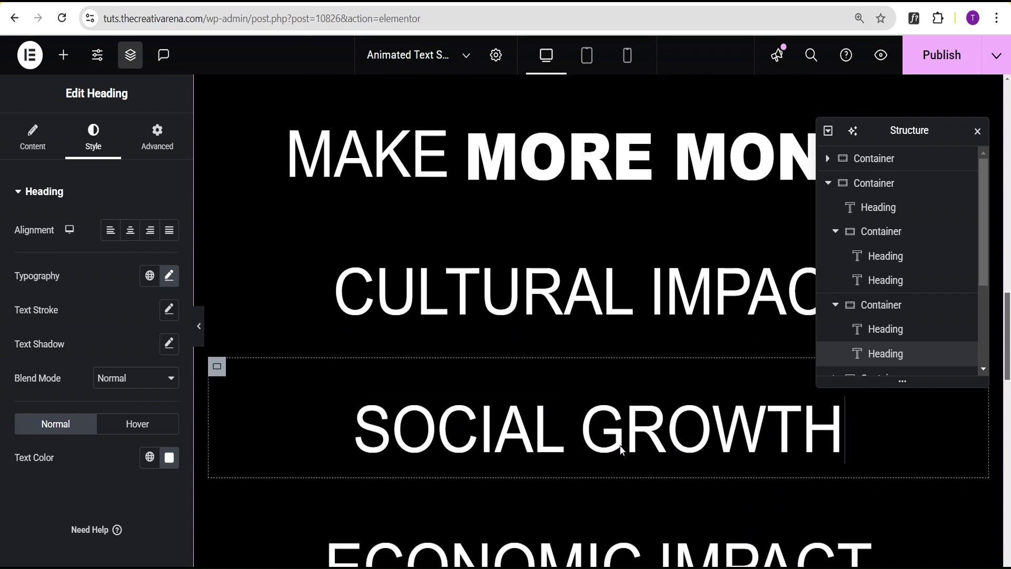
scroll(648, 439, down, 1)
scroll(512, 364, down, 1)
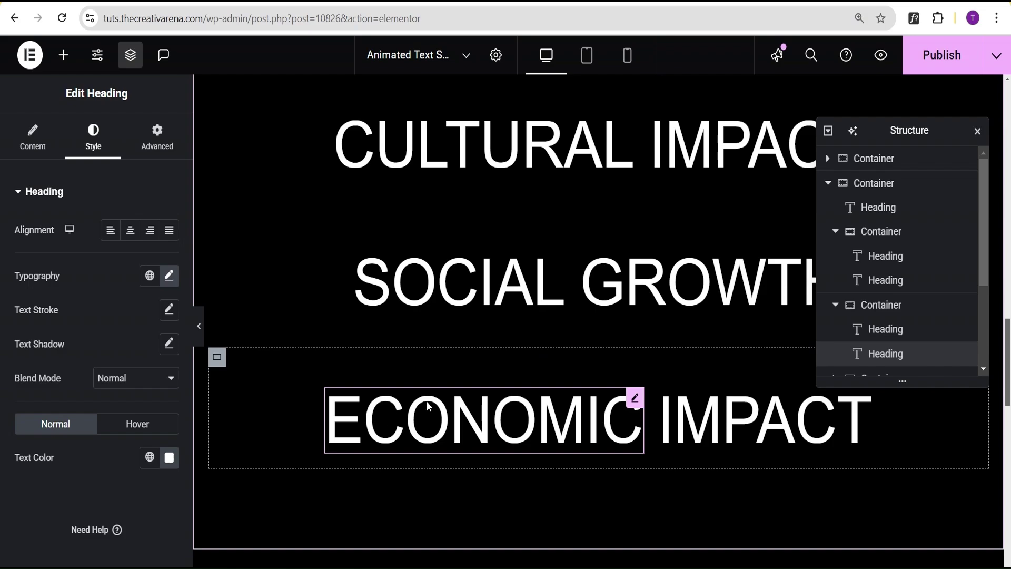
scroll(729, 426, up, 15)
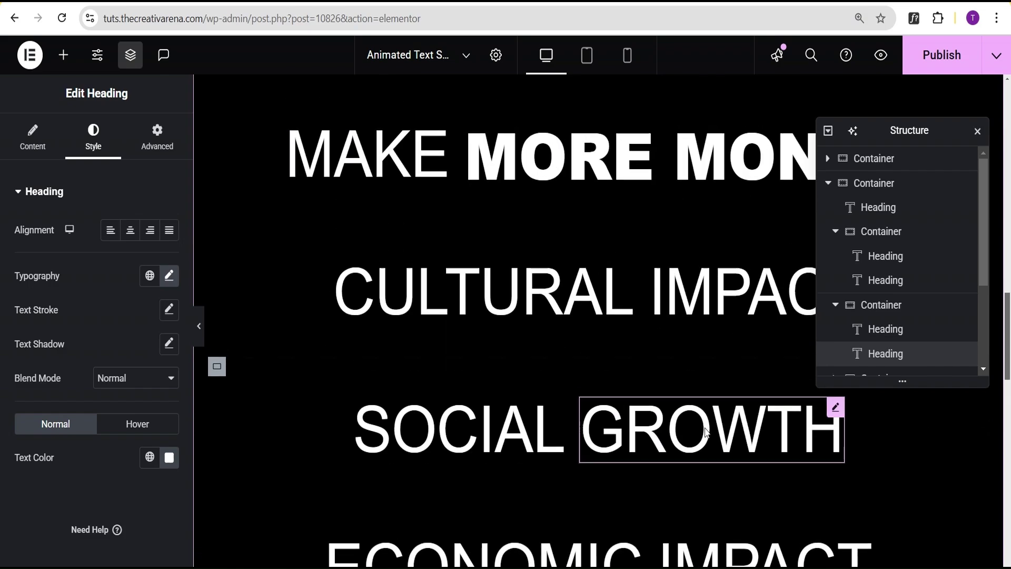
scroll(657, 419, down, 5)
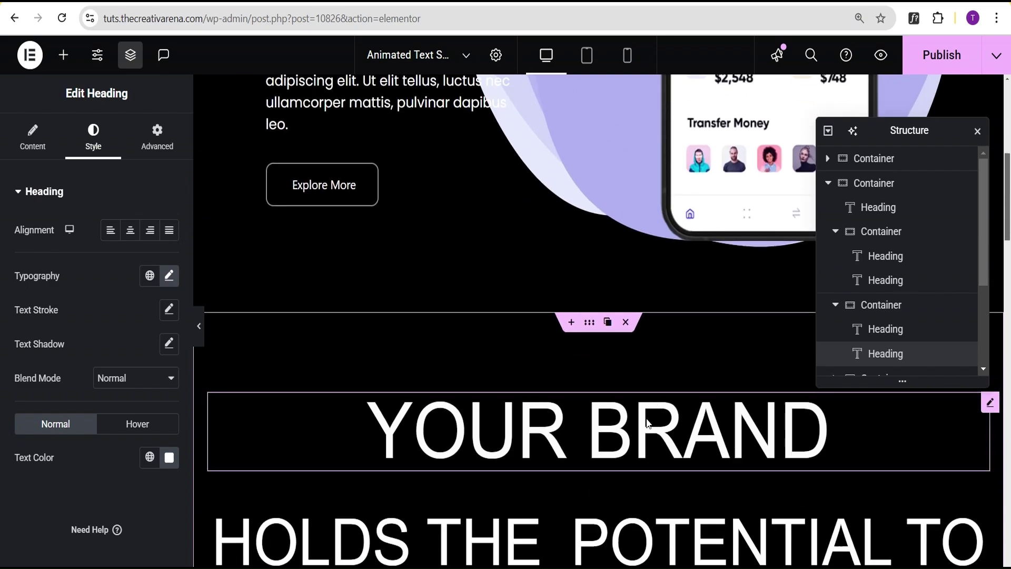
scroll(563, 399, down, 1)
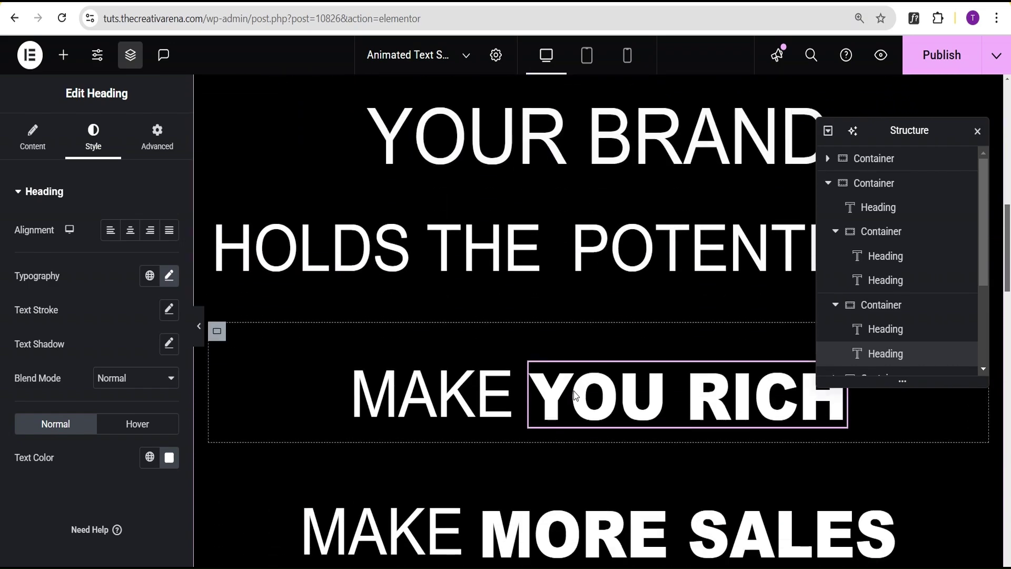
scroll(576, 393, up, 3)
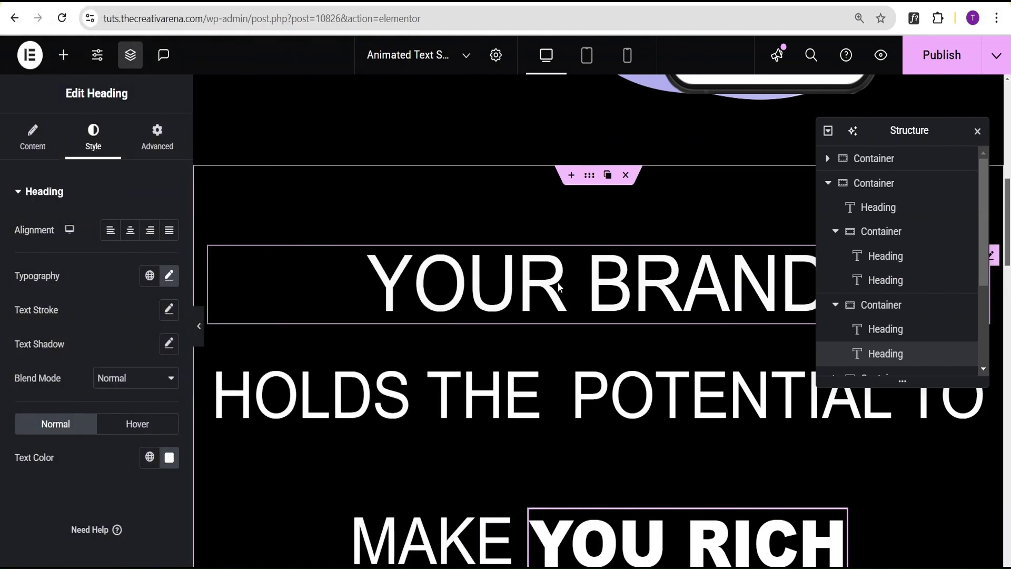
Make the YOUR BRAND heading sticky to the top with offset 100 and Stay In Column on
click(628, 281)
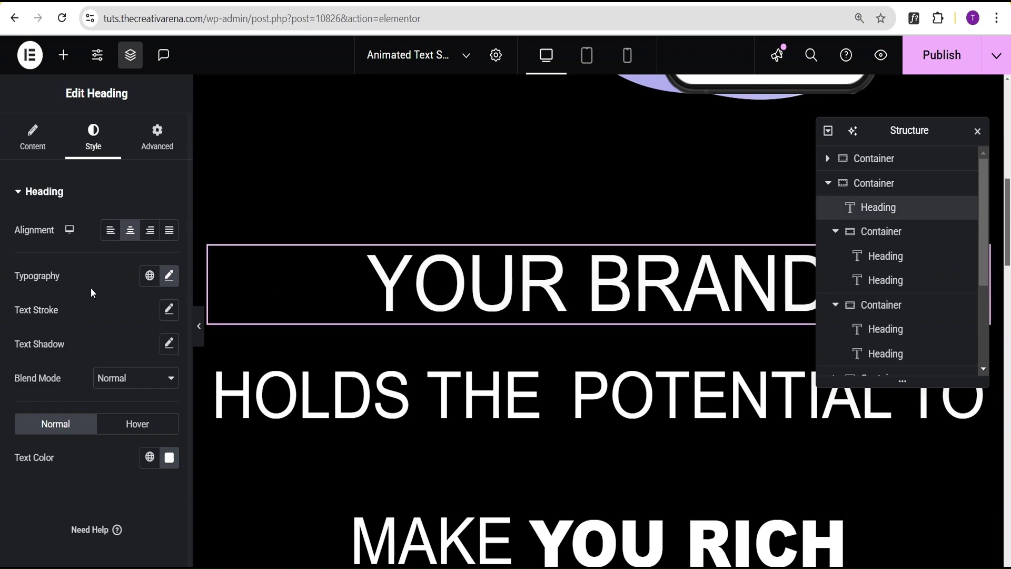
click(151, 145)
scroll(135, 253, down, 5)
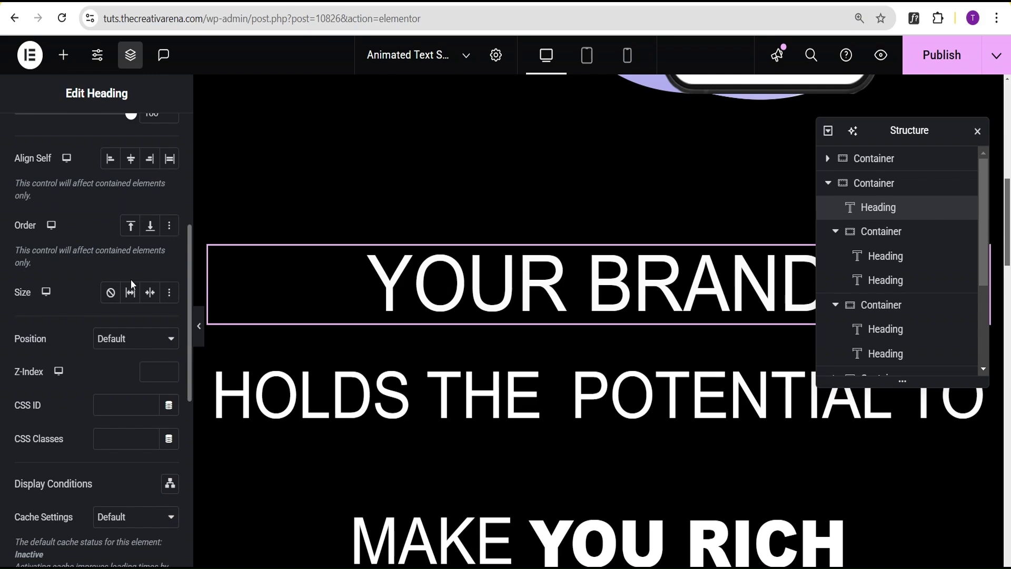
scroll(131, 279, down, 1)
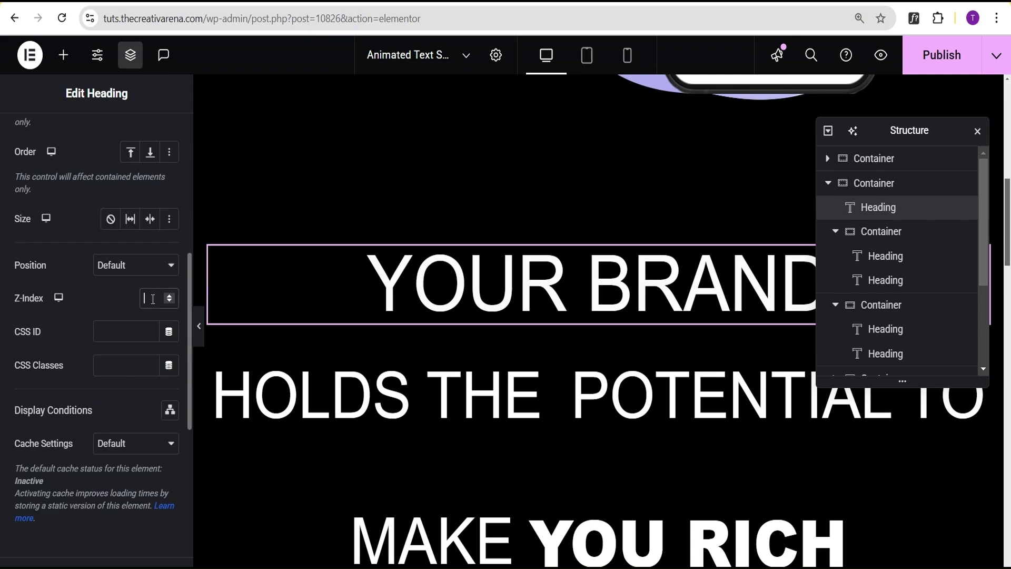
scroll(83, 327, down, 4)
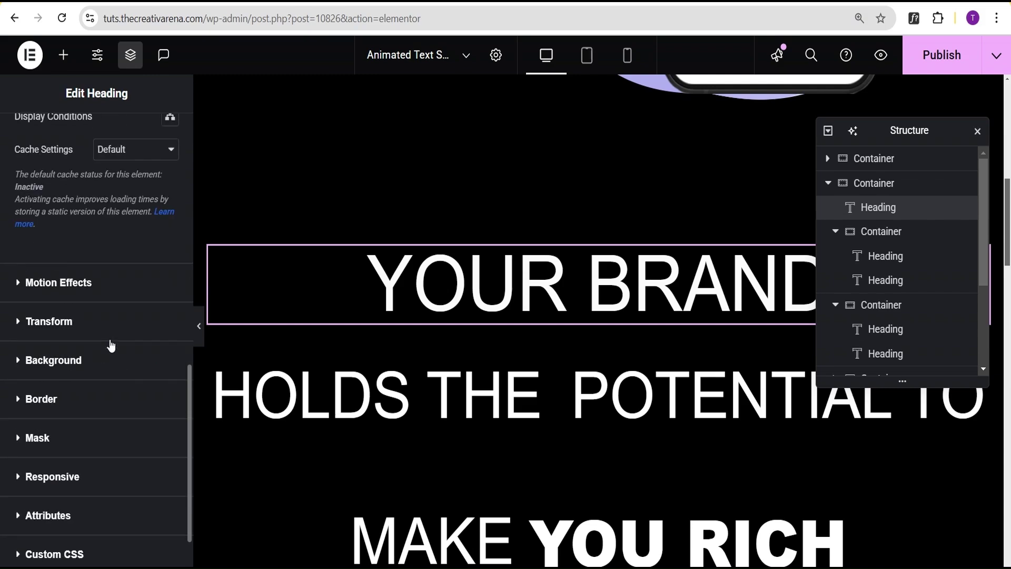
click(49, 285)
scroll(78, 281, down, 1)
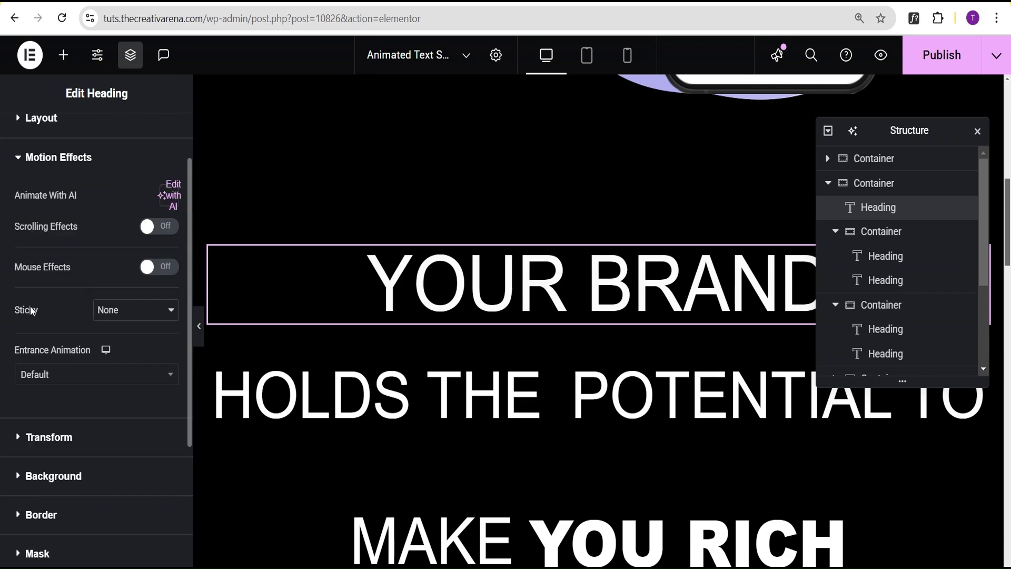
click(135, 314)
click(133, 330)
click(129, 350)
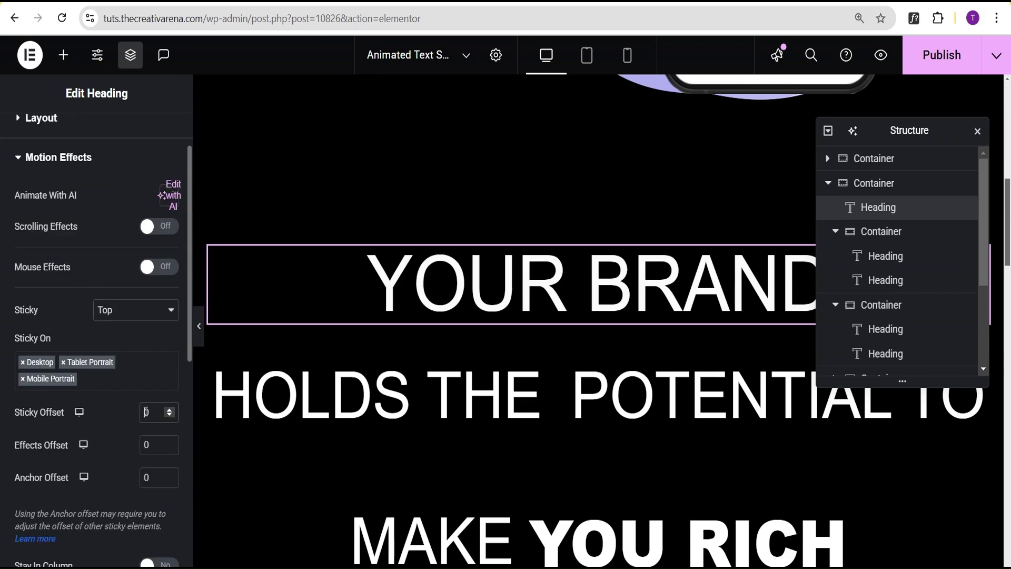
scroll(143, 425, down, 2)
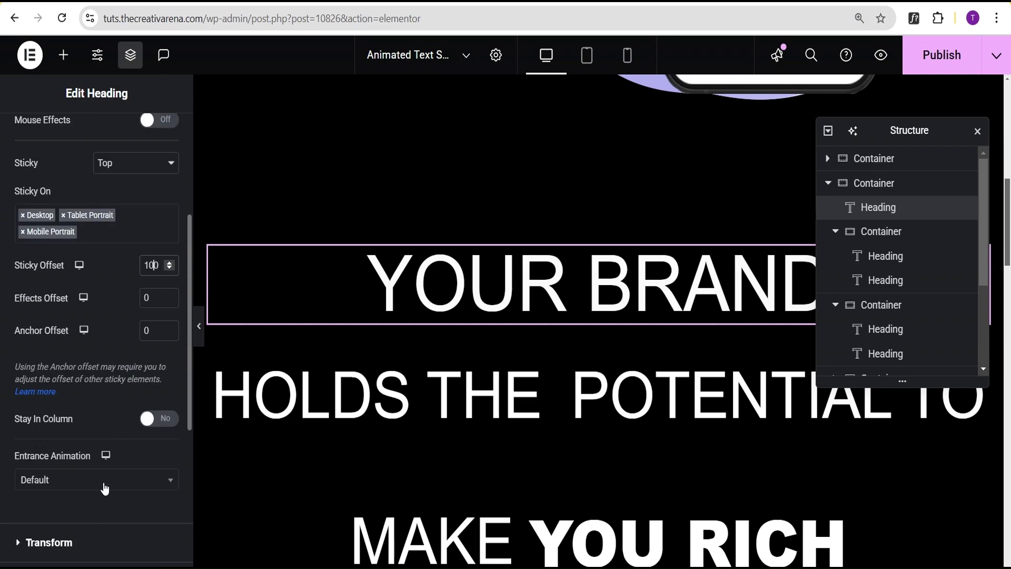
click(161, 419)
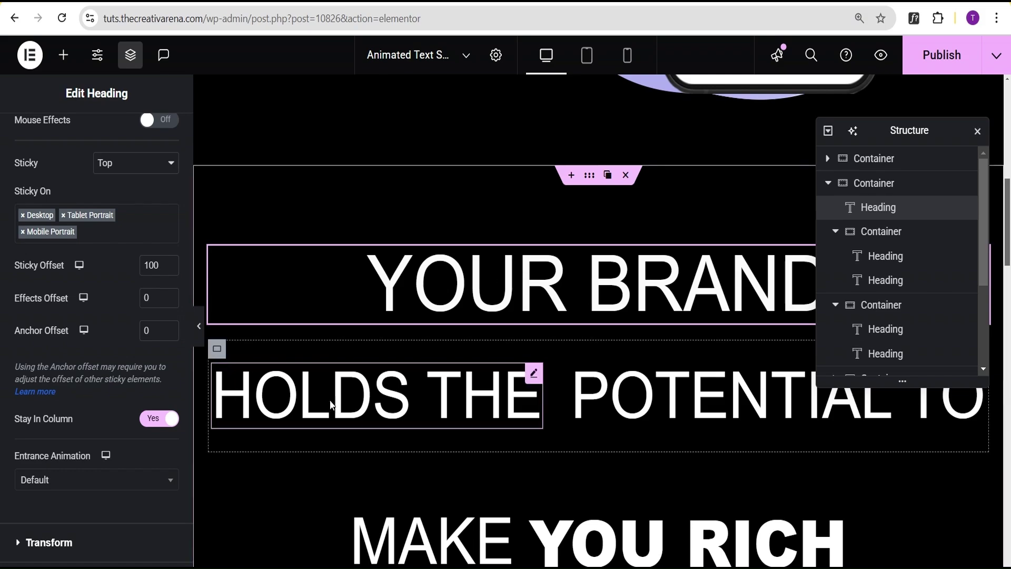
Select the HOLDS THE row's container and give it z-index 20
click(216, 352)
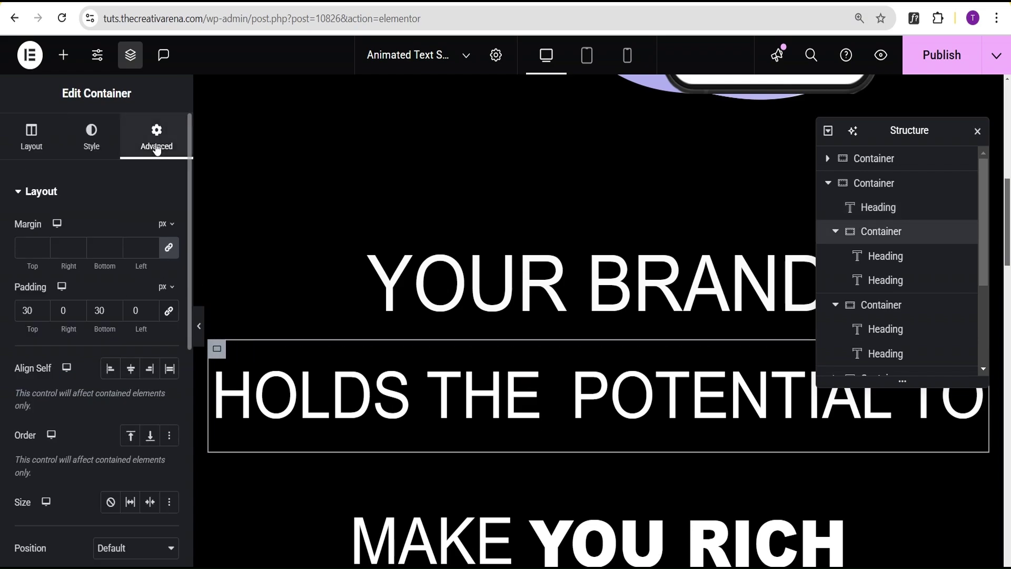
scroll(151, 155, down, 4)
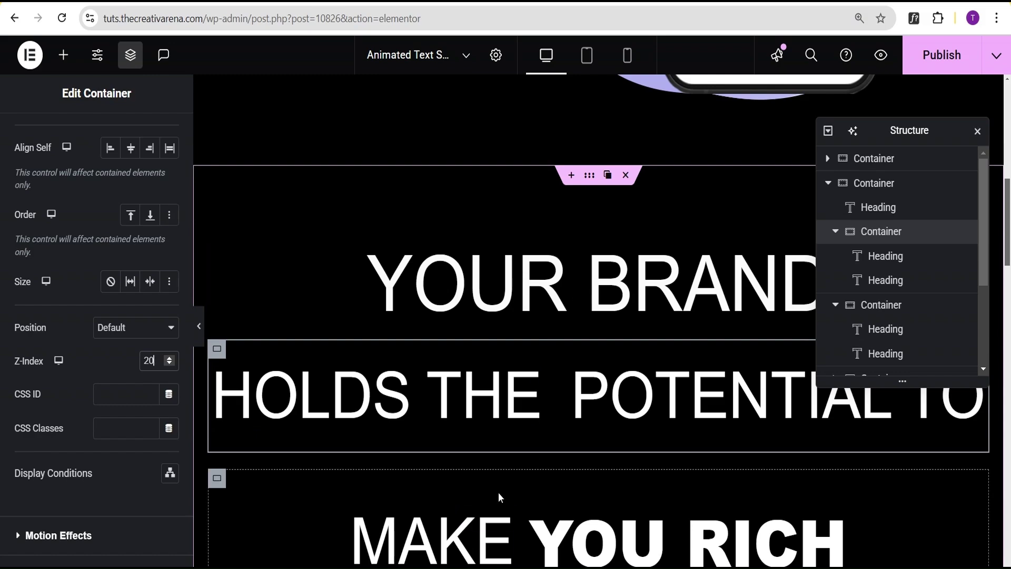
scroll(589, 528, down, 1)
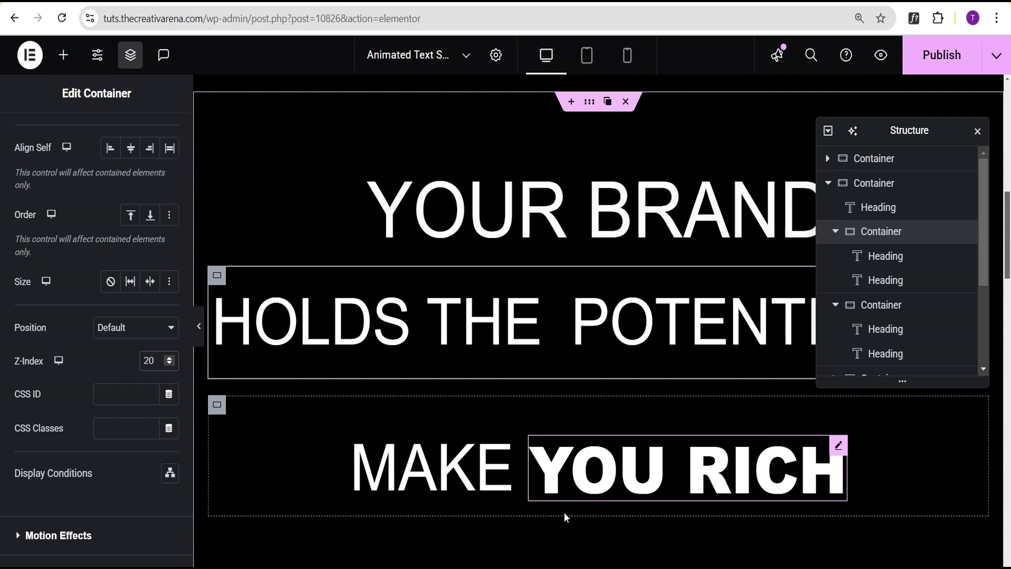
scroll(498, 347, up, 1)
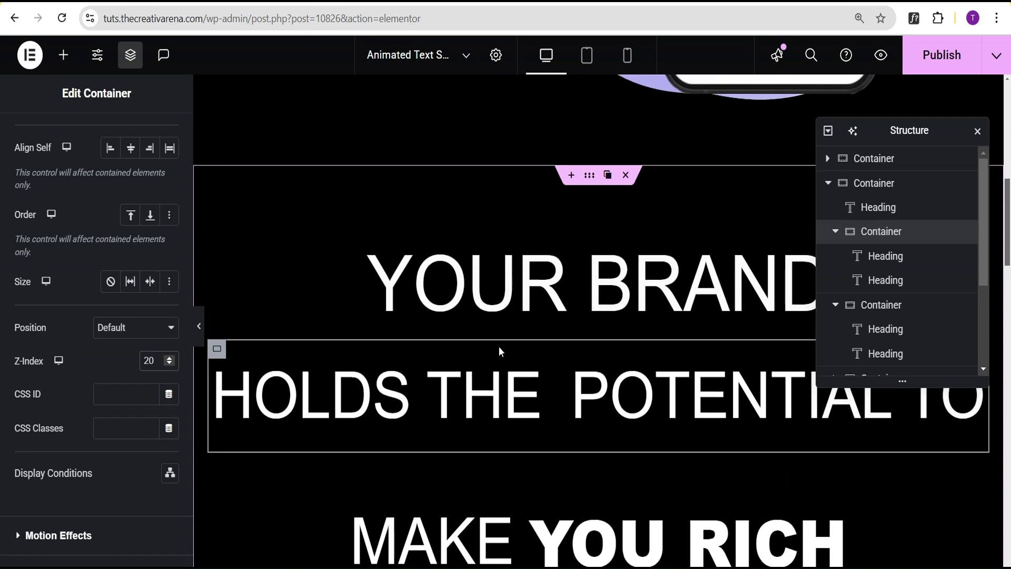
scroll(116, 424, down, 1)
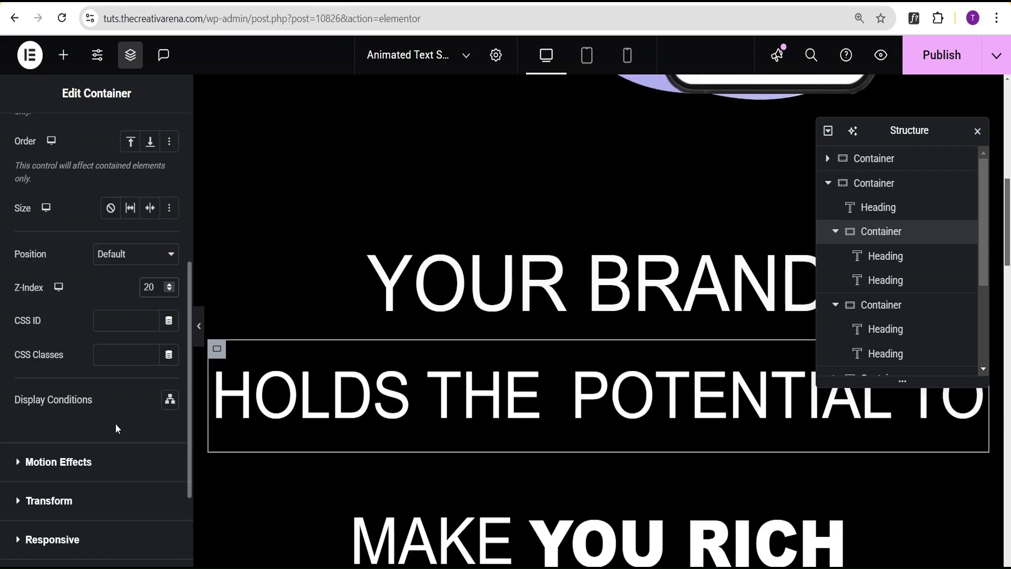
Make that container sticky to the top with offset 100, staying within its column
click(79, 468)
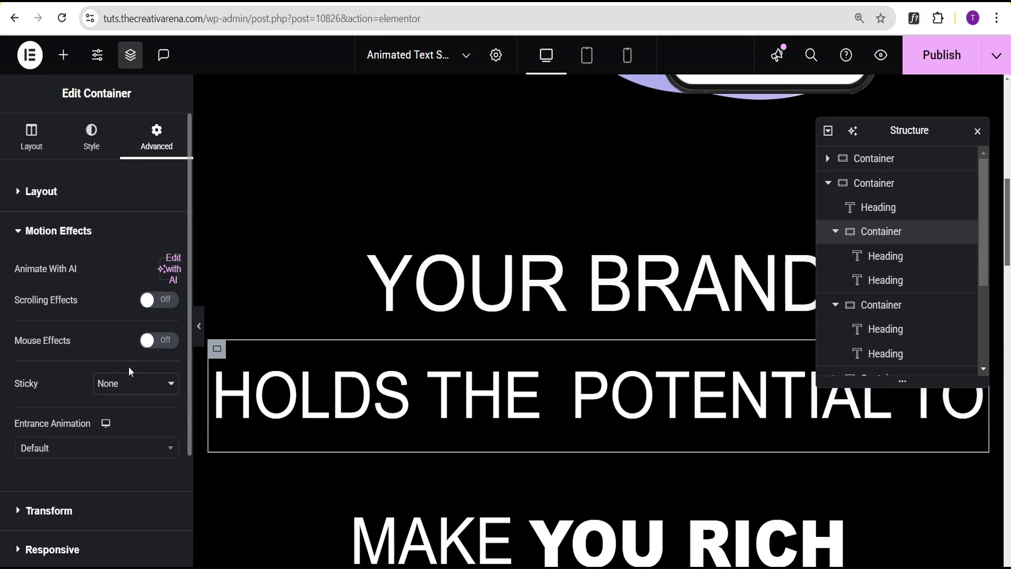
click(129, 383)
click(125, 421)
scroll(127, 432, down, 2)
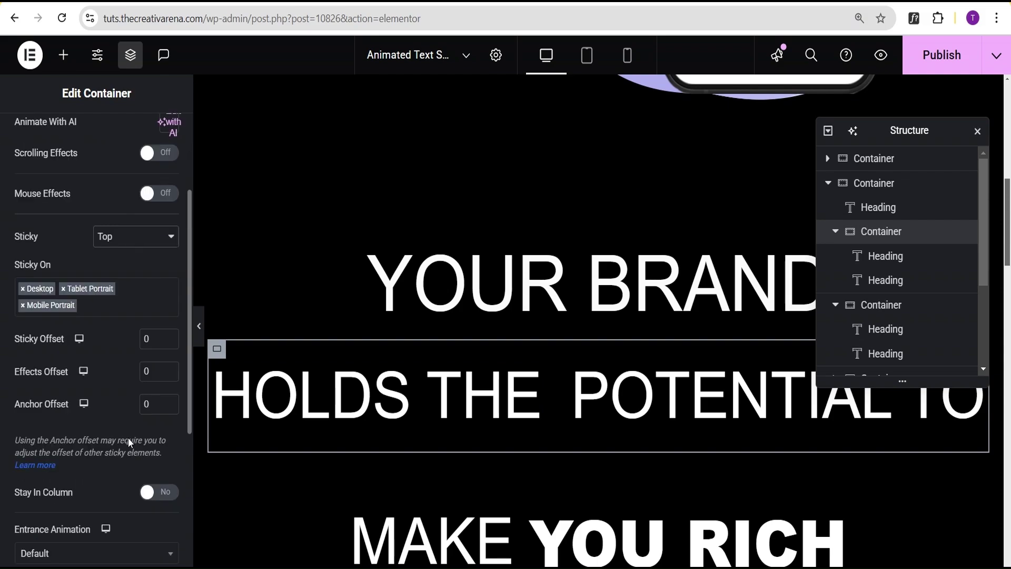
click(144, 337)
click(164, 492)
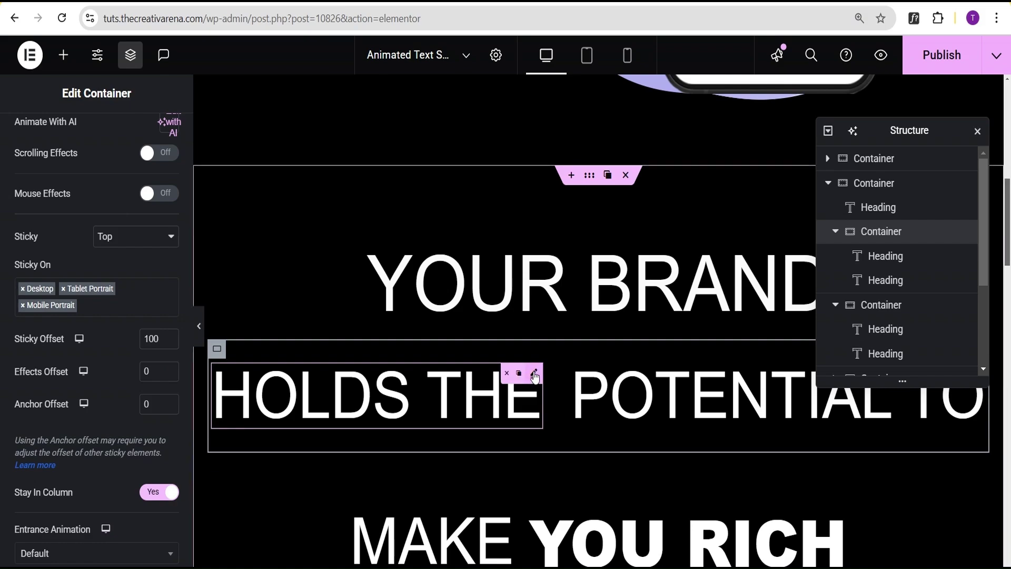
Select the HOLDS THE heading and turn on its Scrolling Effects in Advanced > Motion Effects
click(535, 374)
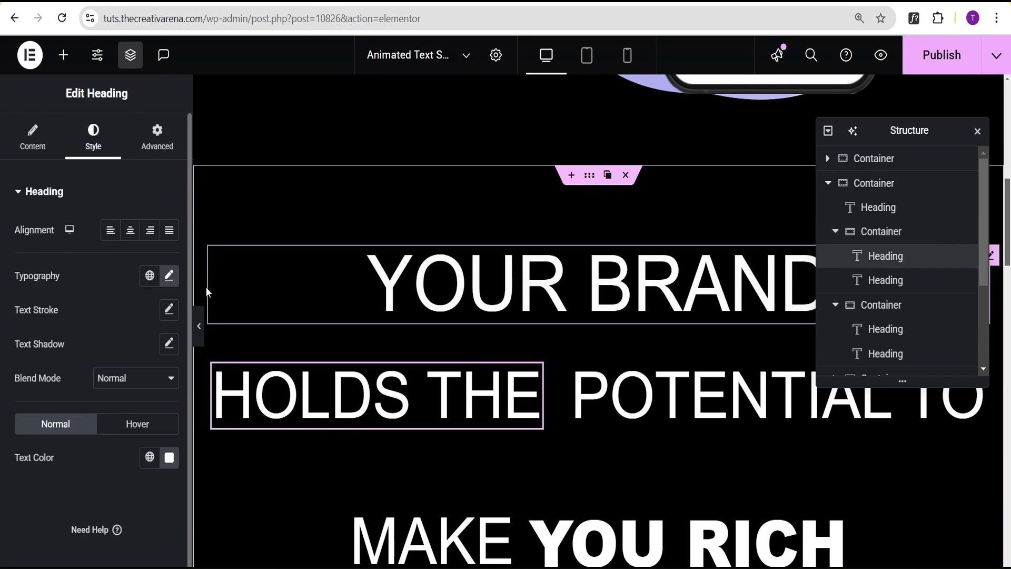
click(158, 140)
scroll(127, 313, down, 6)
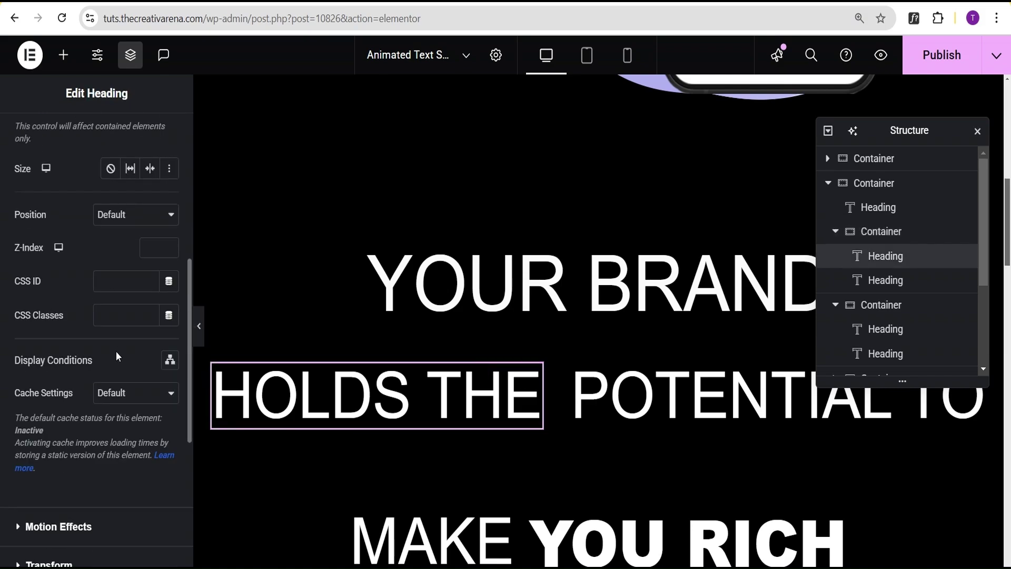
scroll(106, 364, down, 4)
click(93, 304)
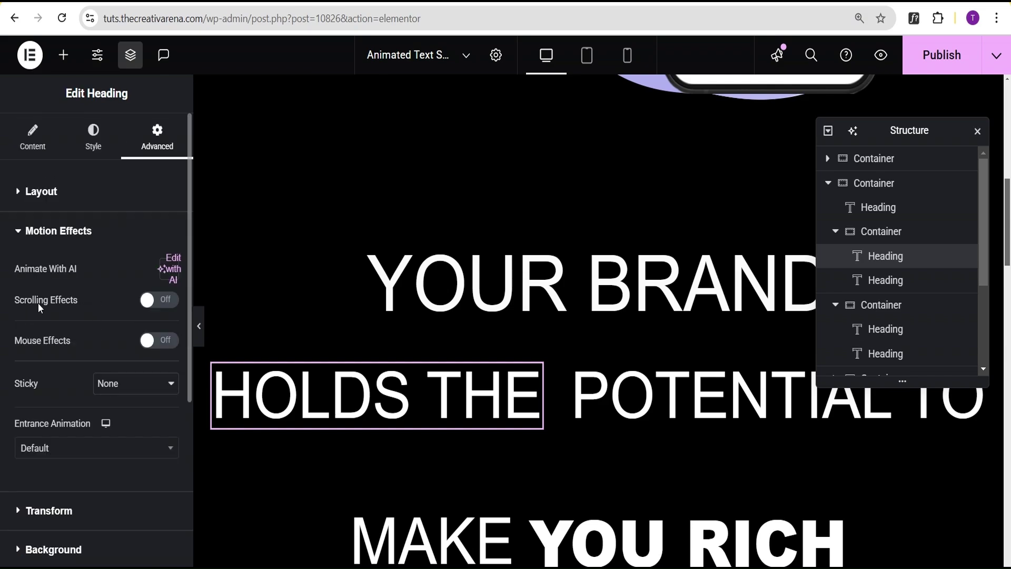
click(158, 301)
scroll(118, 334, down, 2)
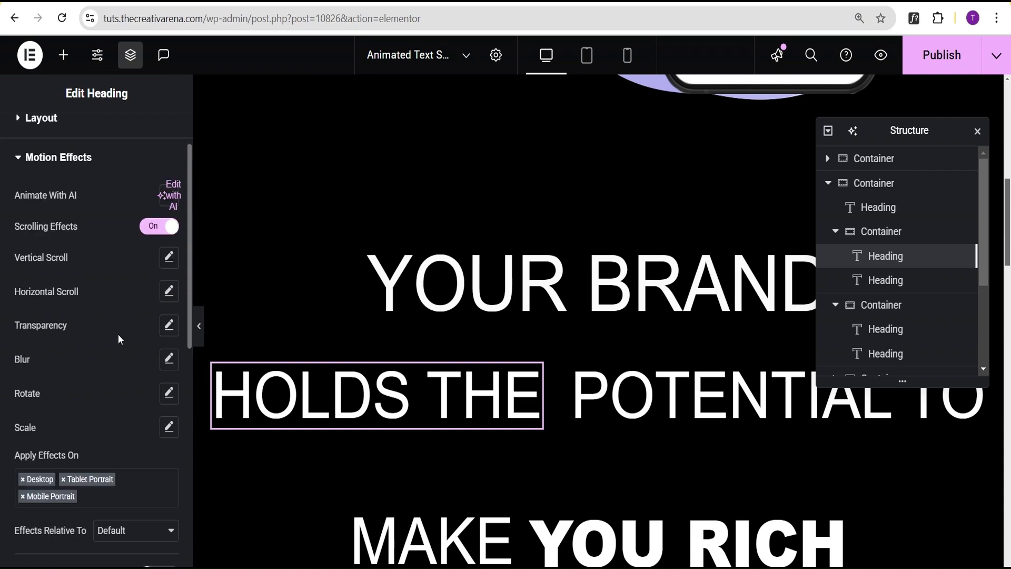
Set Horizontal Scroll to To Right at speed 8.2 across 22%–50% of the viewport
click(168, 292)
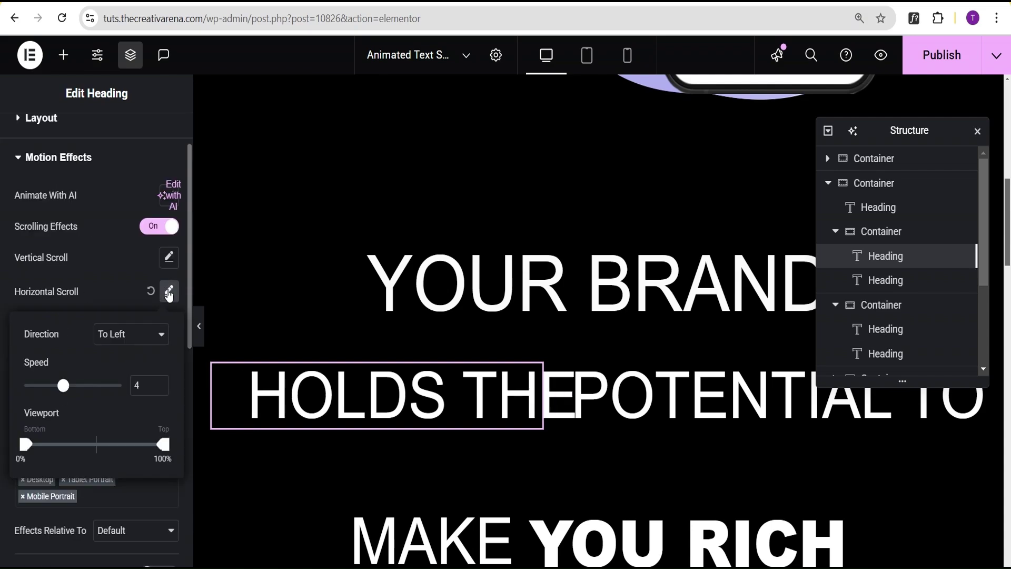
click(121, 340)
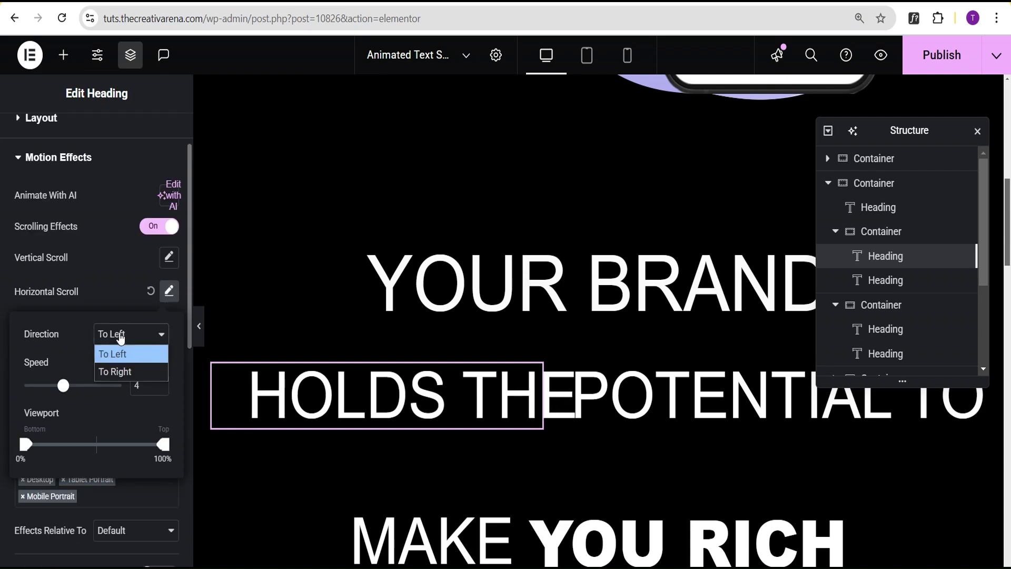
click(113, 370)
drag(67, 389, 104, 387)
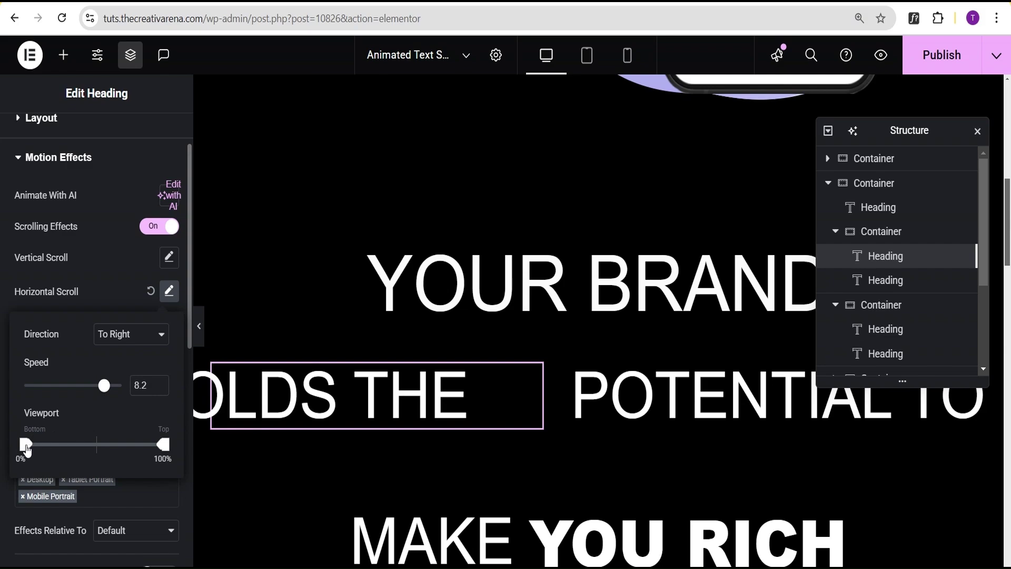
drag(26, 446, 57, 450)
drag(162, 446, 96, 441)
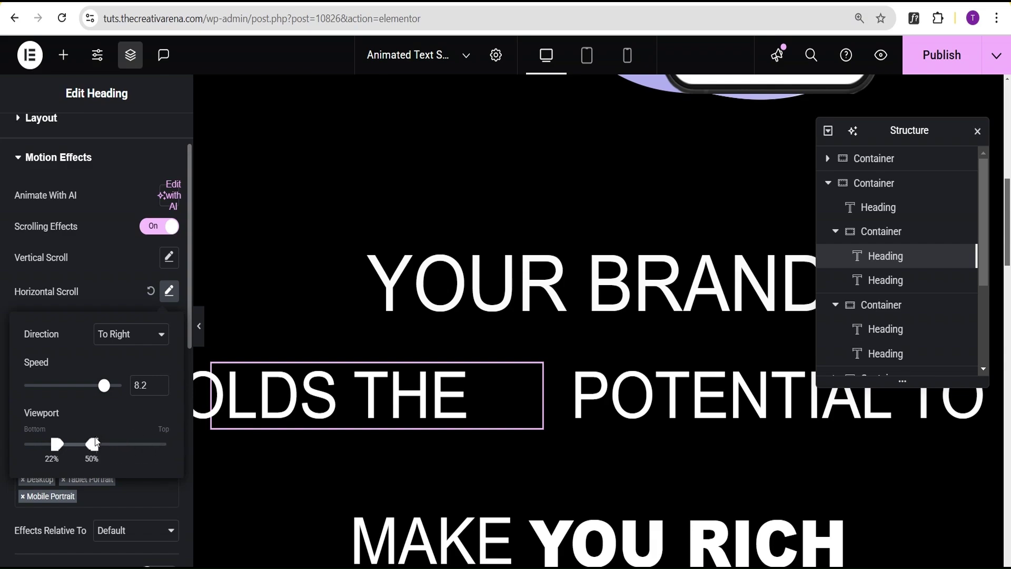
click(106, 293)
Make the HOLDS THE heading's Fade In transparency (level 10) span 27%–55% of the viewport
click(169, 325)
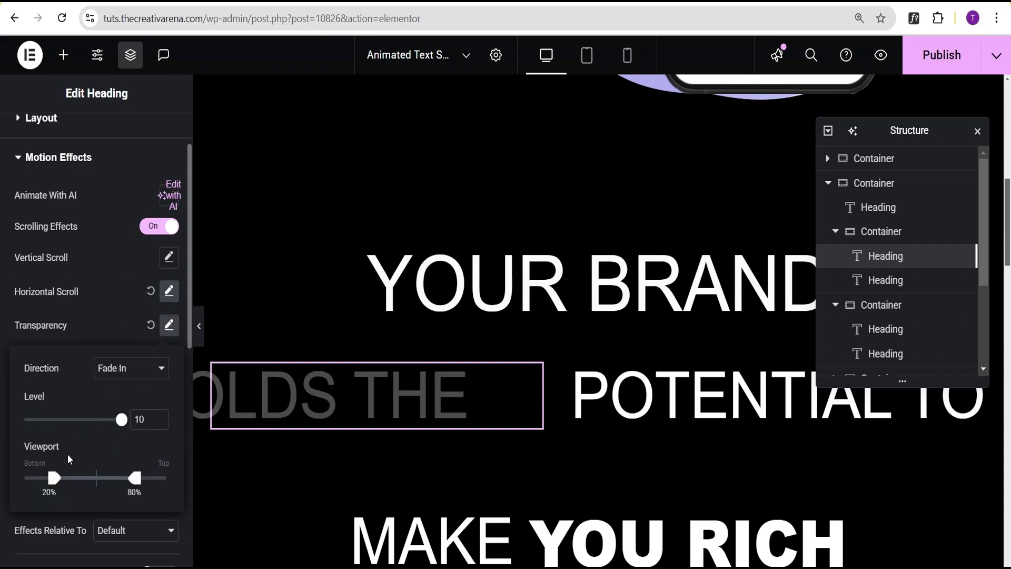
drag(58, 480, 64, 478)
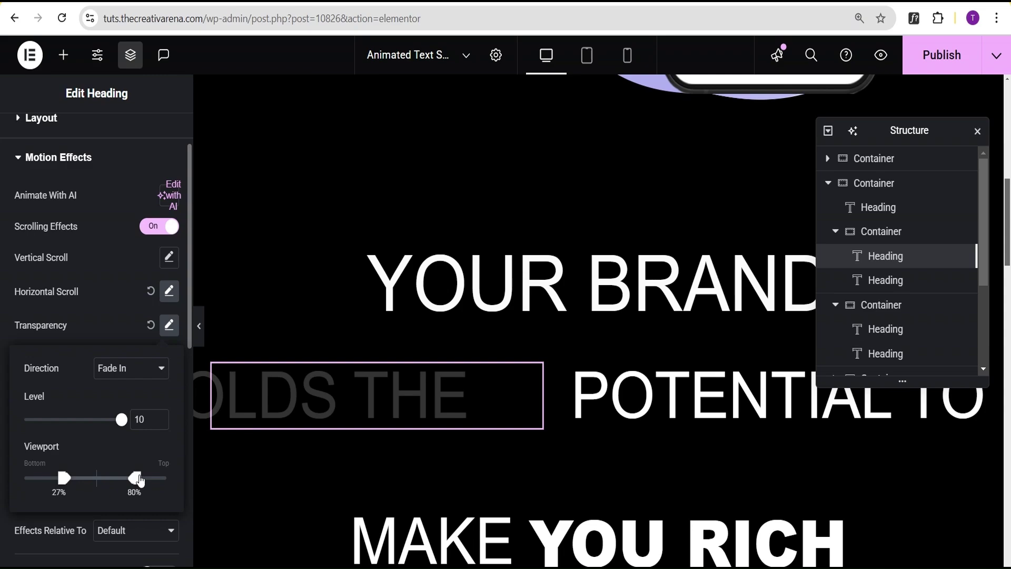
drag(137, 479, 99, 478)
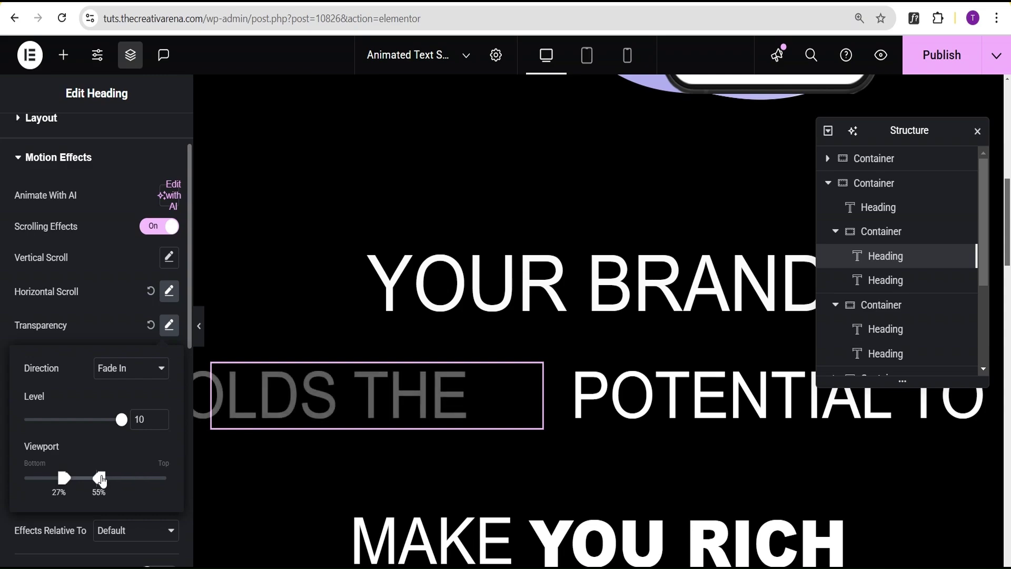
click(96, 315)
Set the HOLDS THE heading's Fade In blur to level 15 across 27%–55% of the viewport
click(169, 360)
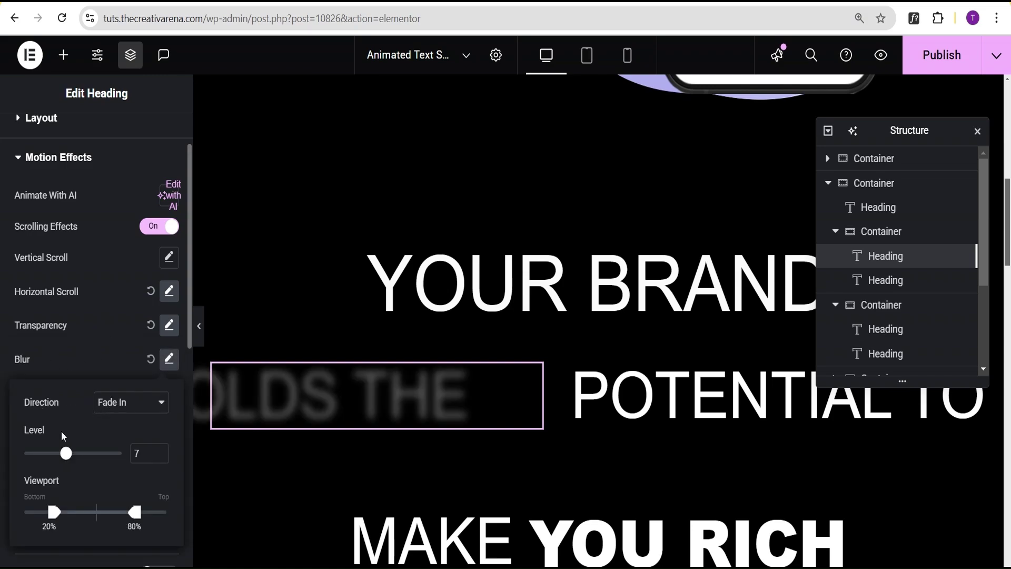
drag(66, 454, 122, 454)
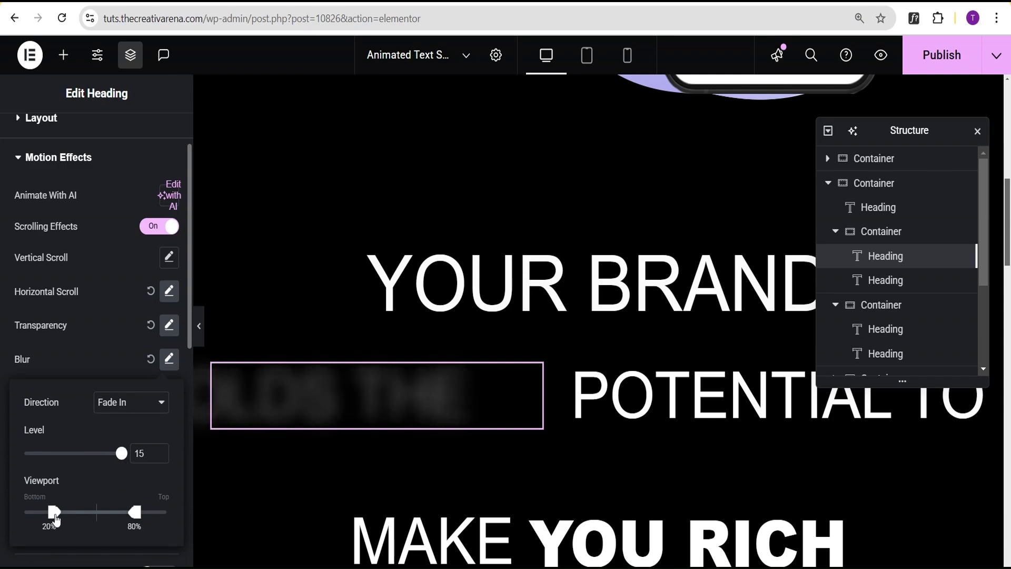
drag(56, 516, 67, 519)
drag(134, 513, 105, 518)
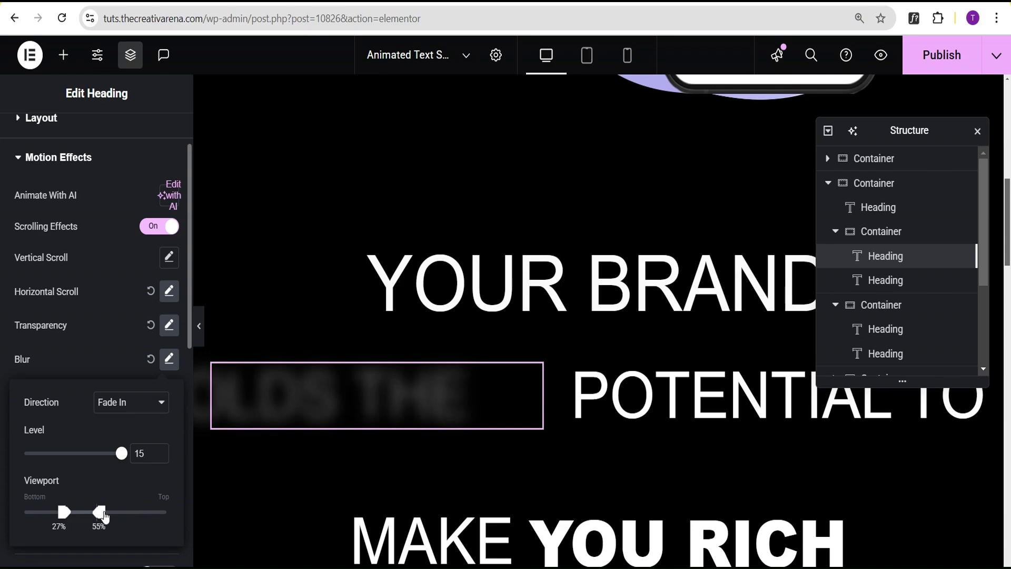
click(96, 324)
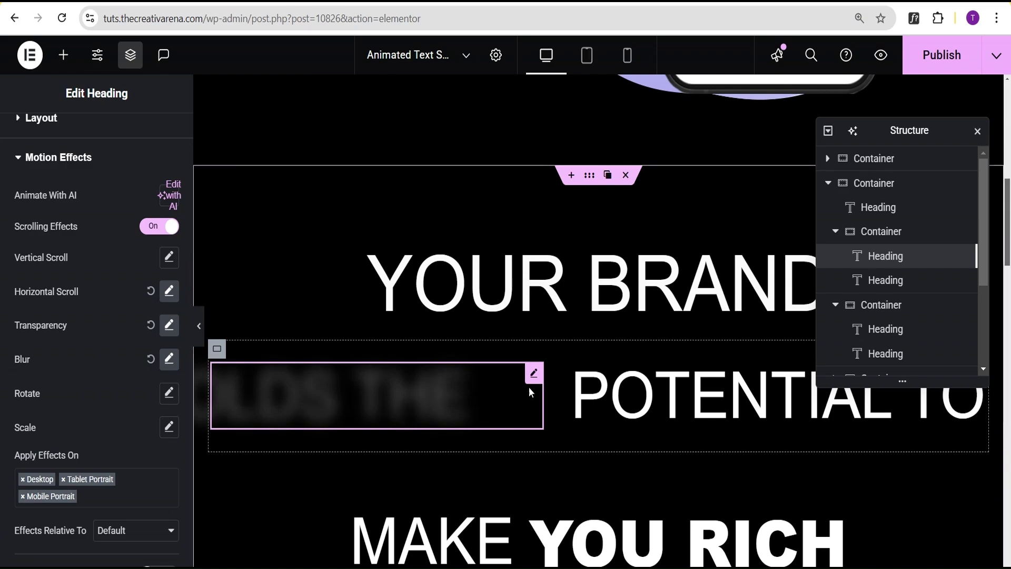
mouse_move(534, 375)
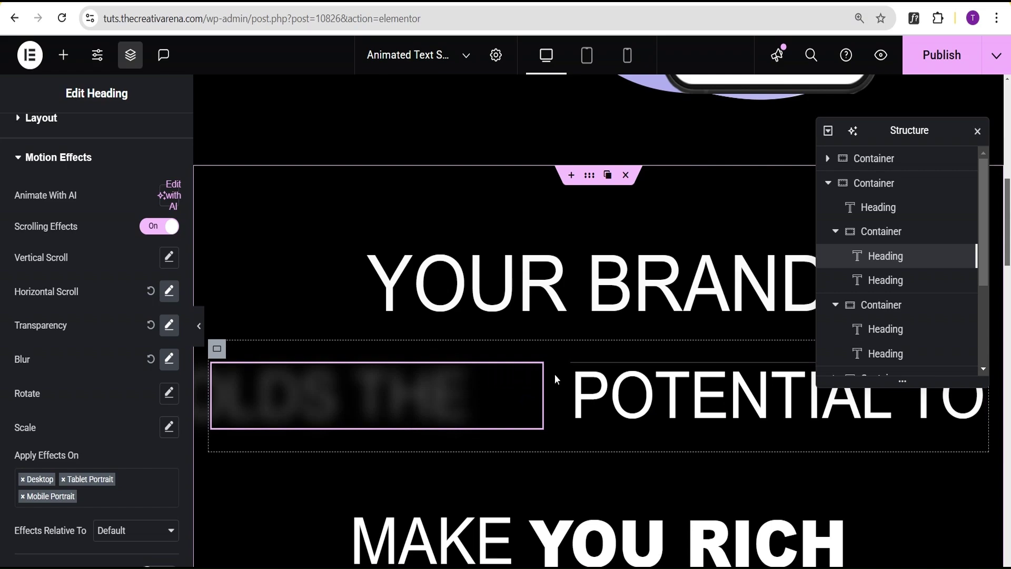
Copy the HOLDS THE heading and paste its style onto the POTENTIAL heading
right_click(538, 377)
click(572, 280)
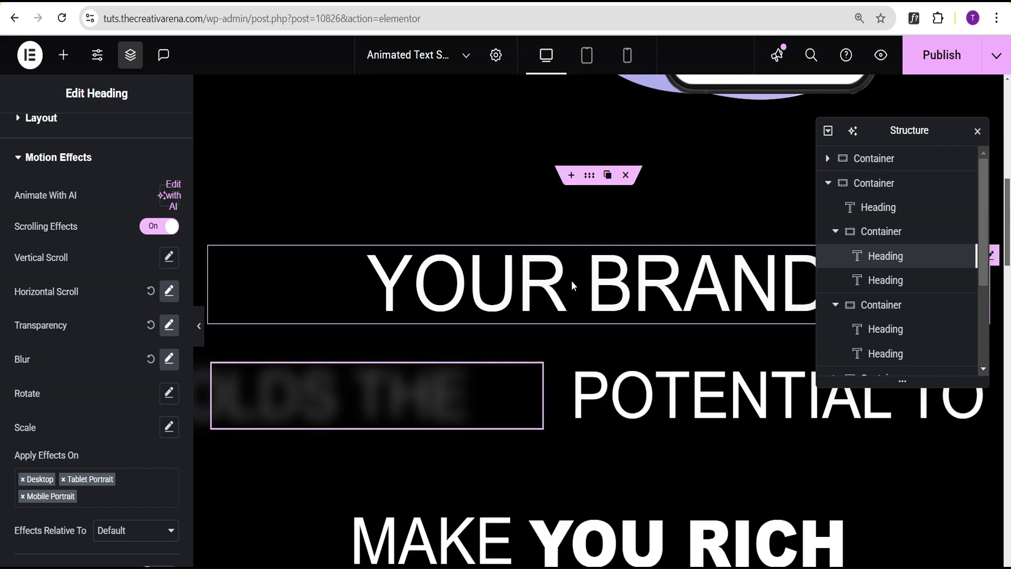
right_click(691, 390)
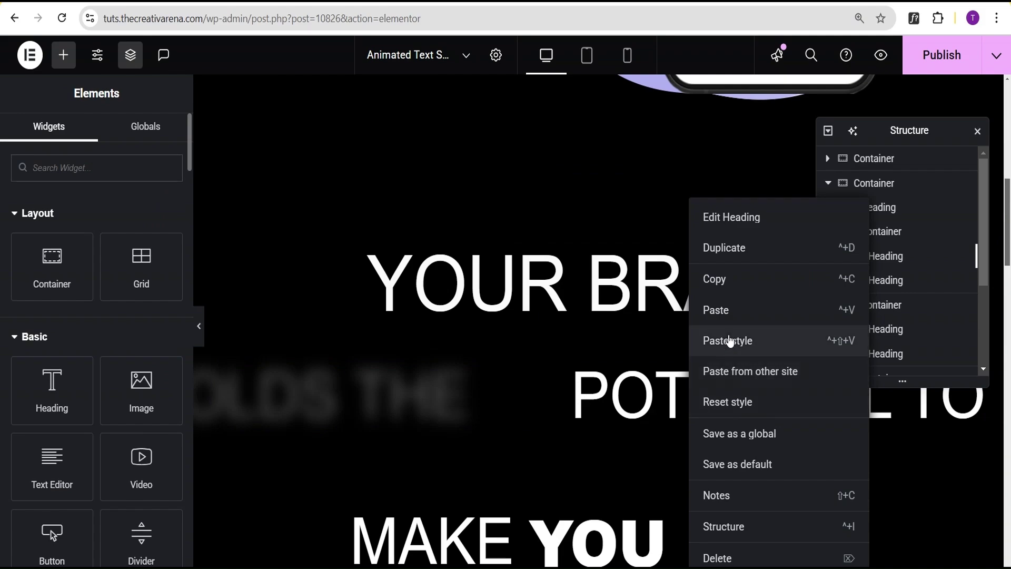
click(727, 340)
Change the POTENTIAL heading's Horizontal Scroll direction to To Left
click(694, 390)
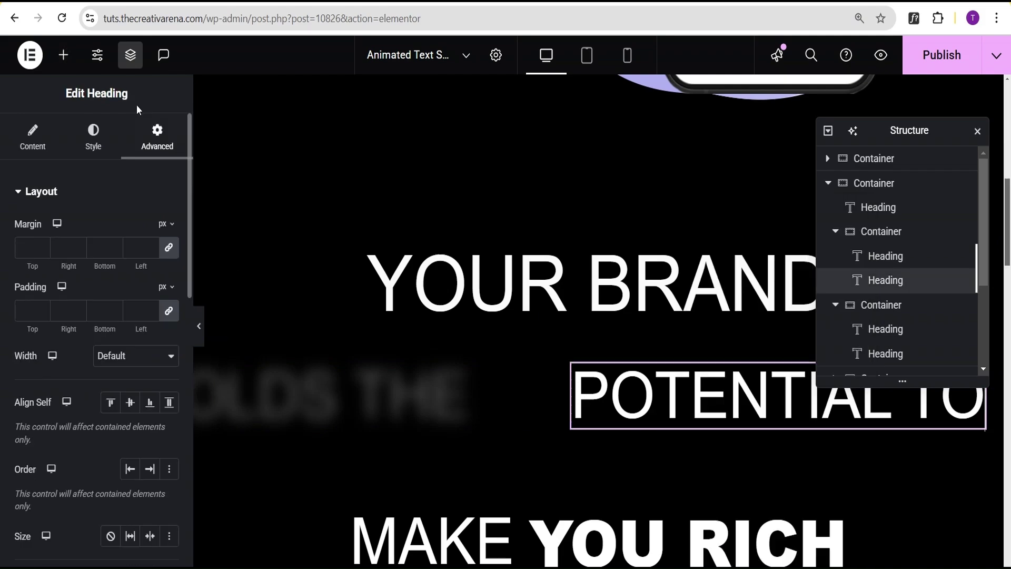
scroll(89, 397, down, 10)
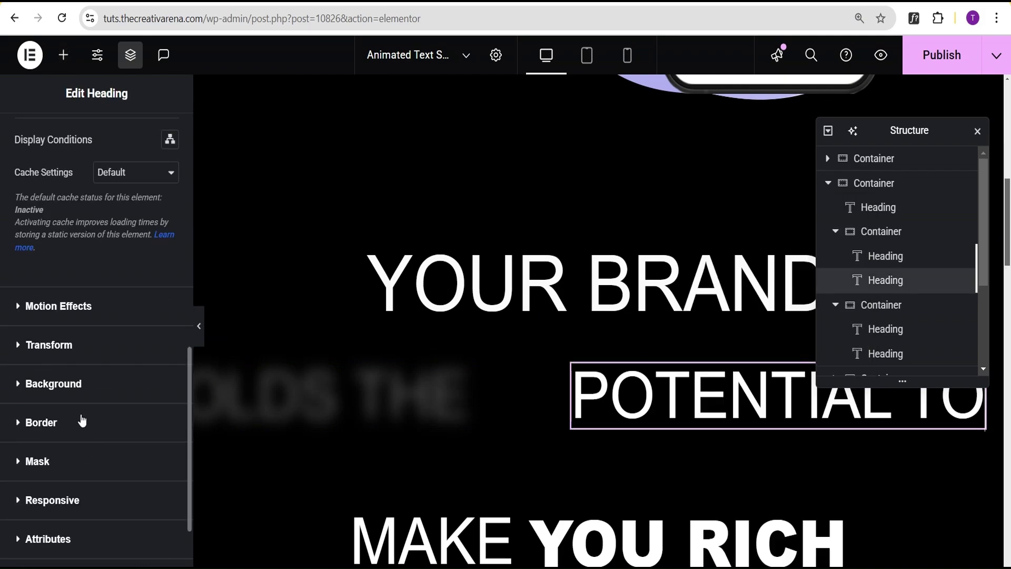
click(81, 308)
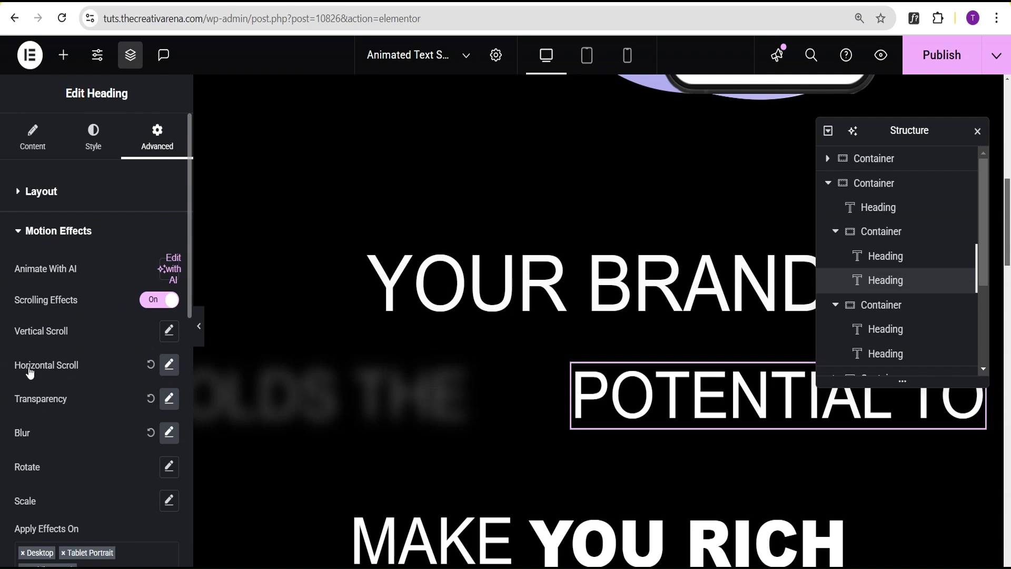
click(168, 365)
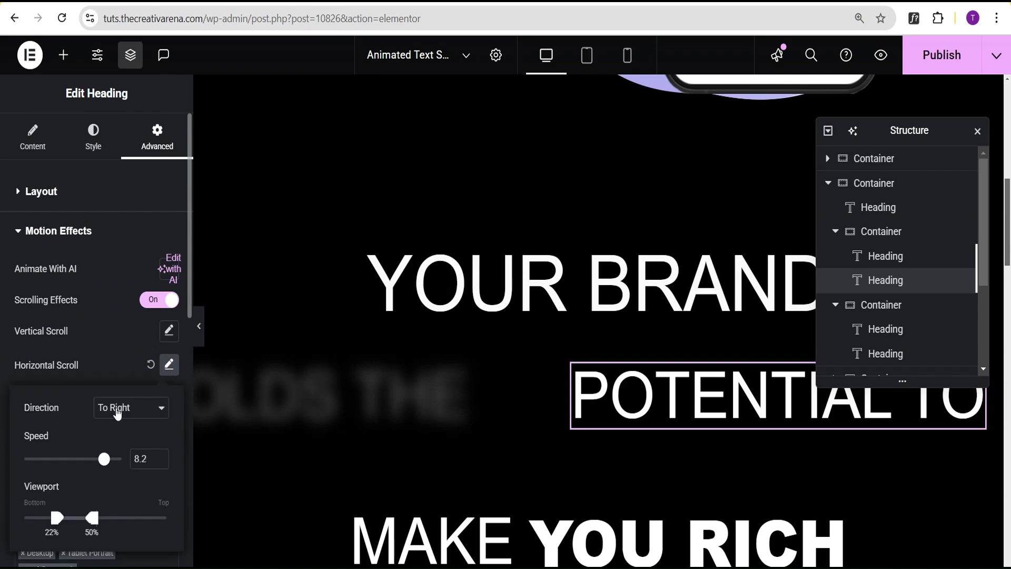
click(117, 414)
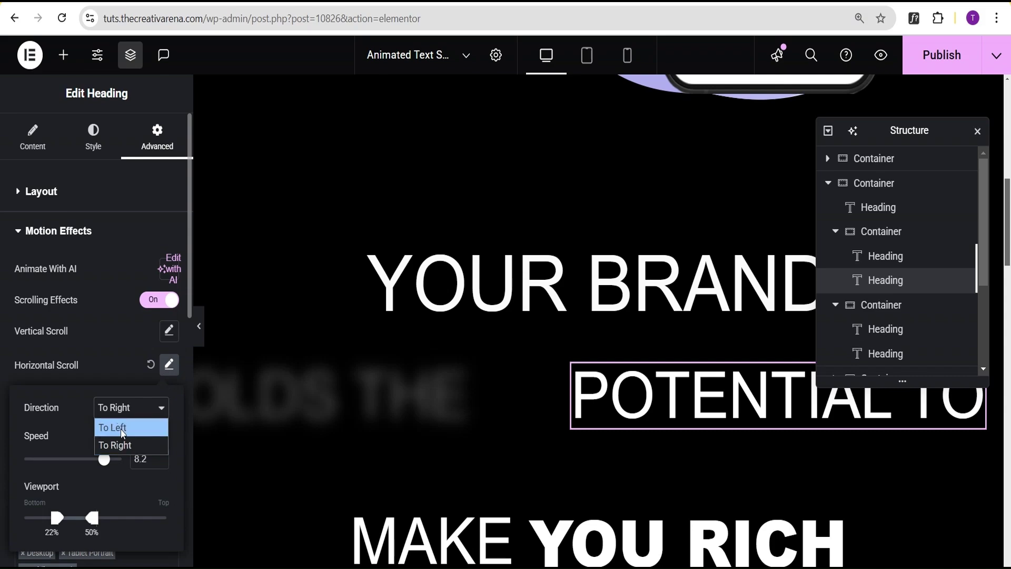
click(121, 429)
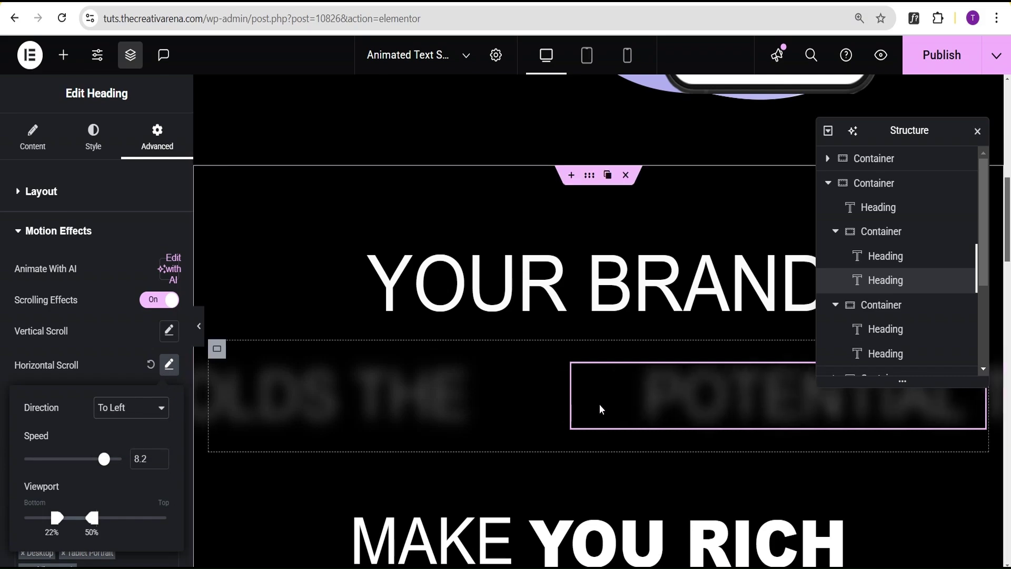
scroll(599, 404, down, 2)
scroll(590, 357, down, 1)
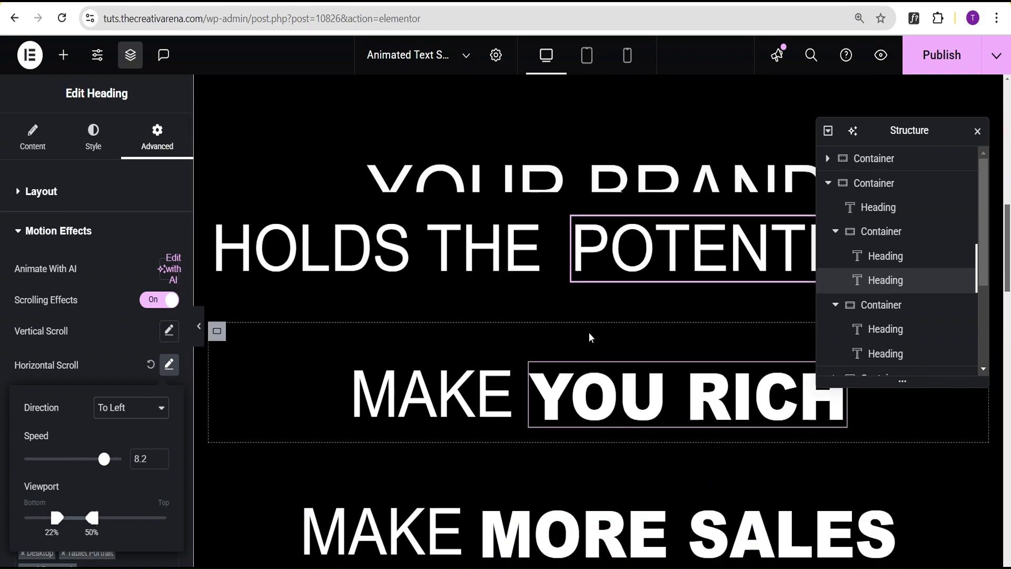
scroll(589, 333, up, 1)
scroll(587, 270, down, 1)
mouse_move(509, 375)
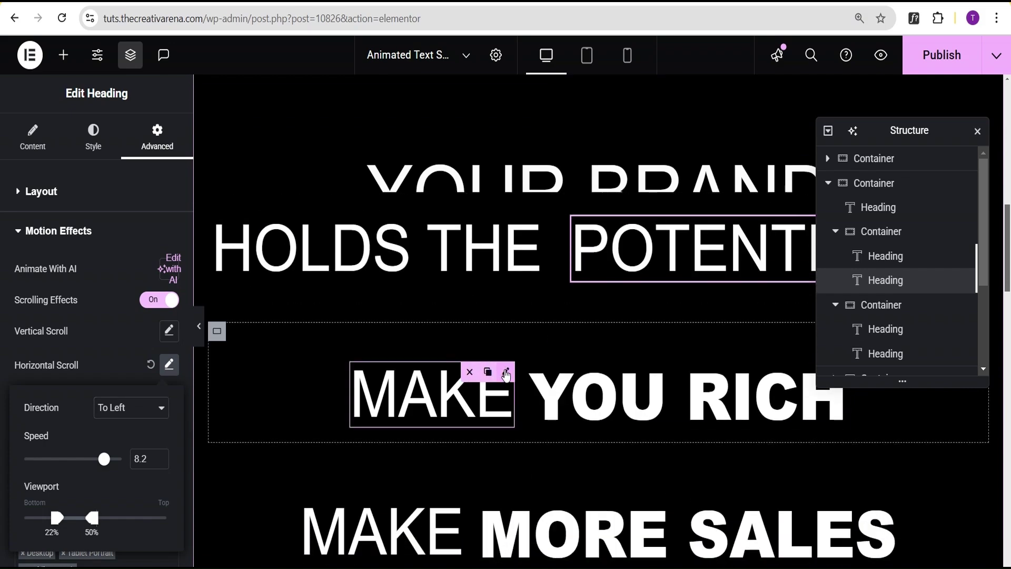
Select the MAKE heading and turn on its Scrolling Effects
click(507, 373)
scroll(138, 255, down, 6)
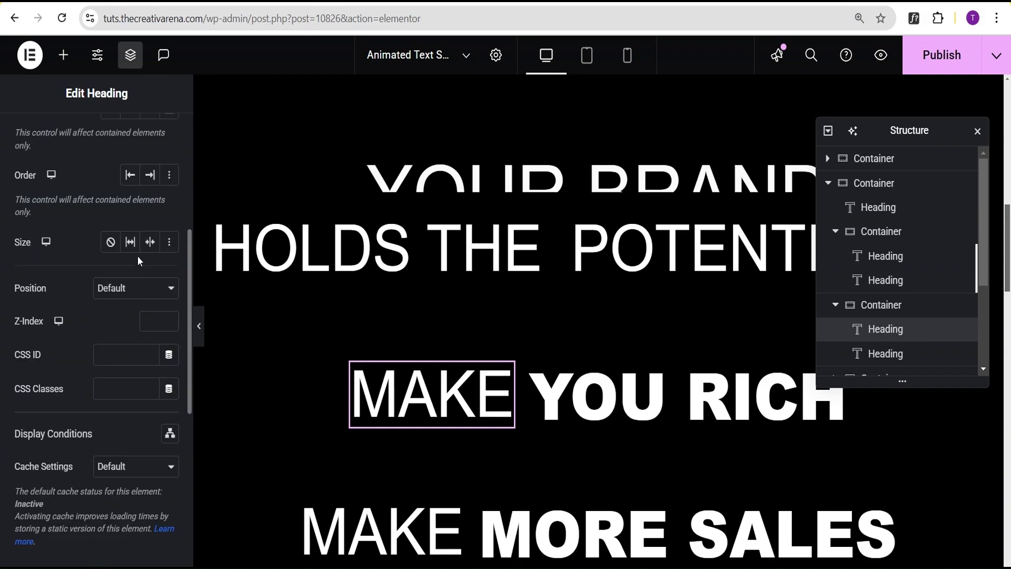
scroll(141, 211, up, 5)
scroll(146, 156, up, 2)
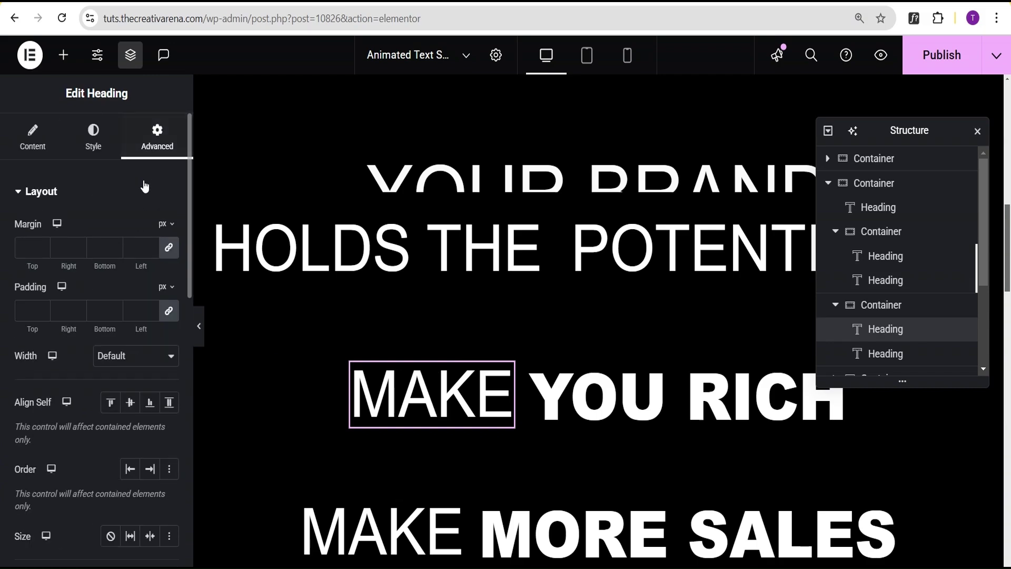
scroll(135, 296, down, 10)
click(108, 310)
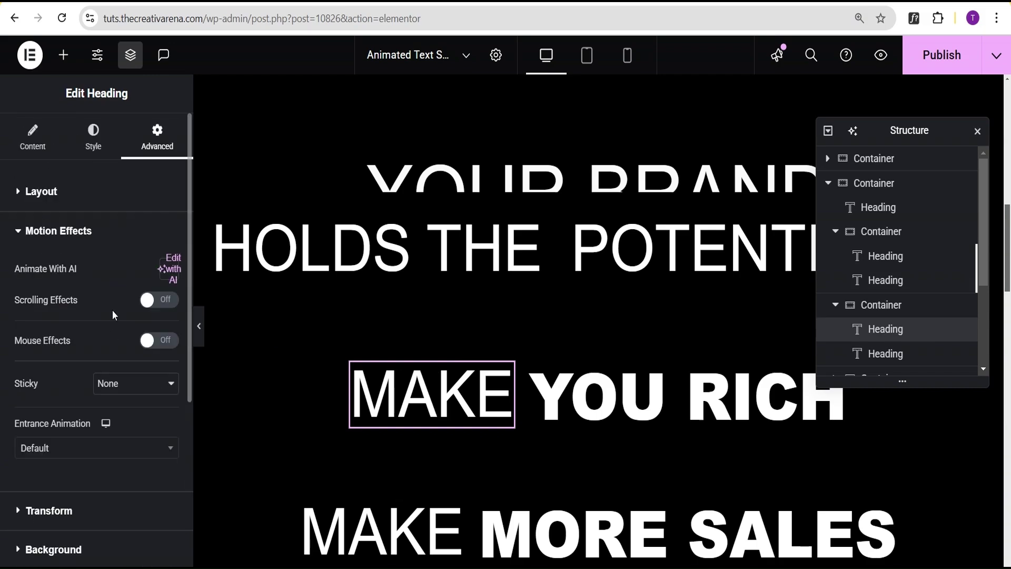
click(152, 300)
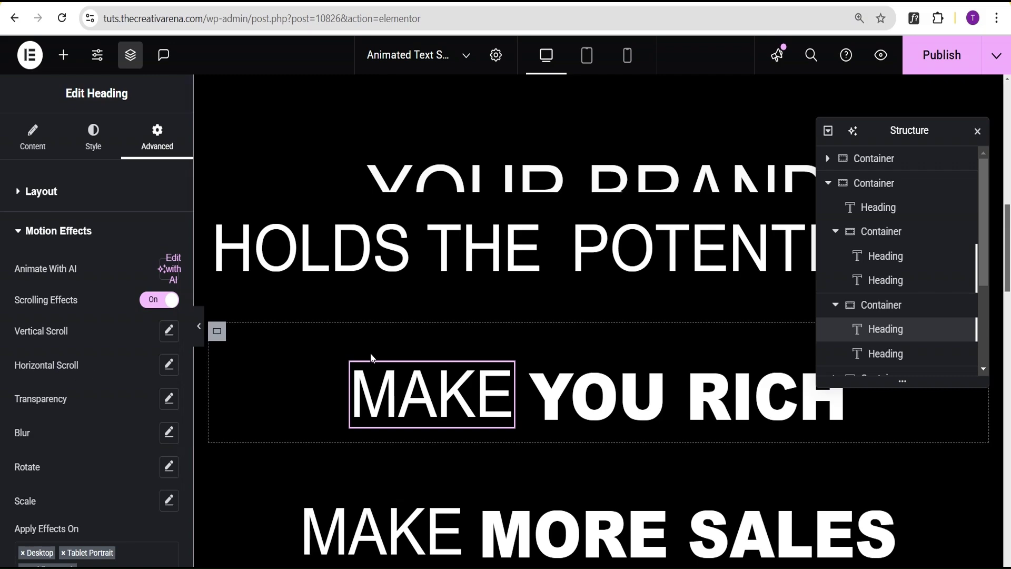
scroll(421, 365, up, 3)
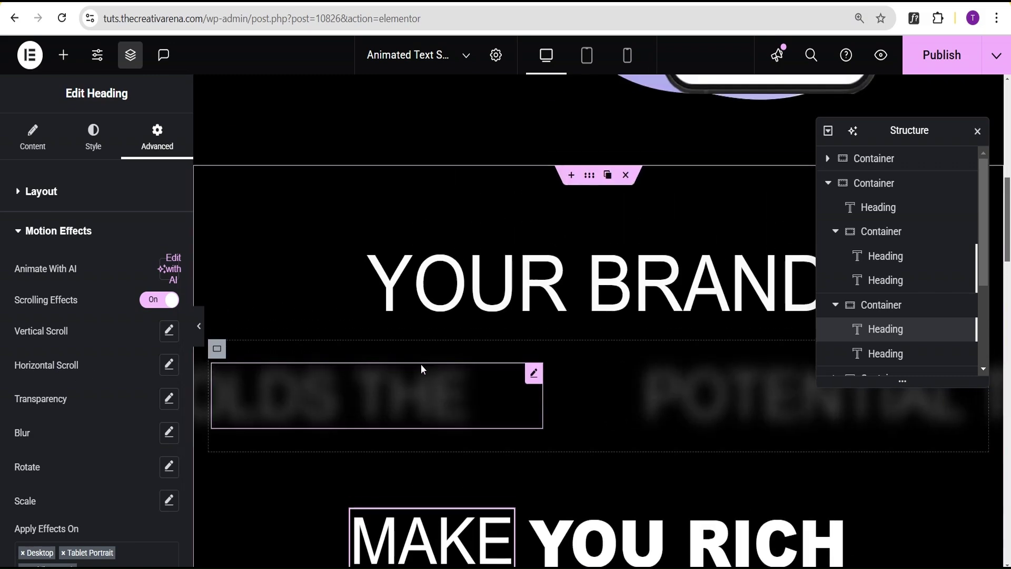
Copy the HOLDS THE heading and paste its style onto the MAKE heading
right_click(535, 373)
click(569, 283)
scroll(467, 372, down, 3)
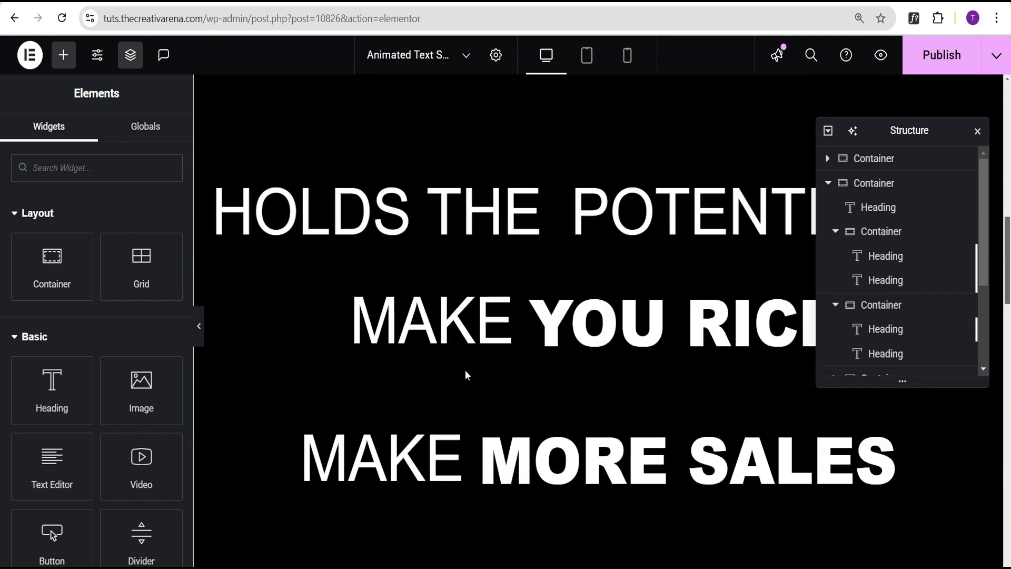
right_click(471, 320)
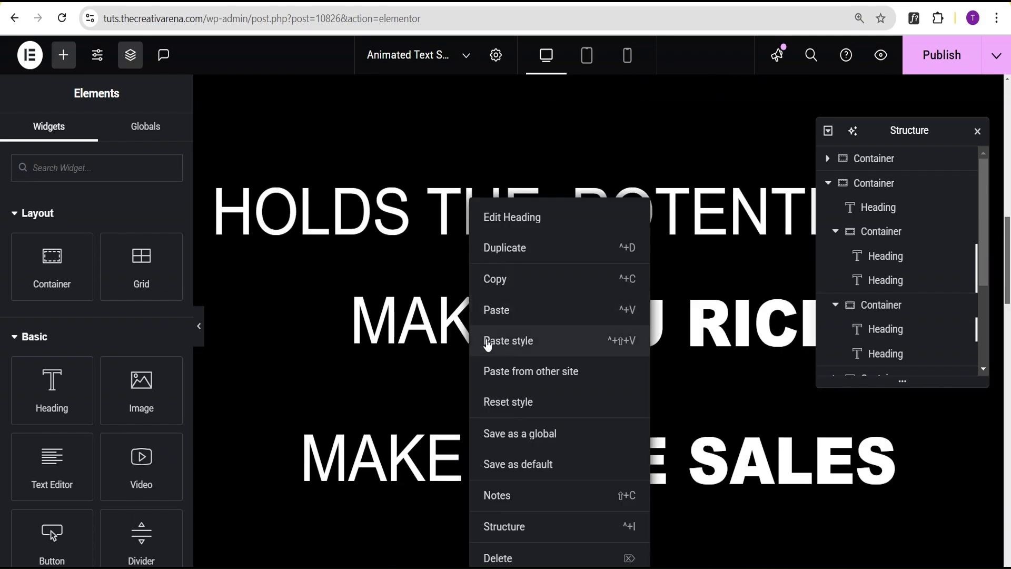
click(504, 340)
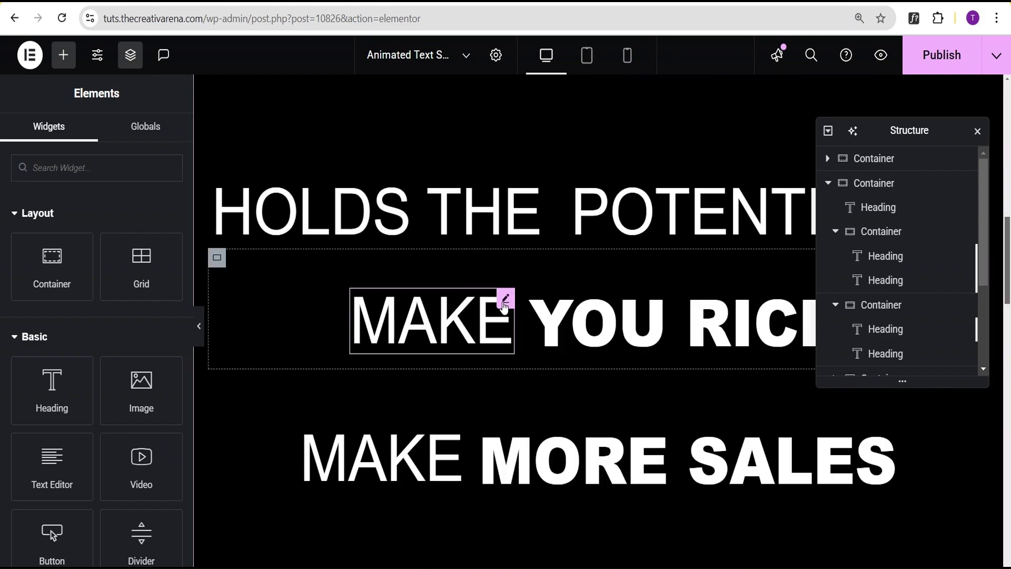
Toggle the MAKE heading's Scrolling Effects off and on to refresh the pasted effects
click(503, 296)
scroll(108, 355, down, 10)
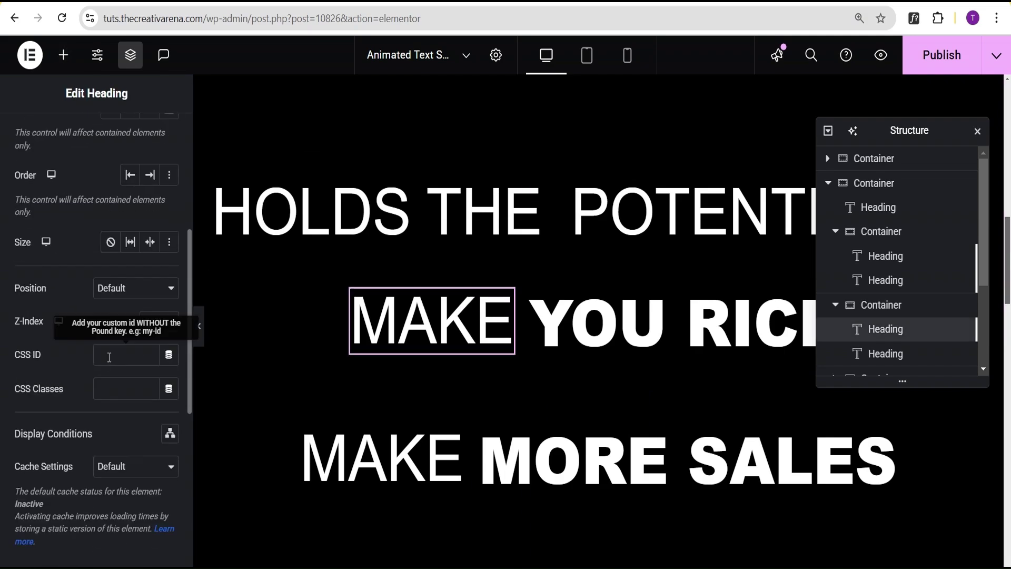
click(91, 389)
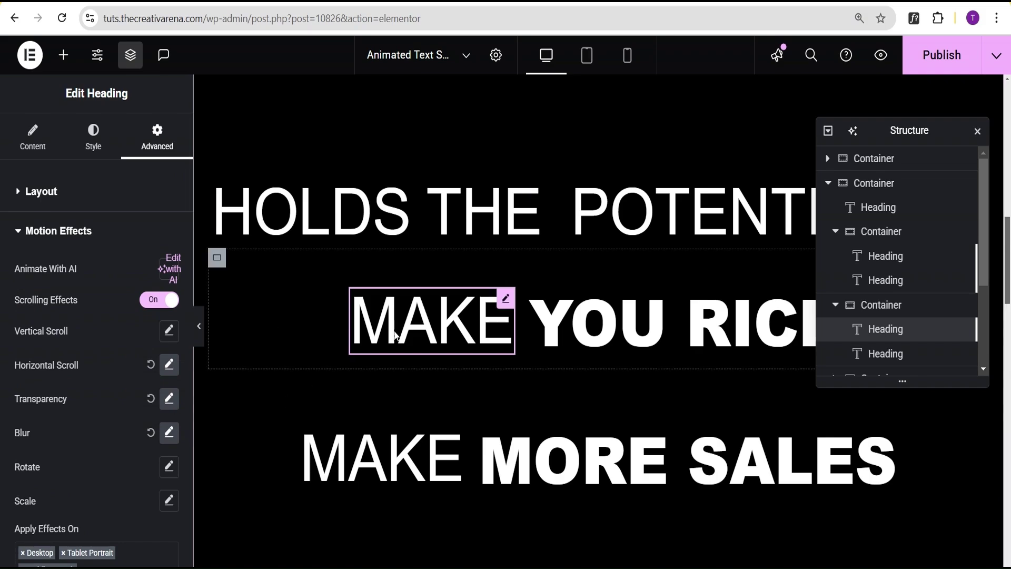
click(149, 300)
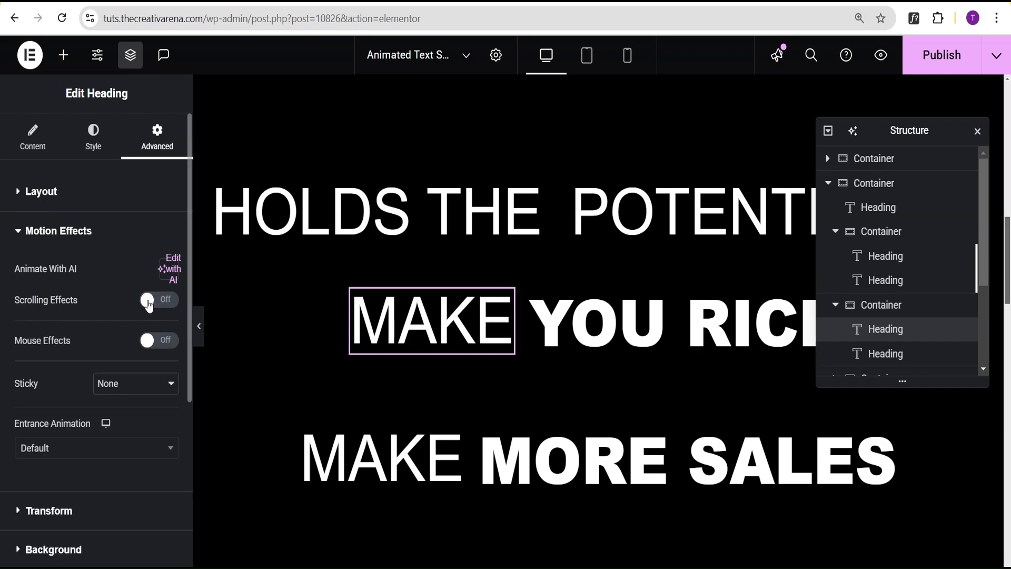
click(160, 301)
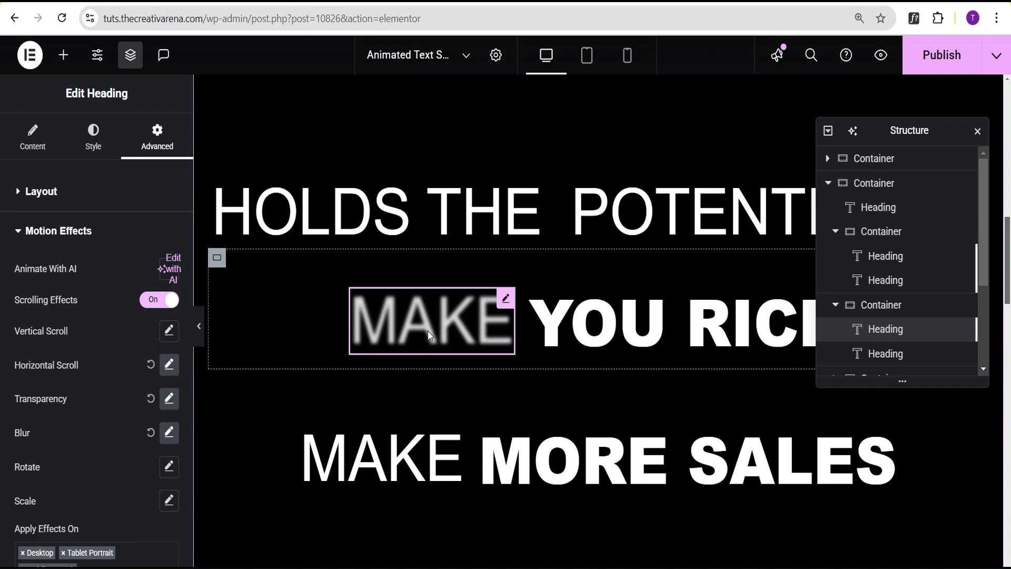
click(678, 323)
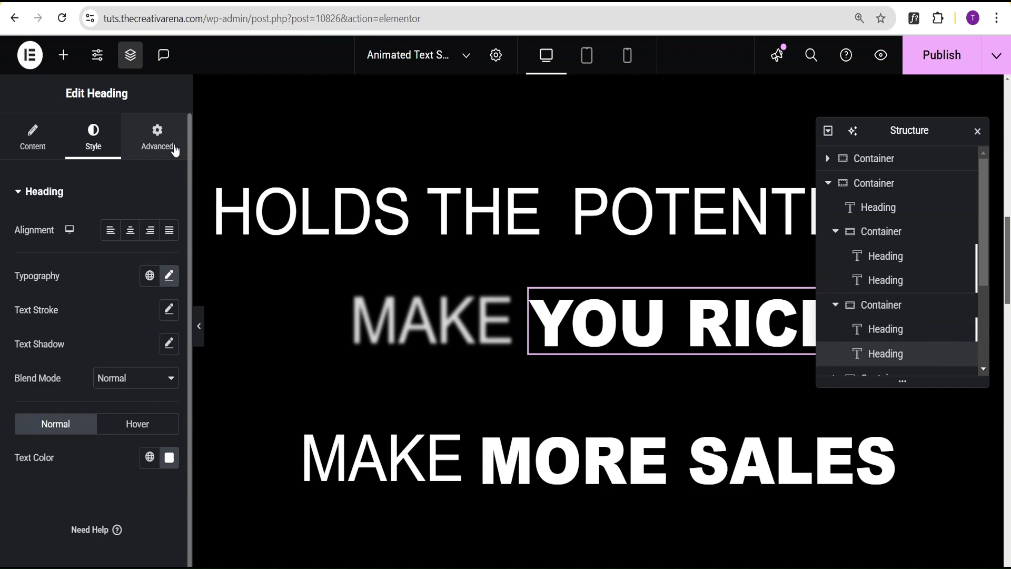
Enable Scrolling Effects on YOU RICH, with a faster horizontal slide over a narrower viewport range
click(158, 140)
scroll(132, 305, down, 10)
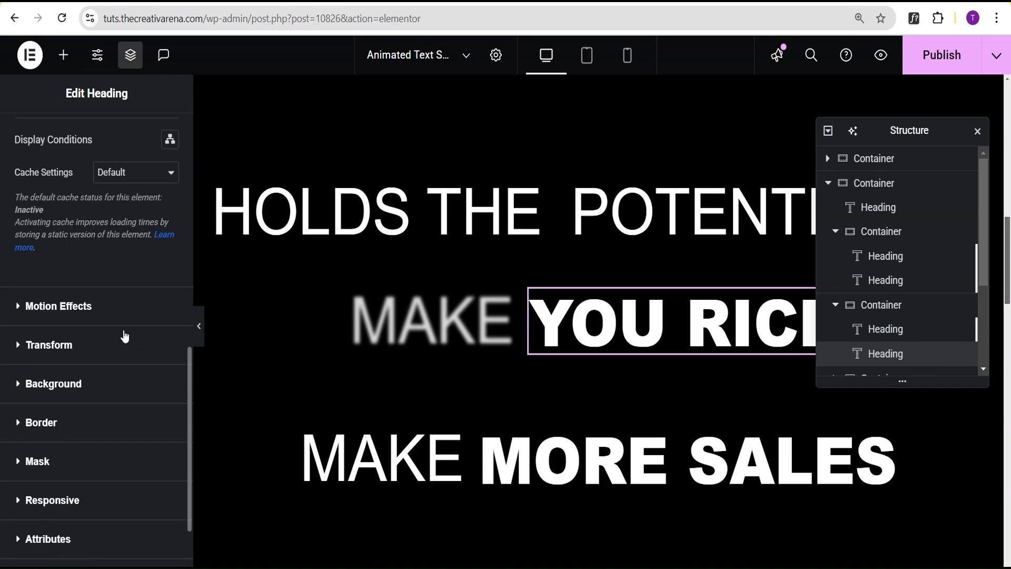
click(113, 308)
click(163, 300)
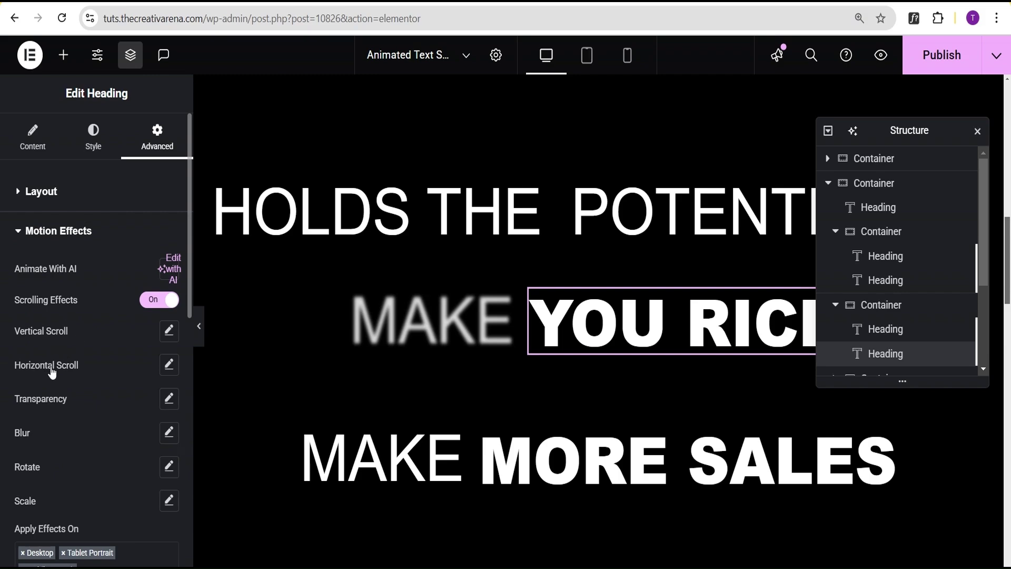
click(169, 365)
scroll(147, 387, down, 1)
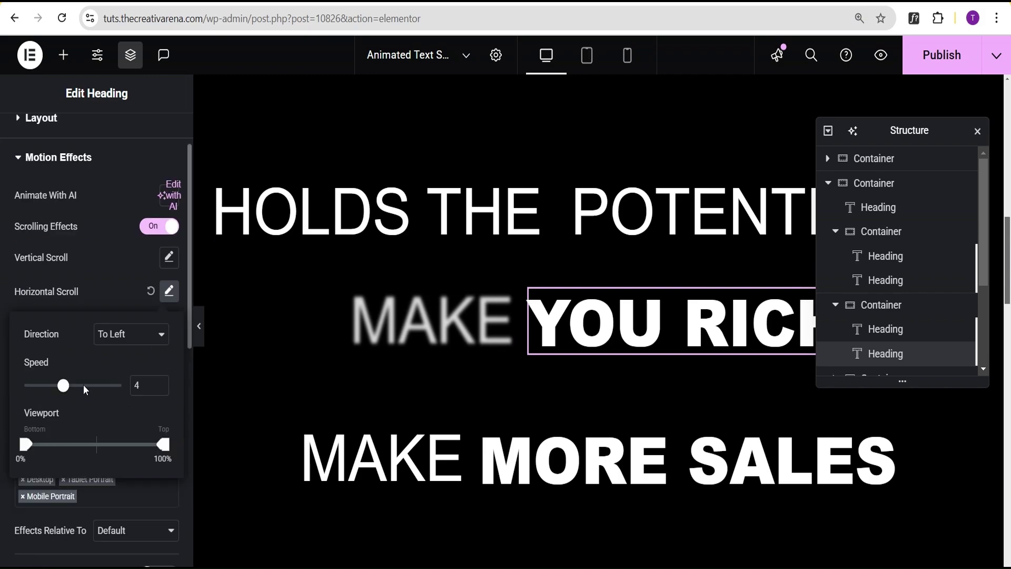
drag(63, 387, 104, 390)
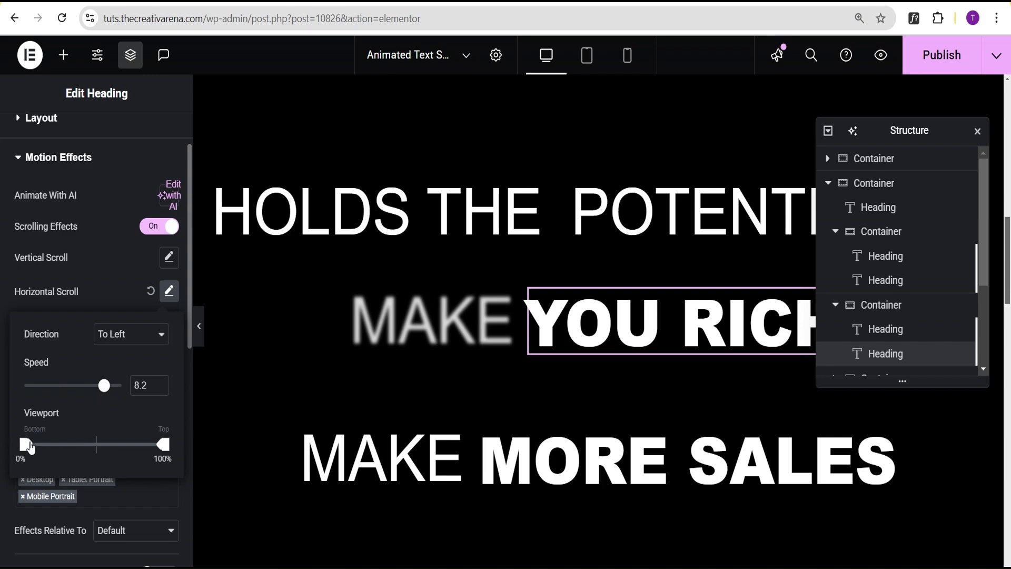
drag(26, 446, 57, 450)
drag(161, 446, 94, 440)
click(105, 260)
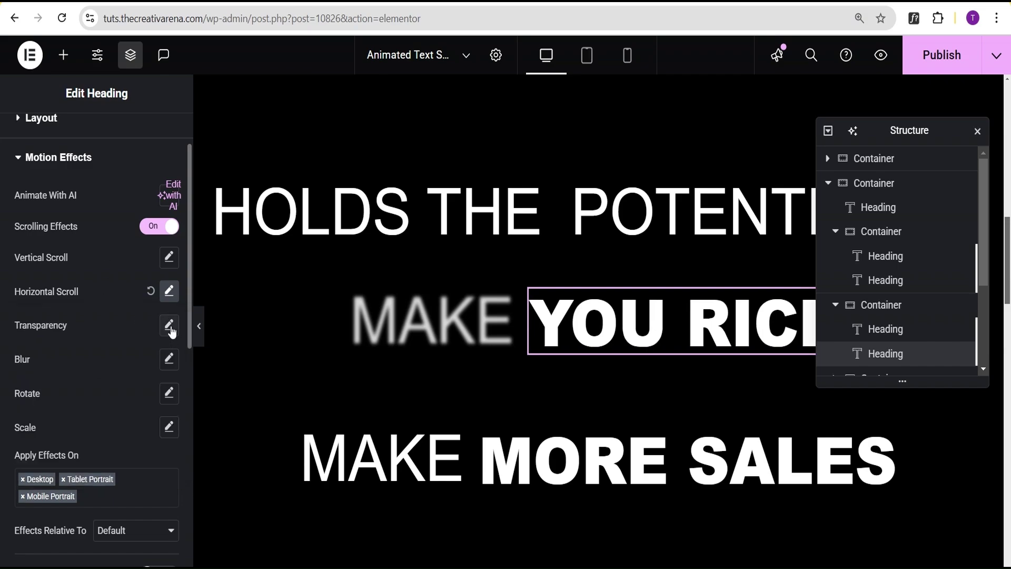
Set the YOU RICH heading's Fade In transparency to span 27%–55% of the viewport
click(169, 326)
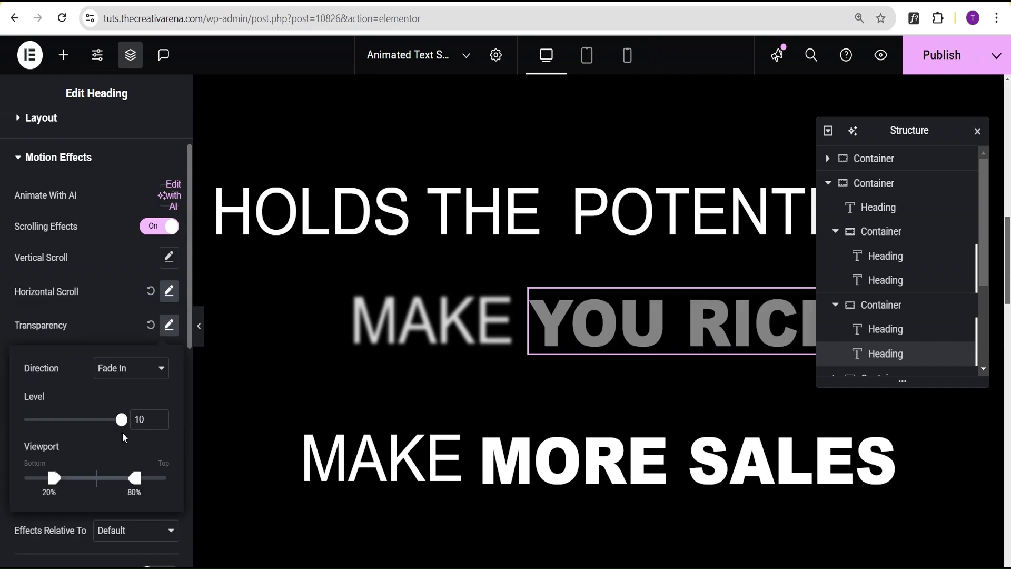
drag(59, 481, 64, 482)
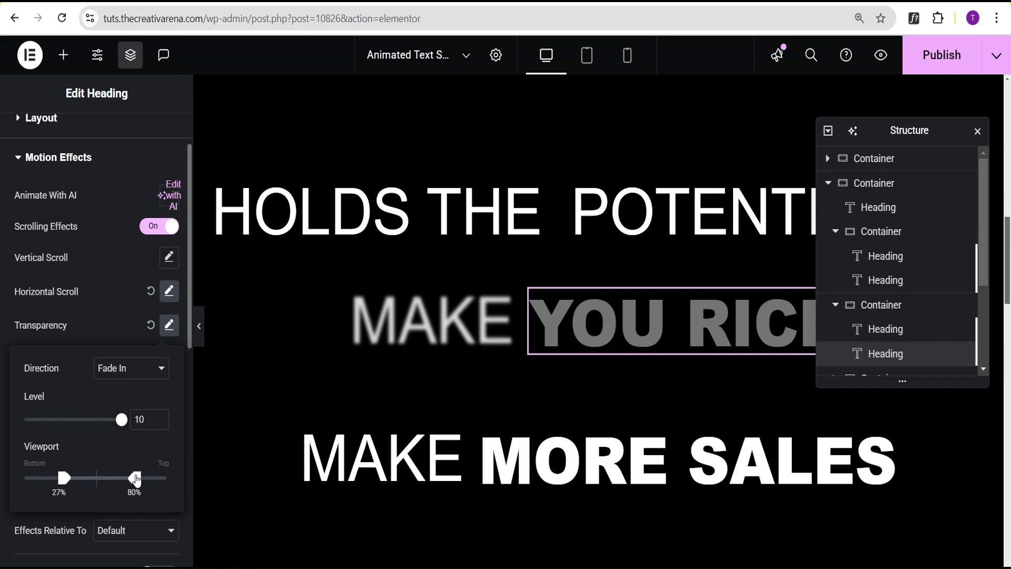
drag(135, 479, 102, 481)
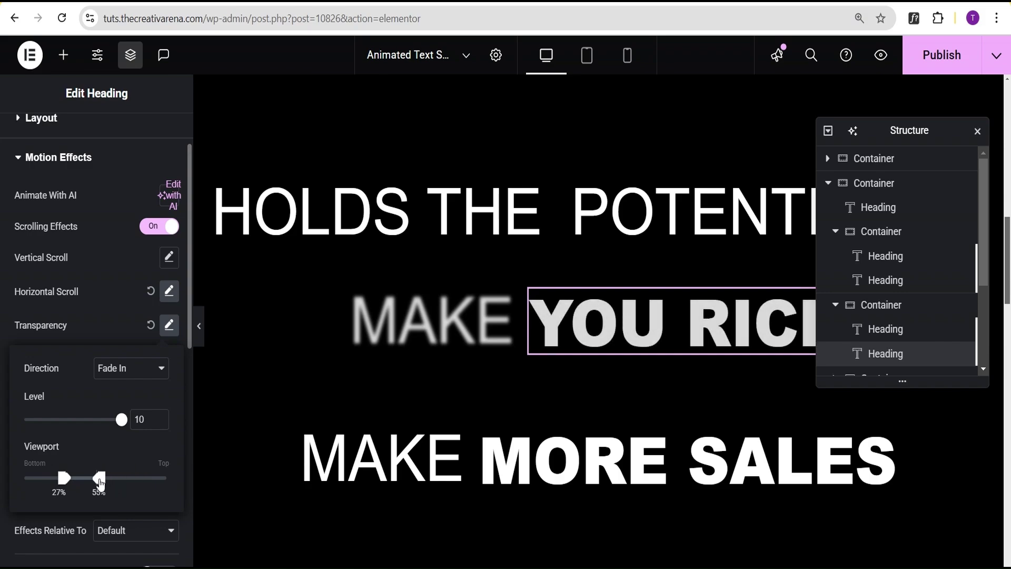
click(104, 309)
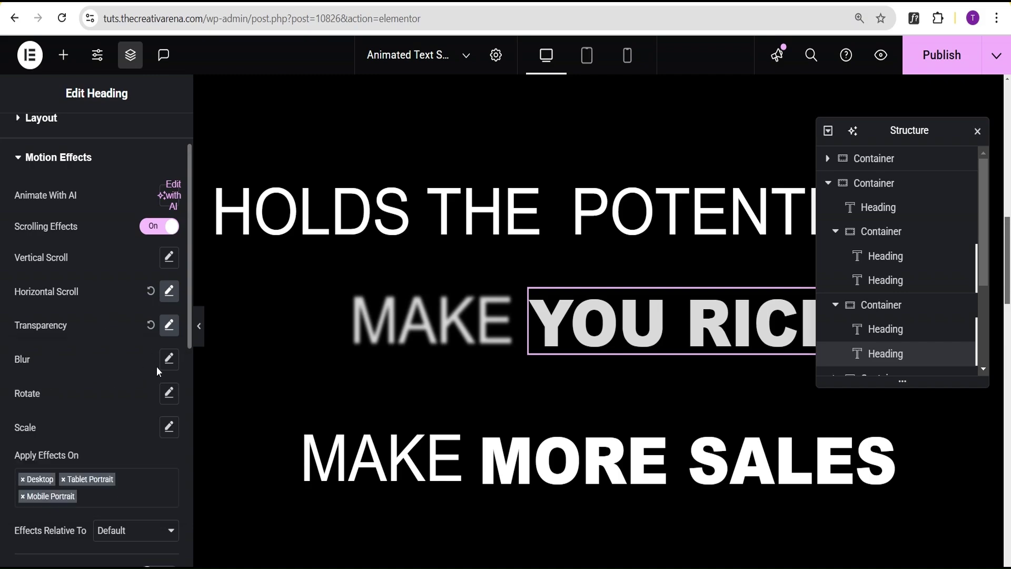
Give the YOU RICH heading a level 15 blur across 27%–55% of the viewport
click(168, 359)
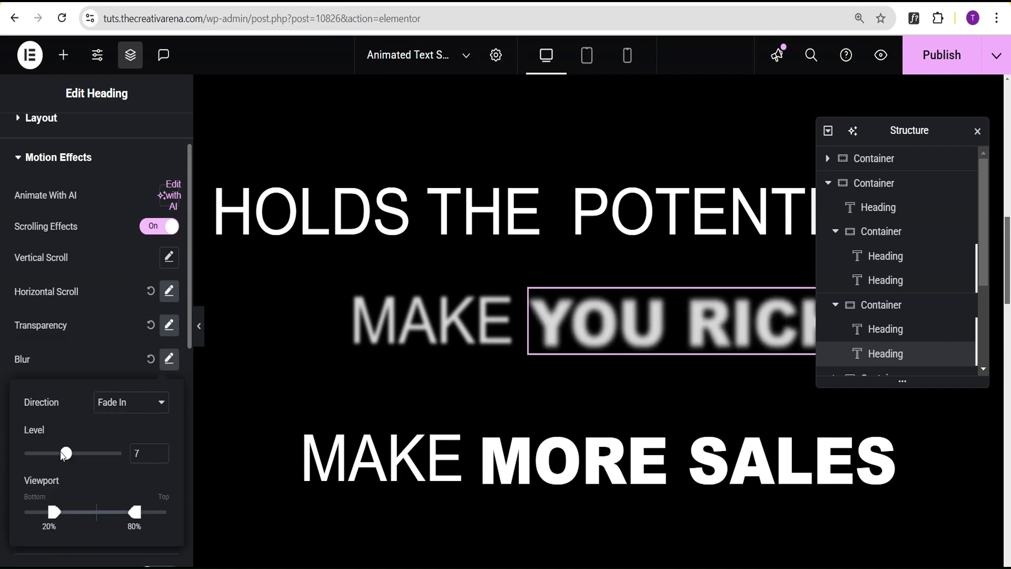
drag(65, 455, 121, 453)
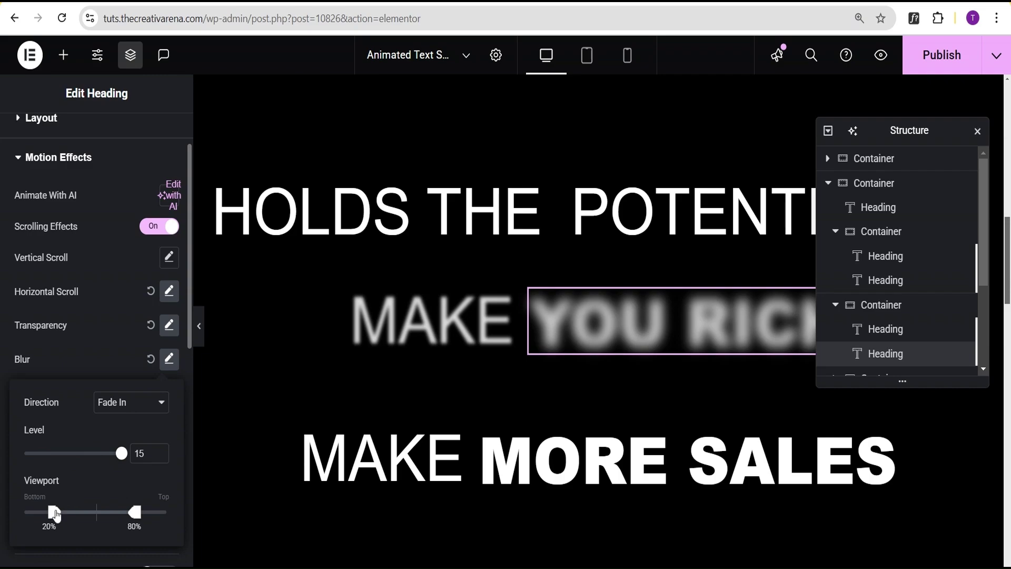
drag(56, 518, 66, 518)
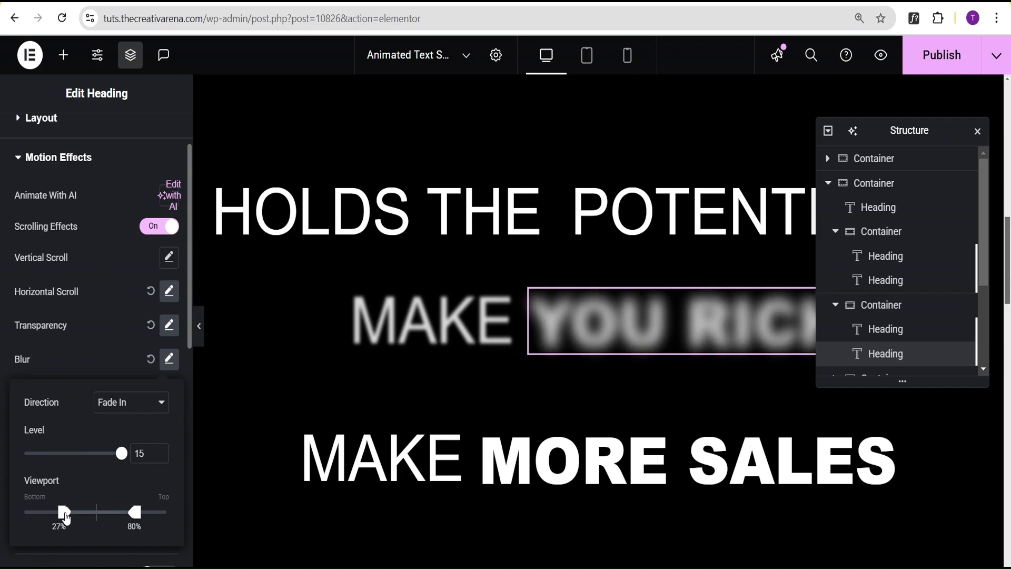
drag(134, 514, 101, 514)
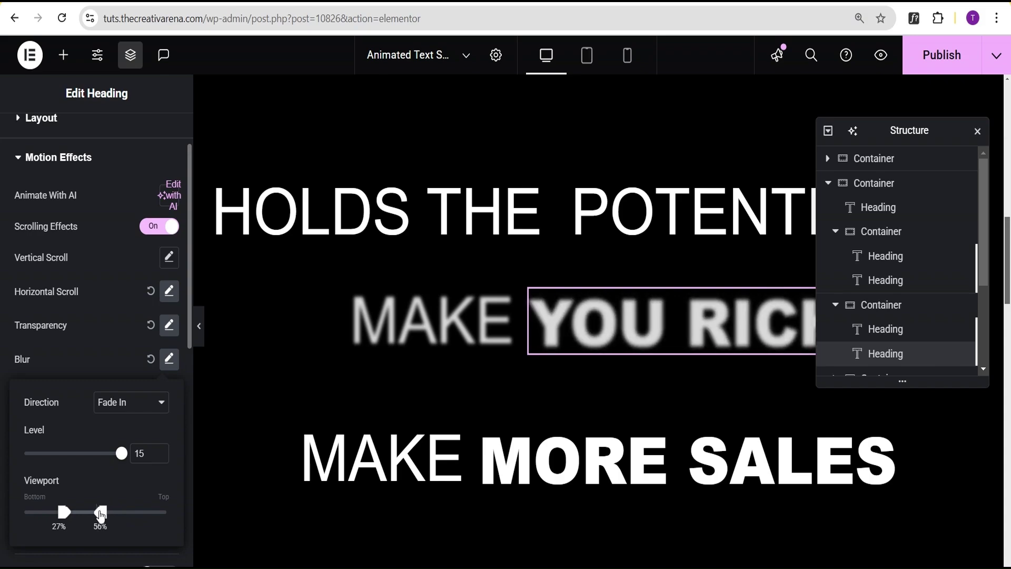
click(105, 330)
Copy the MAKE heading and paste its style onto the MAKE heading of MAKE MORE SALES
scroll(424, 403, down, 1)
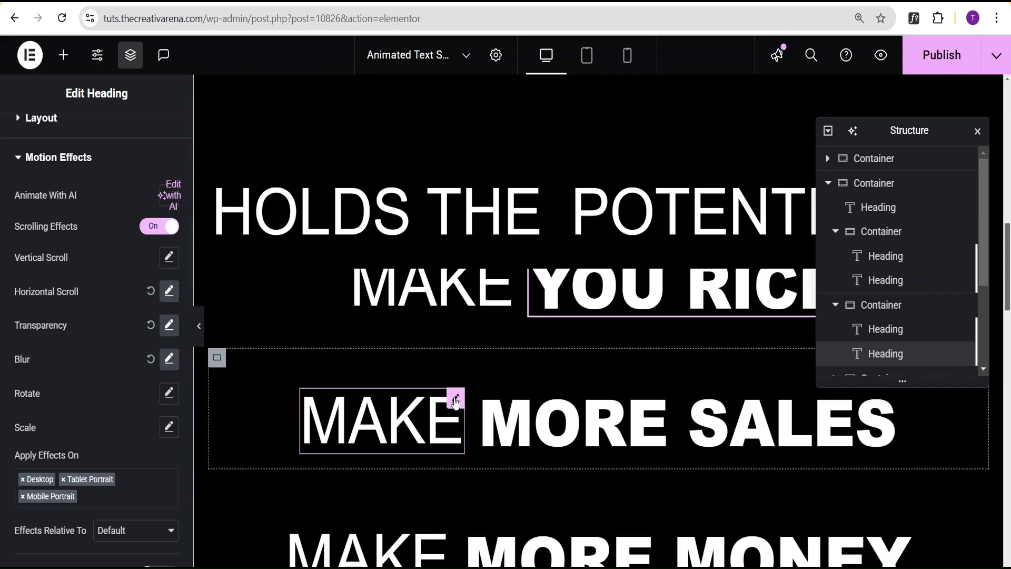
scroll(450, 395, up, 1)
scroll(451, 395, down, 2)
scroll(450, 390, up, 3)
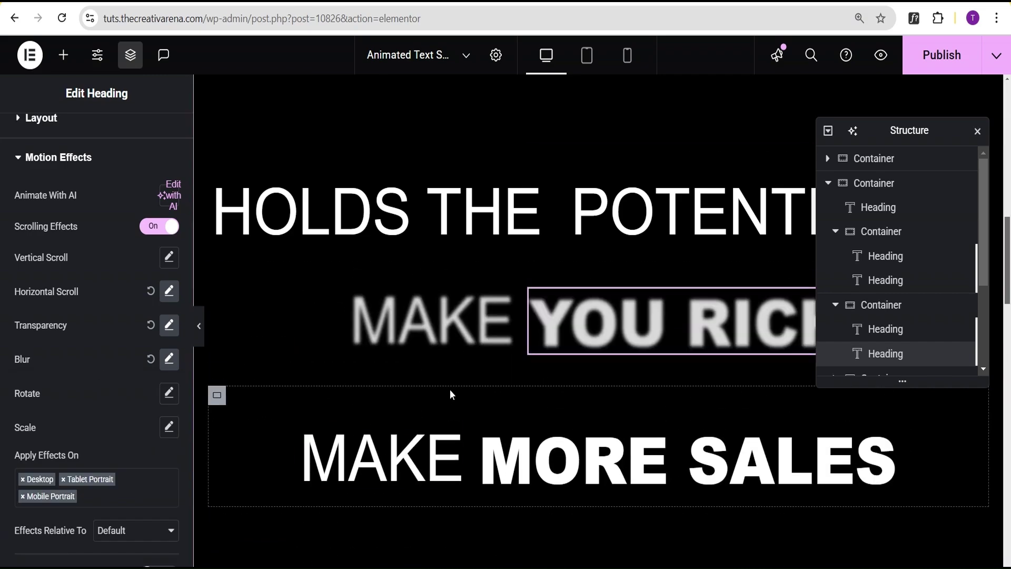
scroll(466, 390, down, 1)
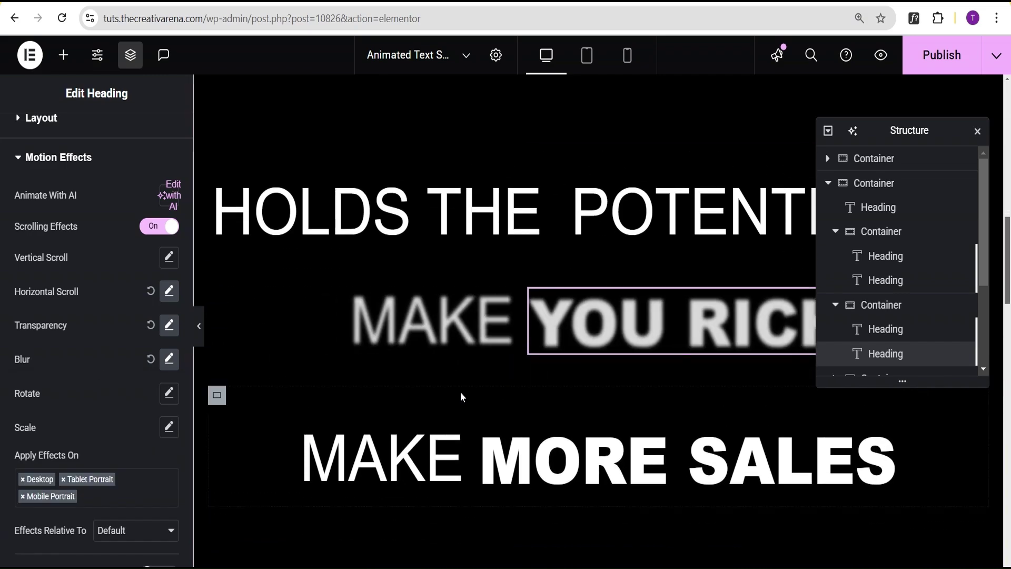
right_click(505, 316)
click(533, 279)
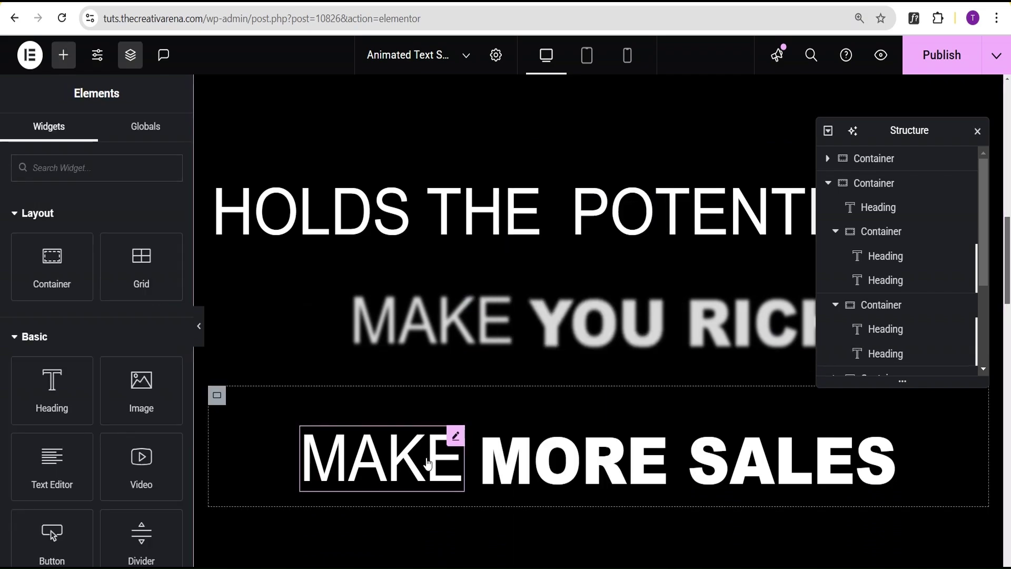
right_click(428, 464)
click(479, 341)
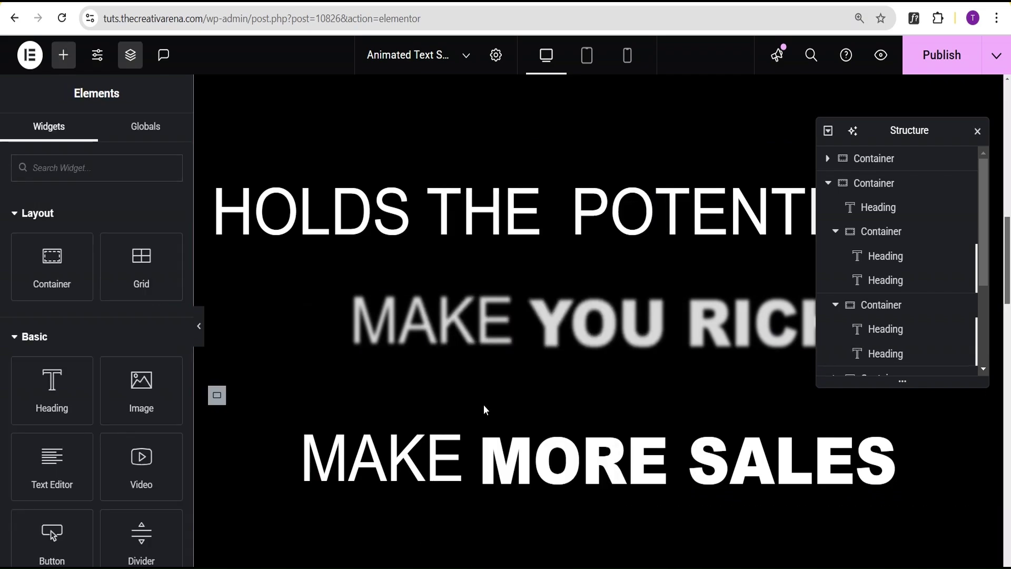
Copy the YOU RICH heading and paste its style onto the MORE SALES heading
right_click(613, 323)
click(647, 298)
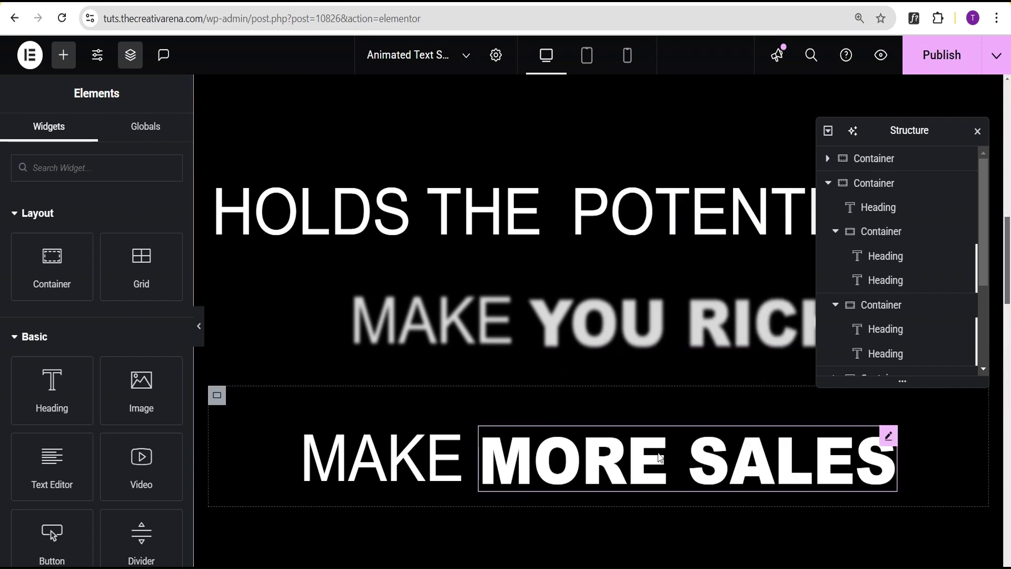
right_click(660, 455)
click(701, 342)
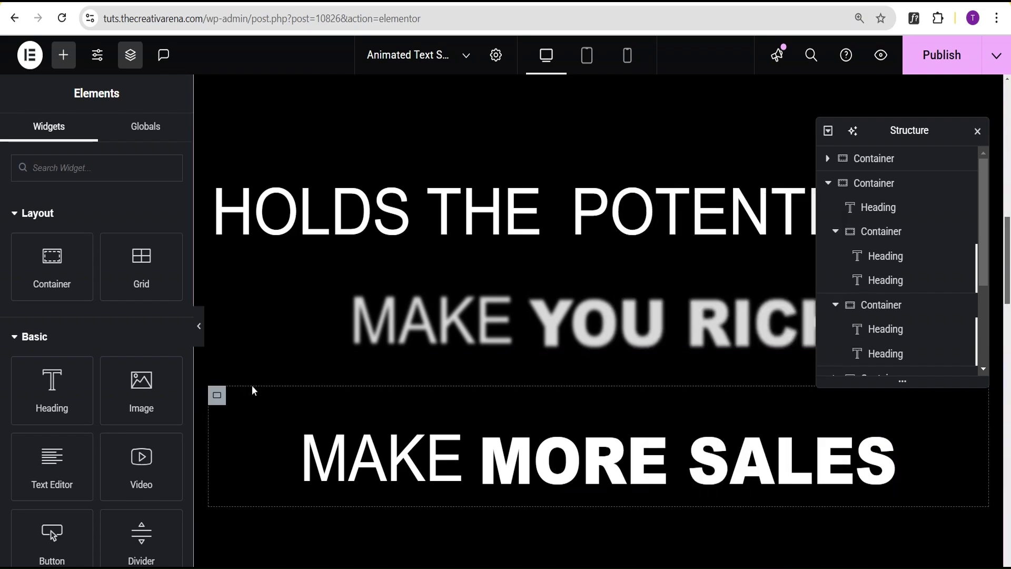
Set the MAKE YOU RICH row container's Z-Index to 2, then select the MAKE MORE SALES row
click(218, 397)
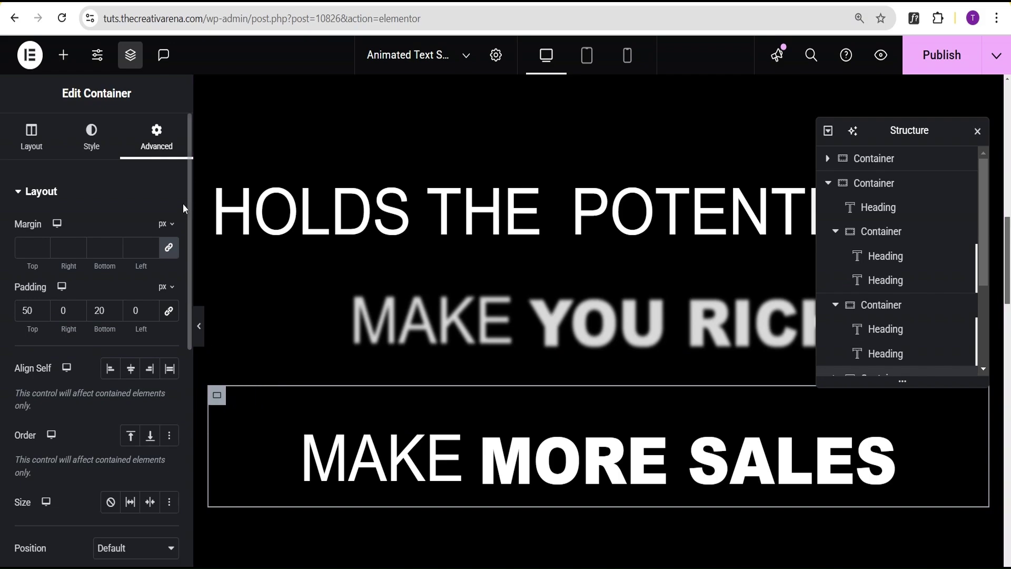
scroll(108, 264, down, 4)
scroll(111, 295, down, 2)
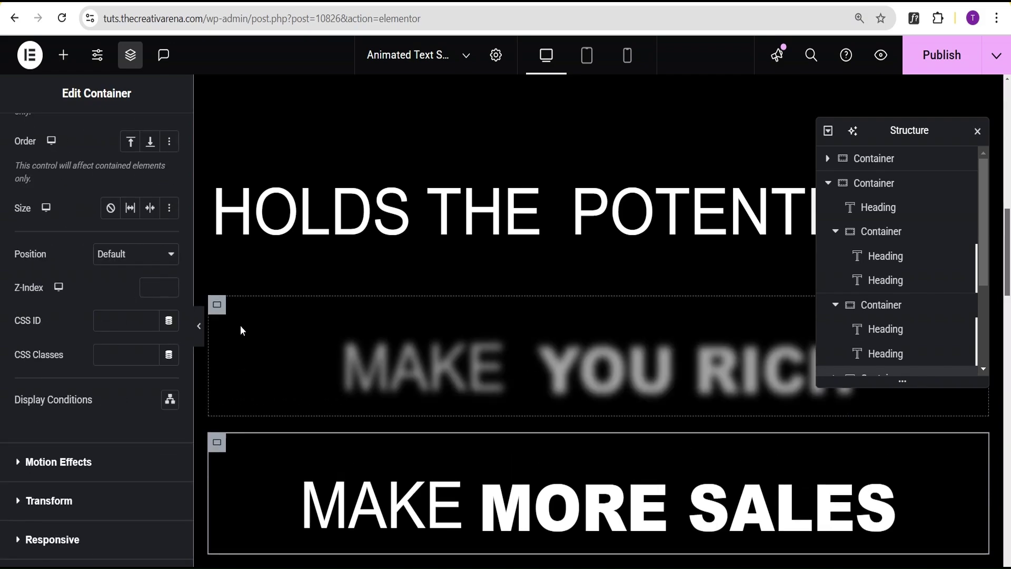
click(217, 335)
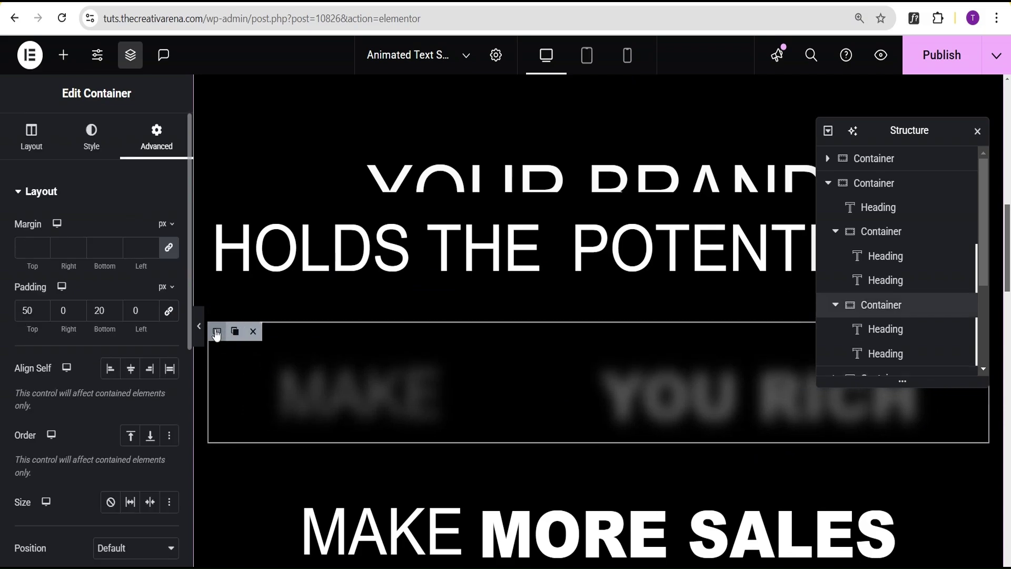
scroll(158, 343, down, 4)
scroll(169, 413, up, 1)
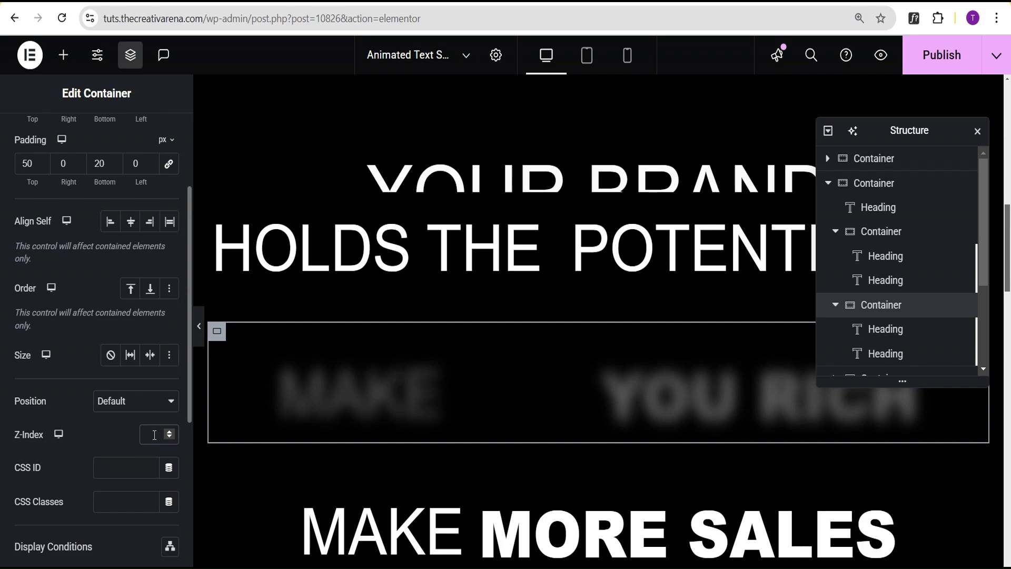
text(2)
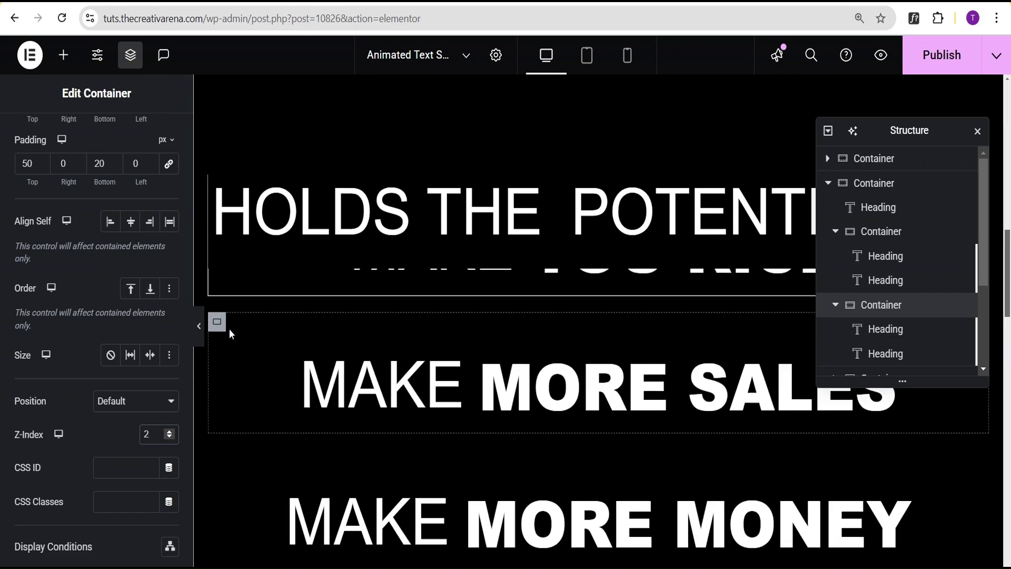
click(216, 322)
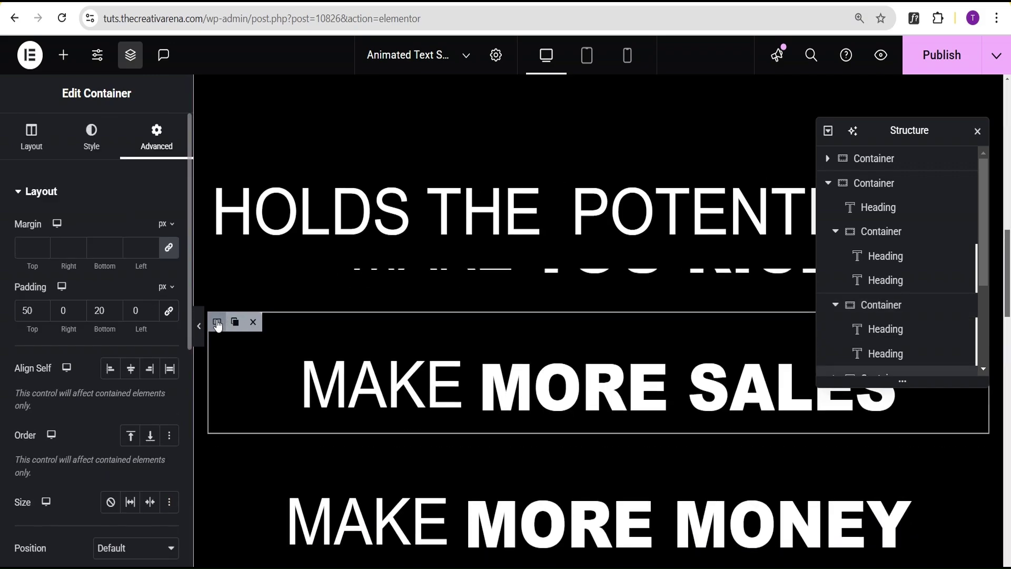
scroll(156, 308, down, 4)
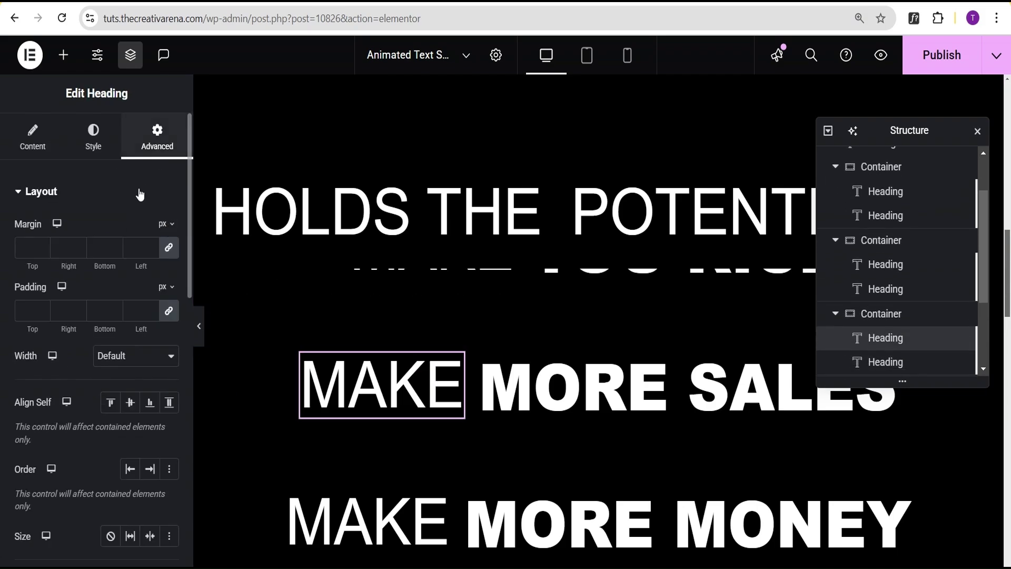
Refresh the selected heading's Scrolling Effects by switching them off and back on
click(139, 193)
click(142, 228)
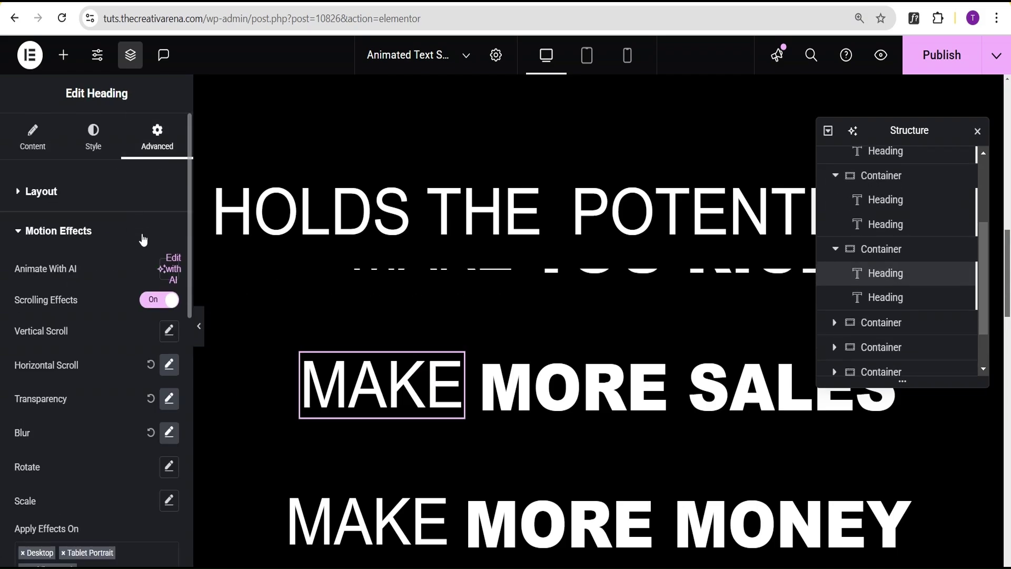
click(156, 305)
click(156, 304)
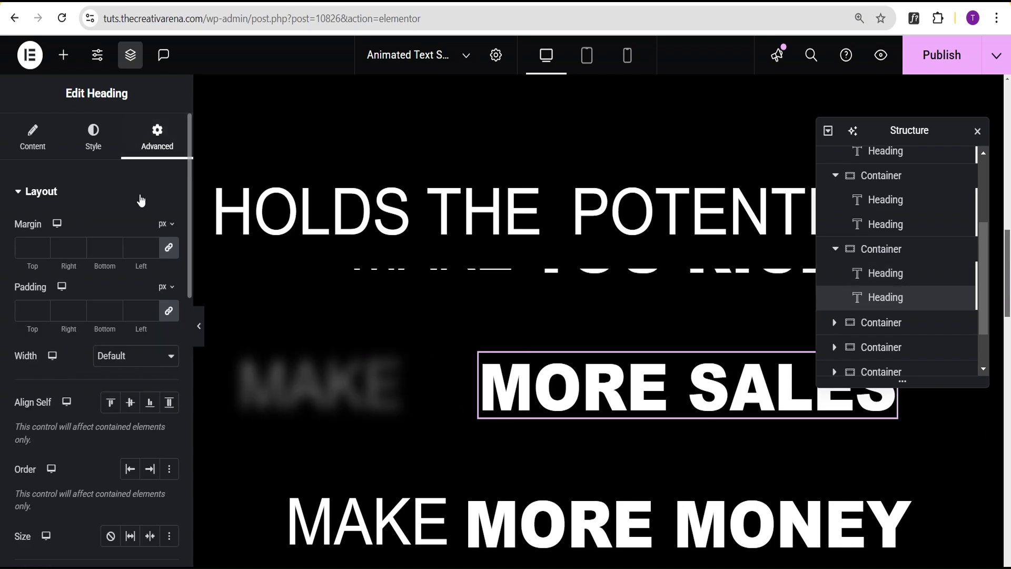
Re-enable the MORE SALES heading's Scrolling Effects and scroll the canvas to test them
scroll(125, 314, down, 10)
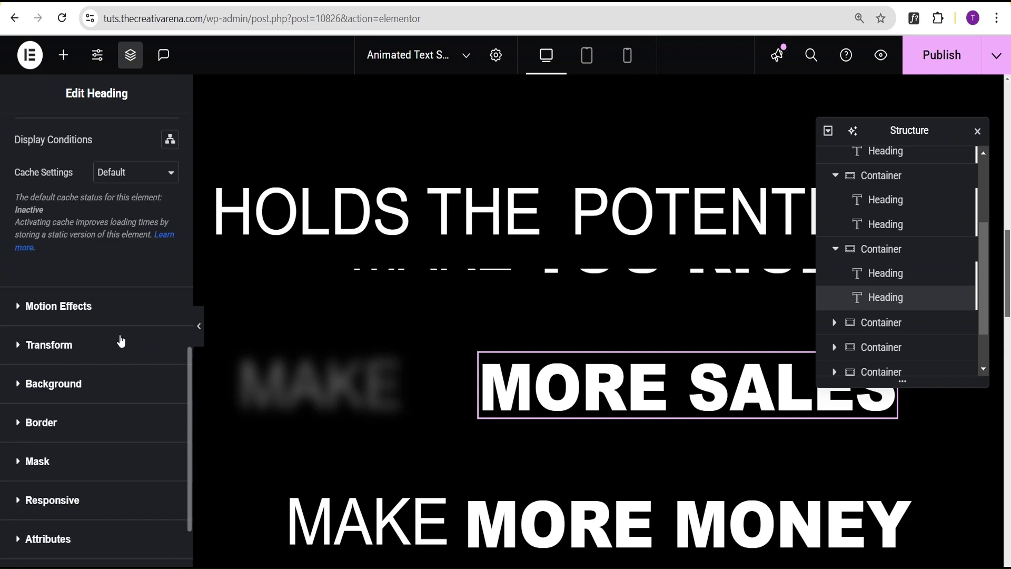
click(124, 305)
click(156, 303)
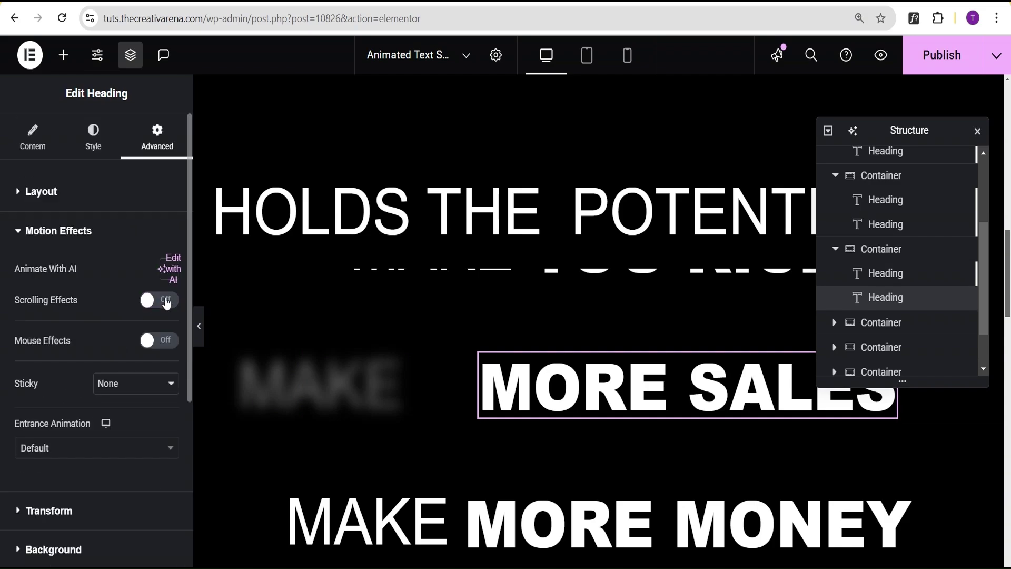
click(155, 303)
scroll(524, 364, down, 3)
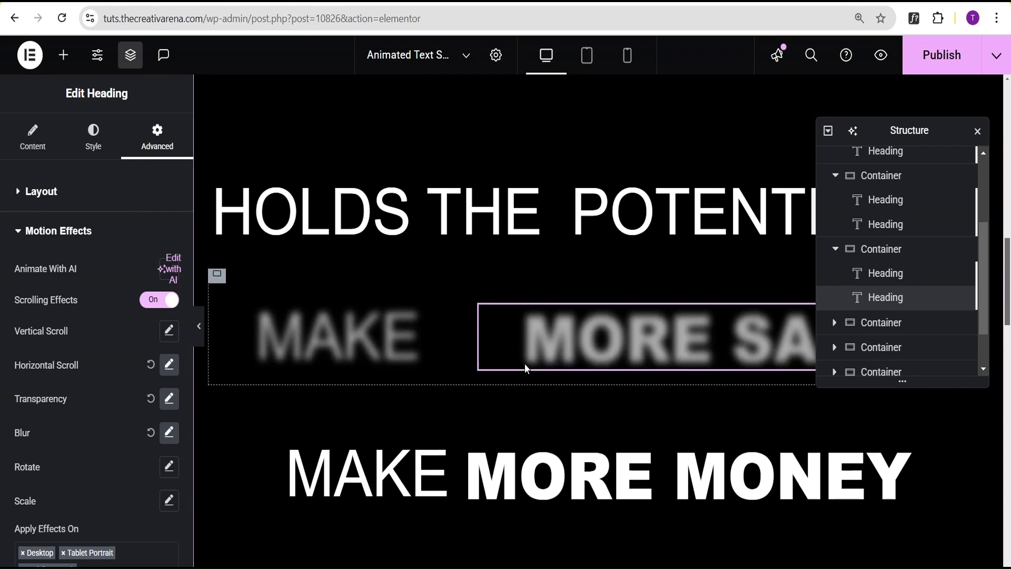
scroll(527, 343, up, 4)
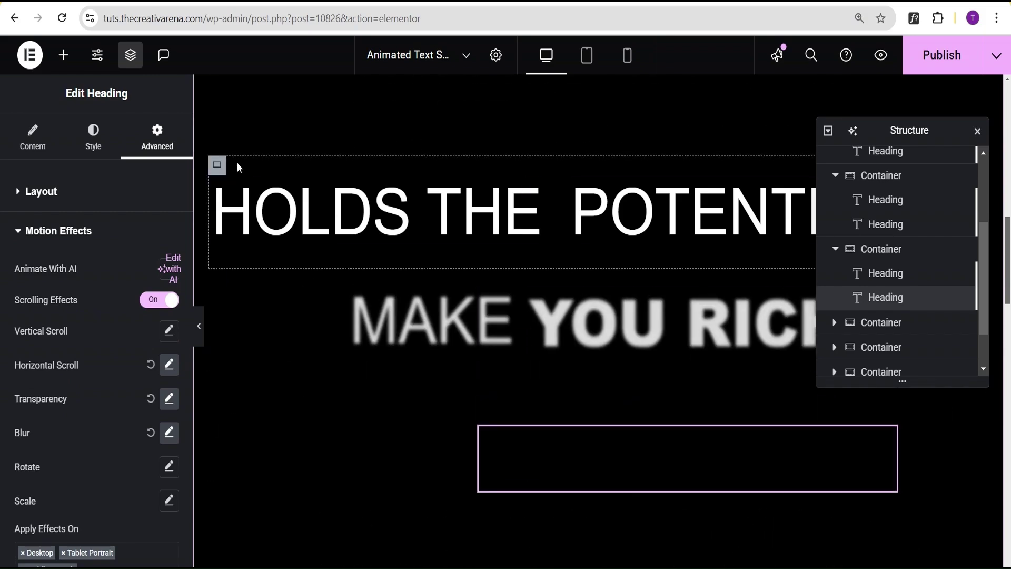
scroll(485, 279, down, 2)
scroll(488, 293, down, 3)
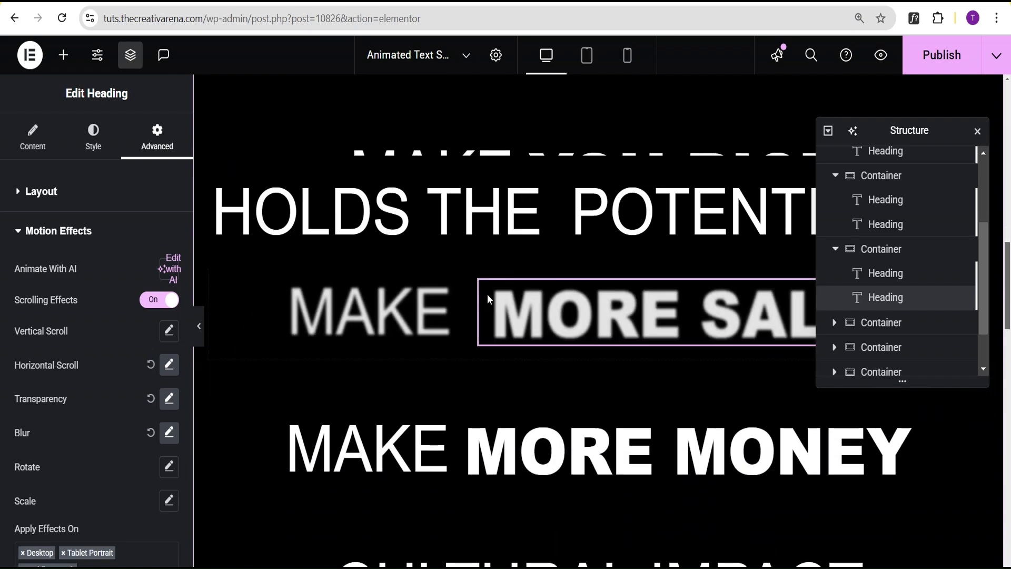
scroll(488, 294, up, 4)
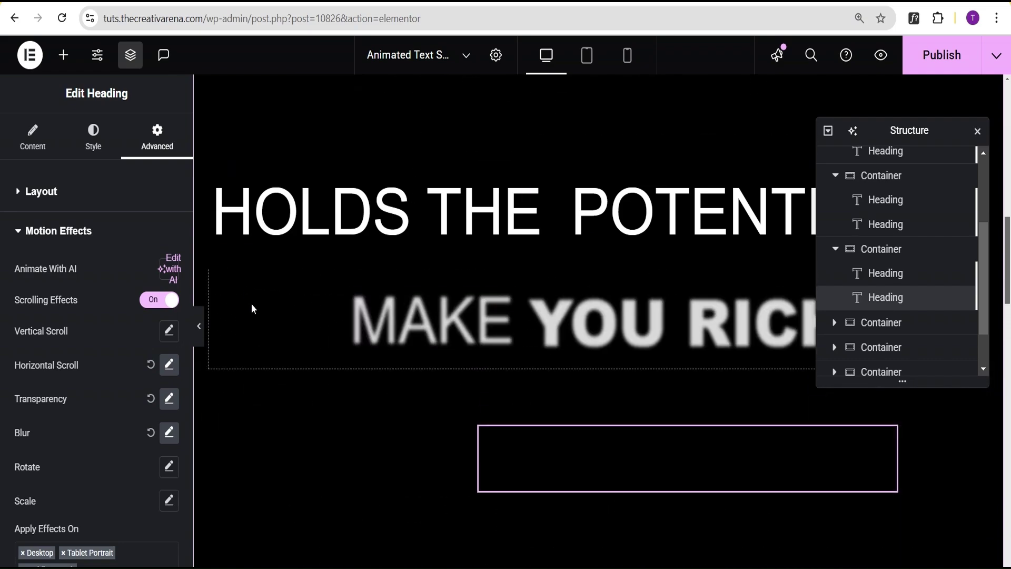
scroll(369, 360, up, 1)
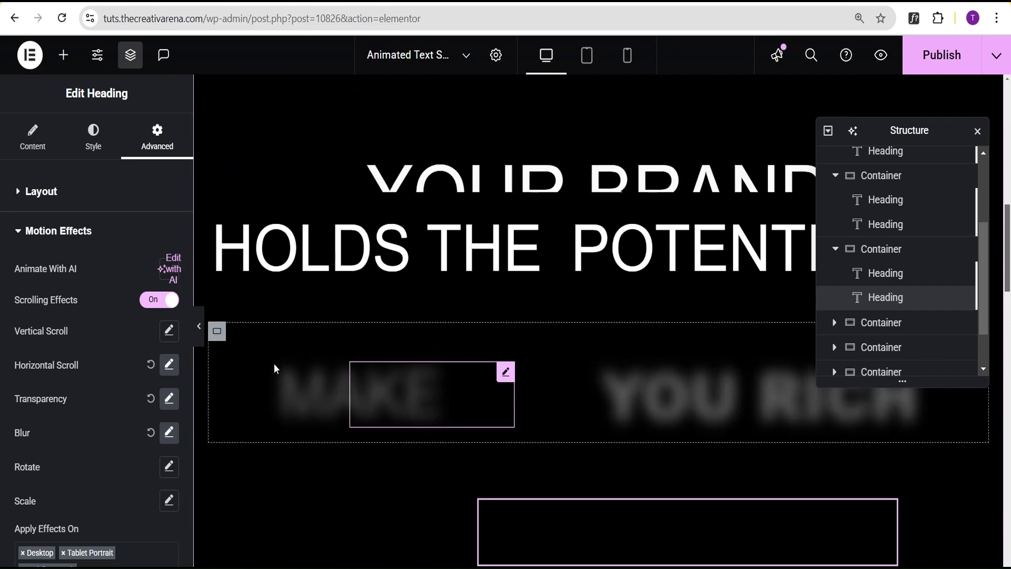
Make the MAKE YOU RICH row sticky to the top with offset 100, staying in its column, then hide the panel
click(217, 332)
scroll(131, 324, down, 6)
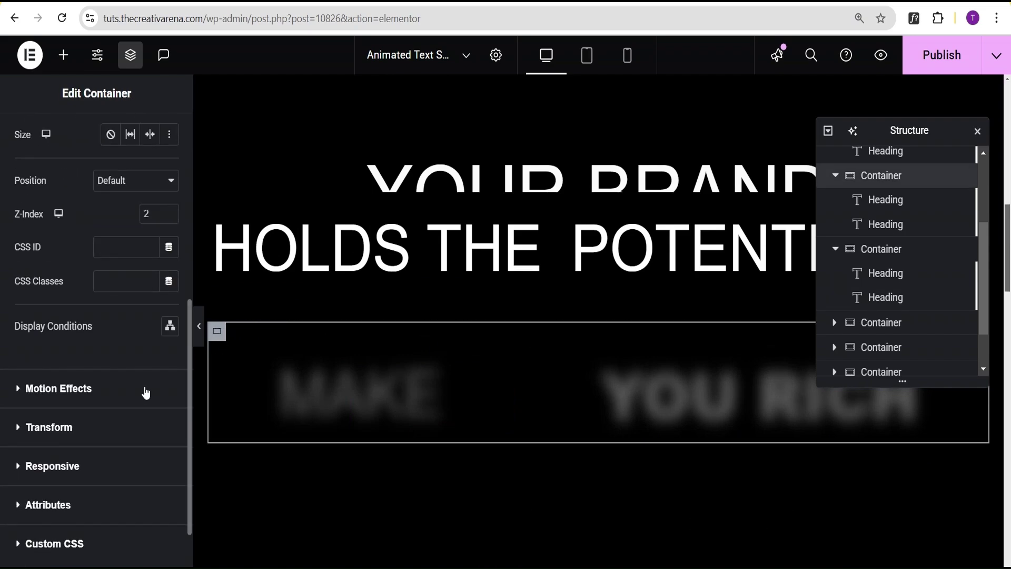
click(143, 392)
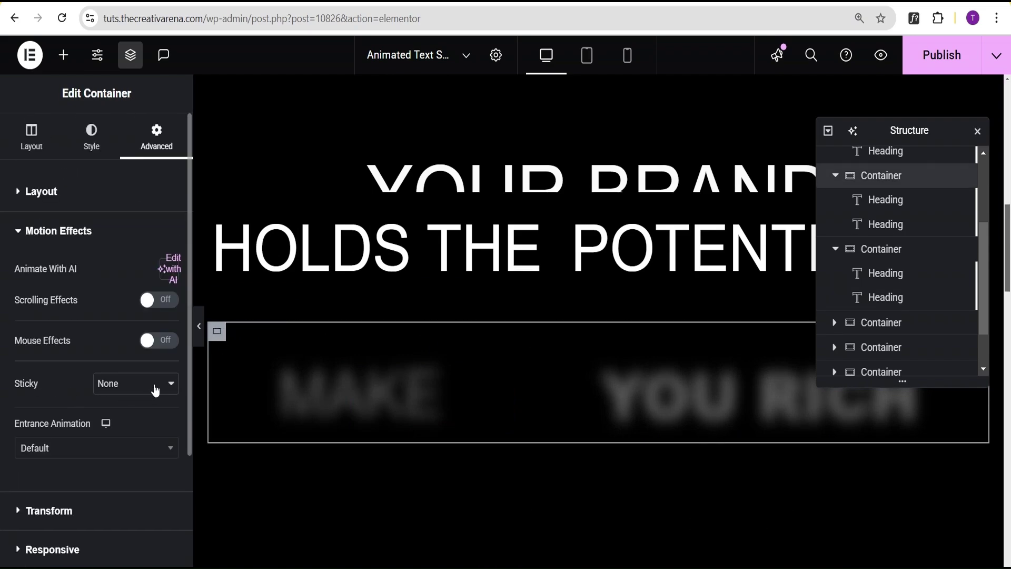
click(126, 384)
click(127, 419)
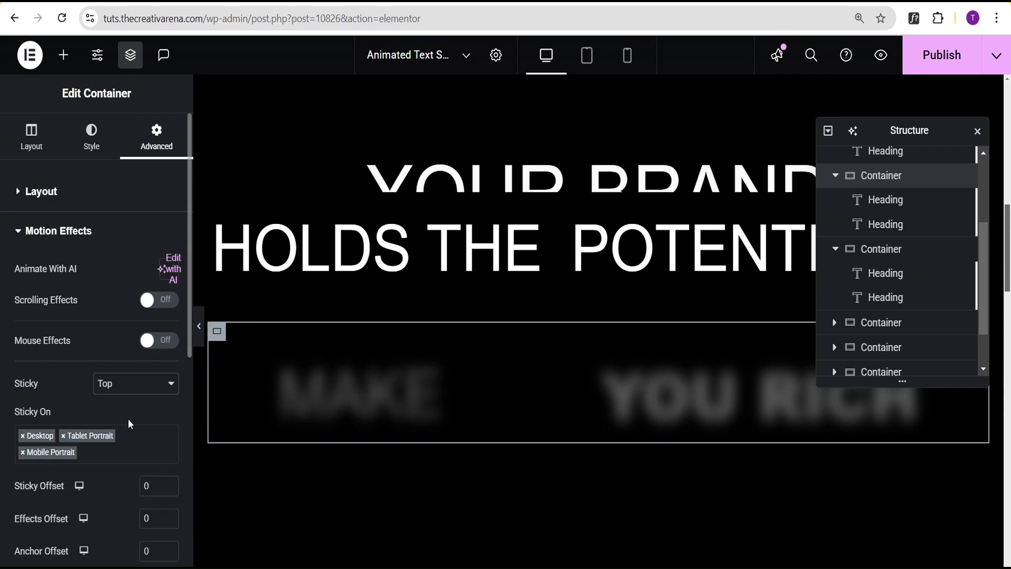
scroll(128, 418, down, 1)
scroll(129, 418, down, 1)
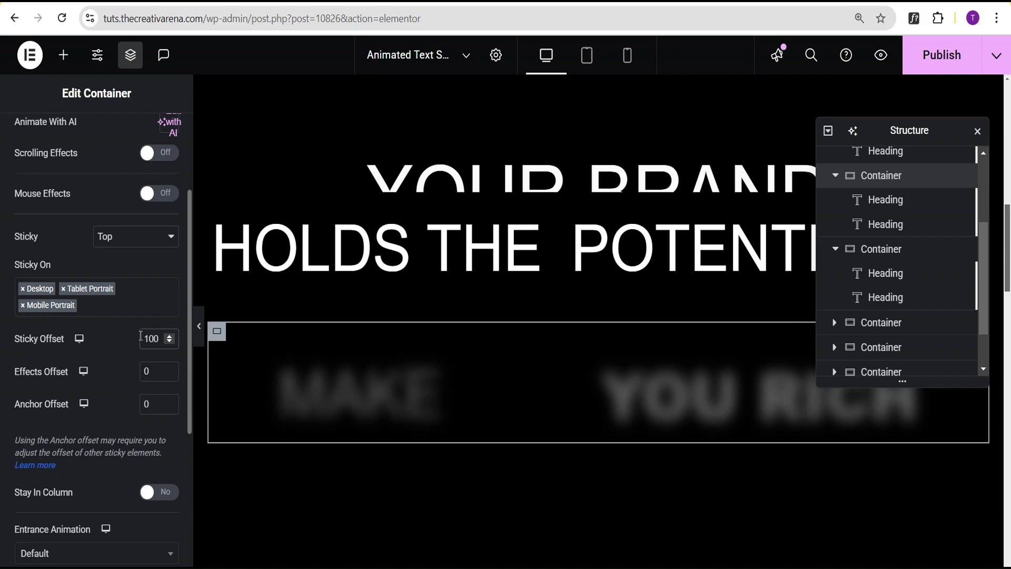
click(166, 495)
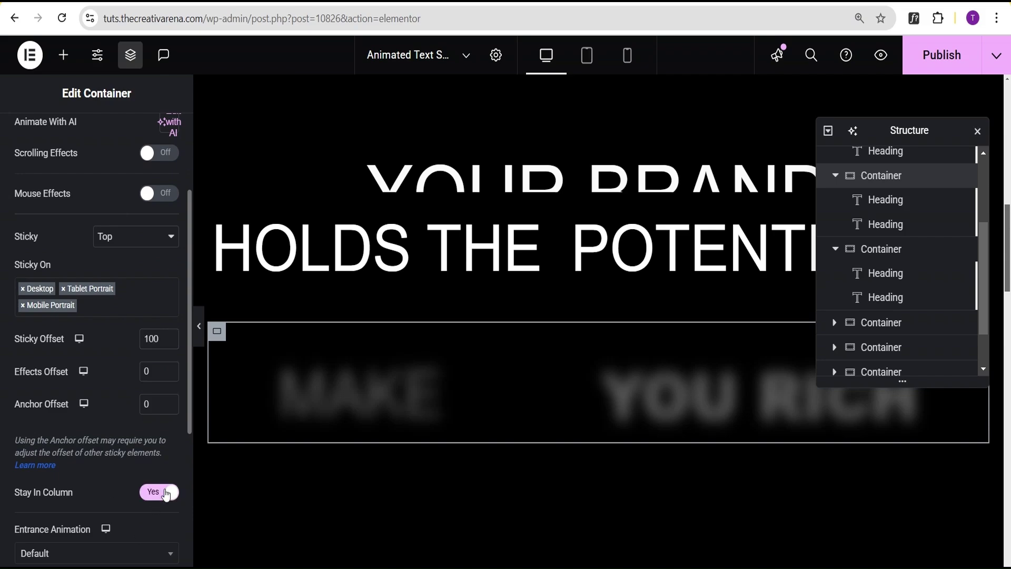
click(201, 327)
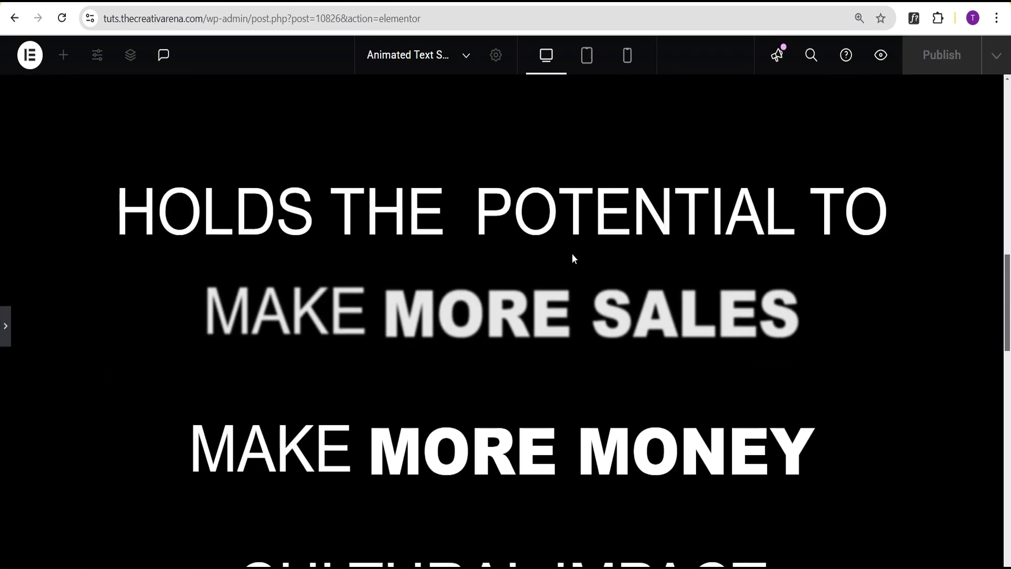
Make the MAKE MORE MONEY row sticky at the top with a 100 px offset, staying in its column, and set z-index 4
click(4, 332)
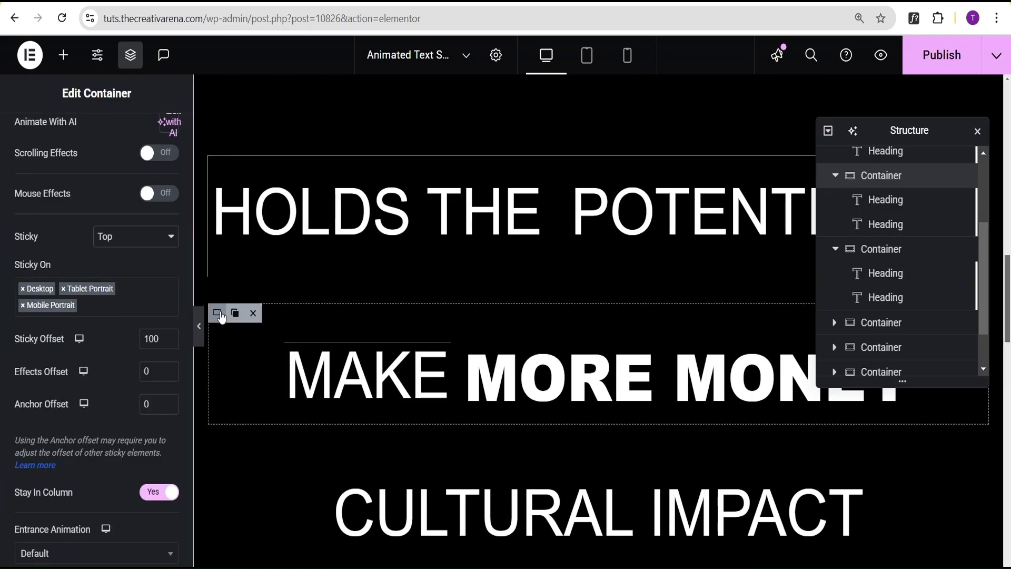
click(217, 313)
scroll(166, 290, down, 8)
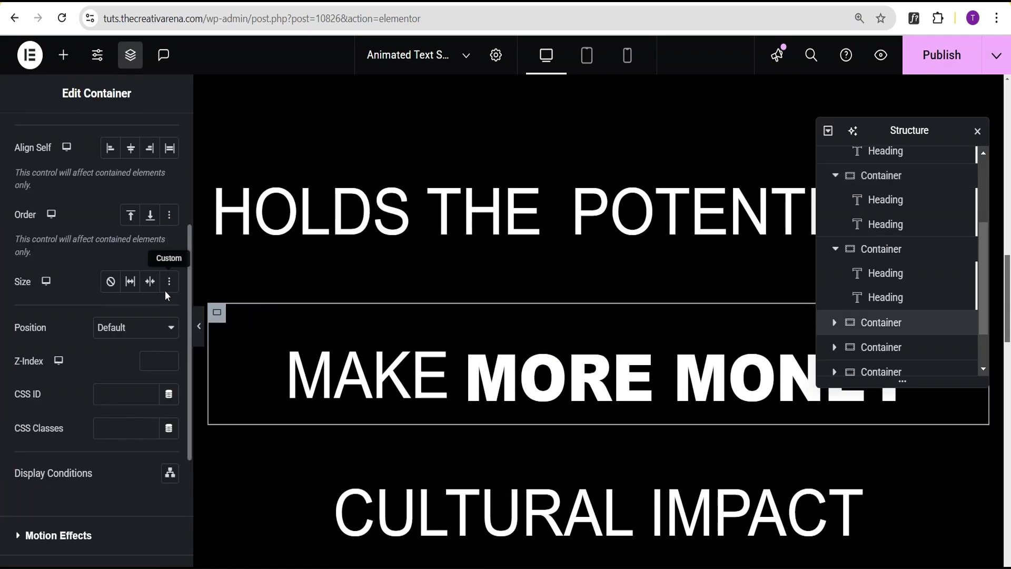
click(140, 327)
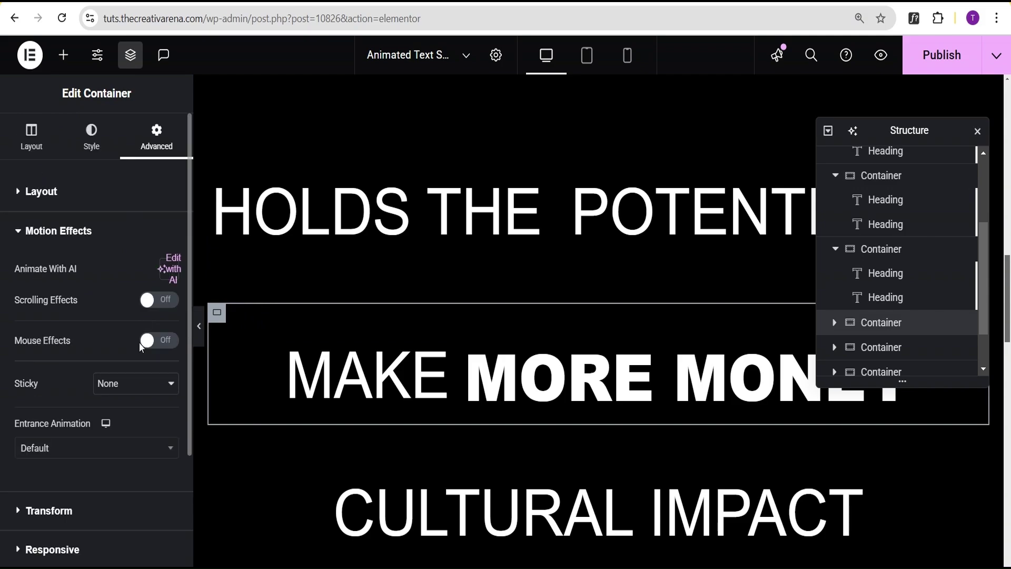
click(132, 383)
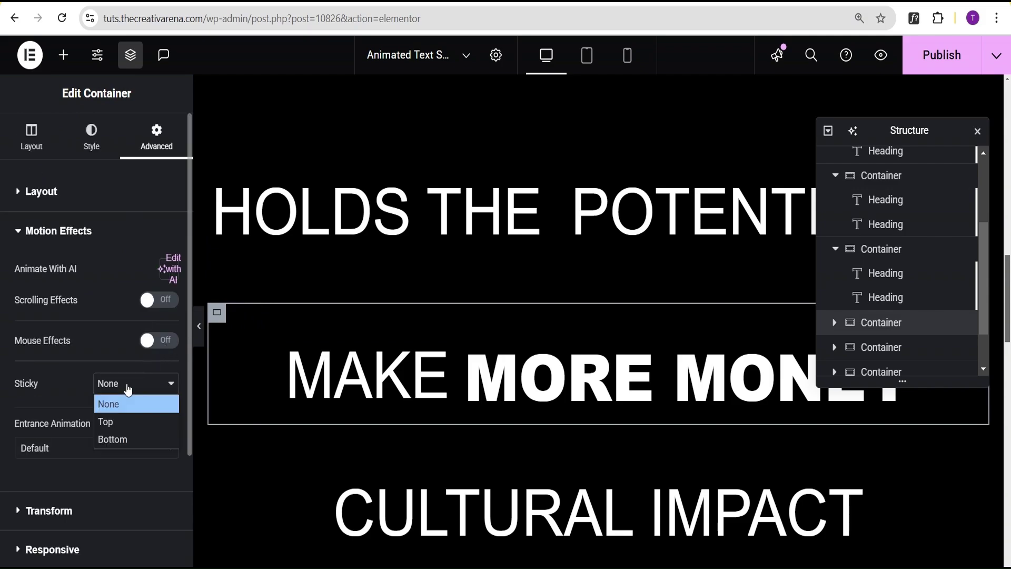
click(129, 422)
scroll(137, 408, down, 3)
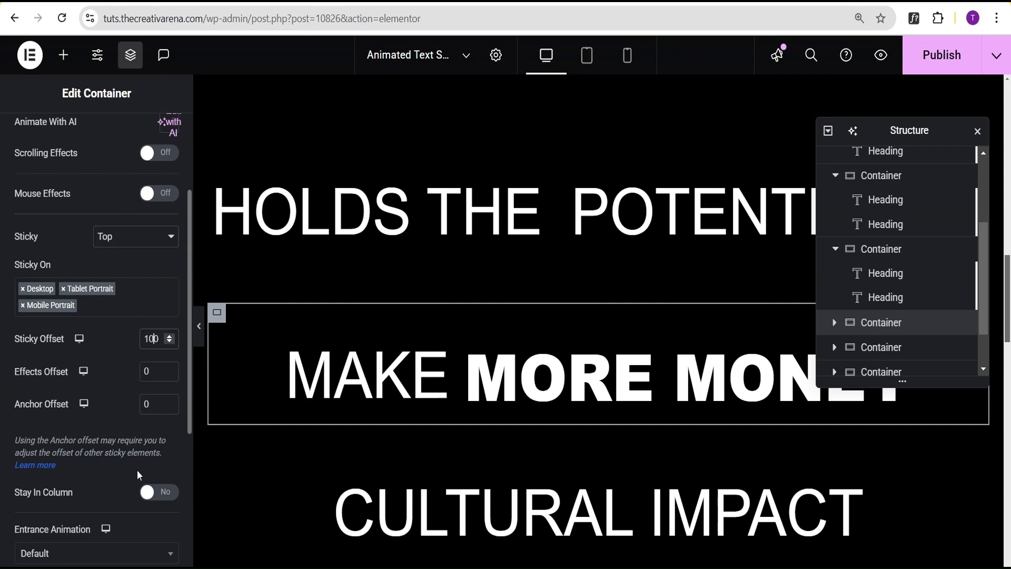
click(166, 495)
scroll(161, 431, up, 3)
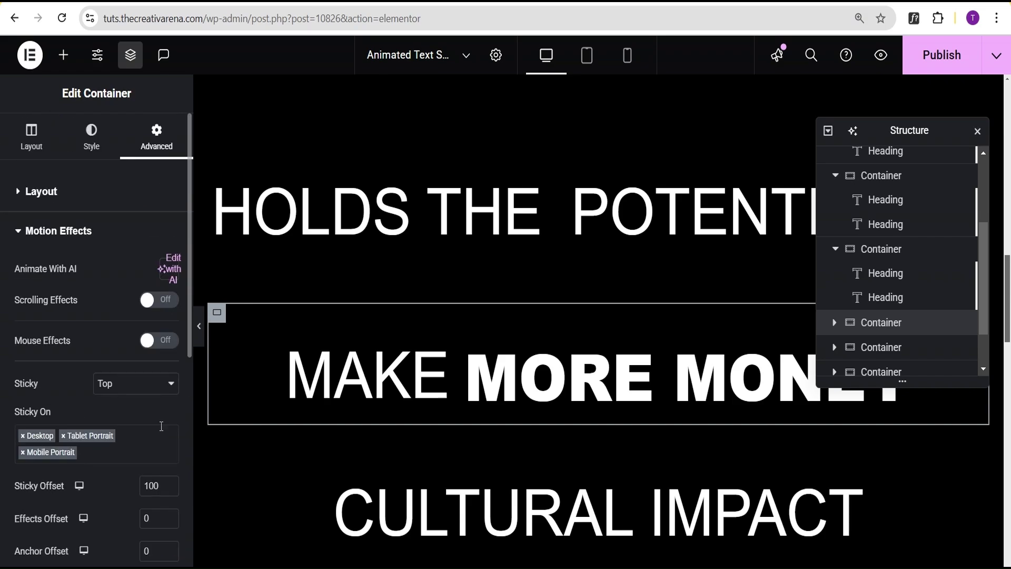
click(130, 197)
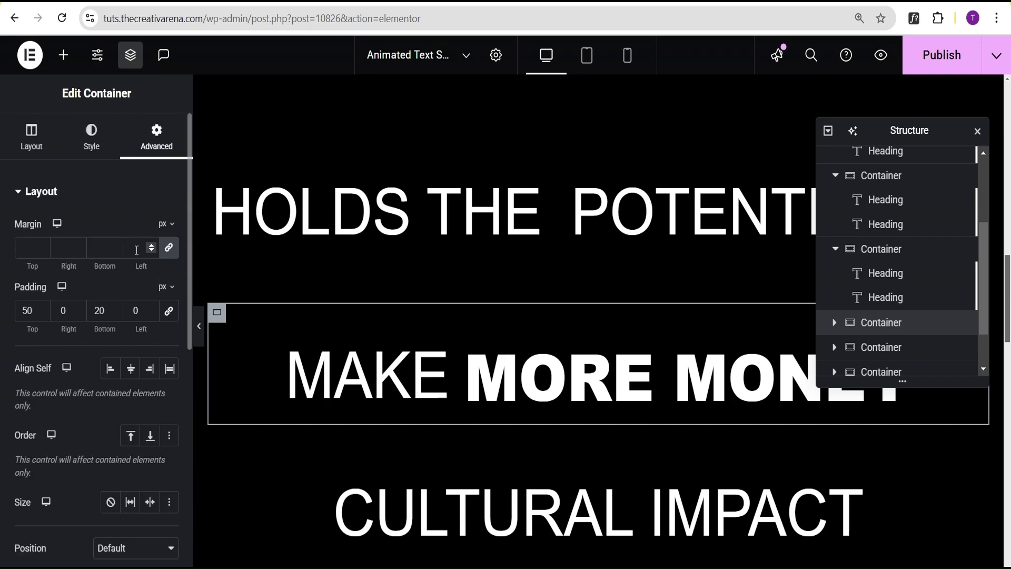
scroll(140, 422, down, 3)
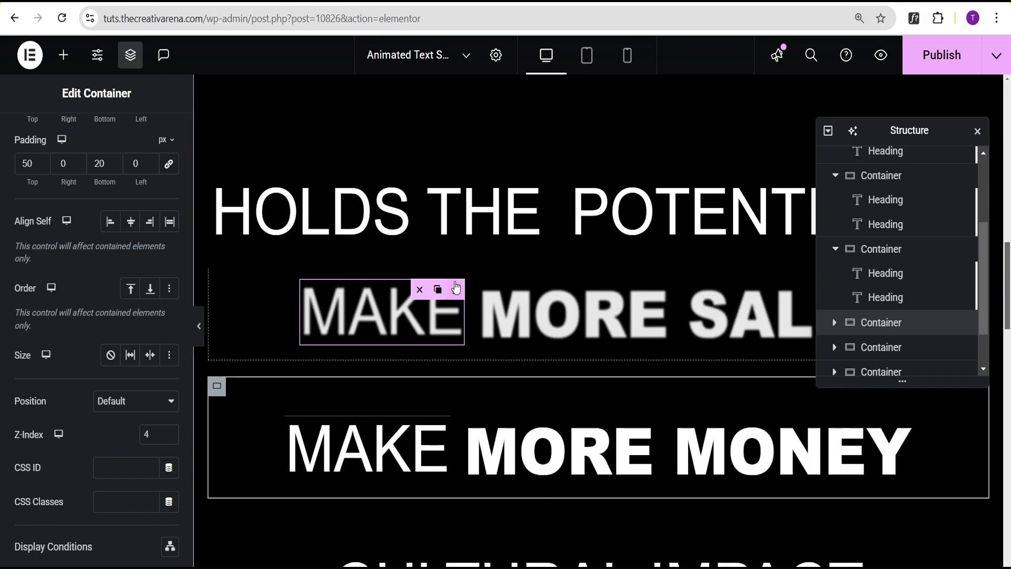
Copy the upper MAKE heading's style and paste it onto the lower MAKE heading
right_click(456, 288)
click(467, 279)
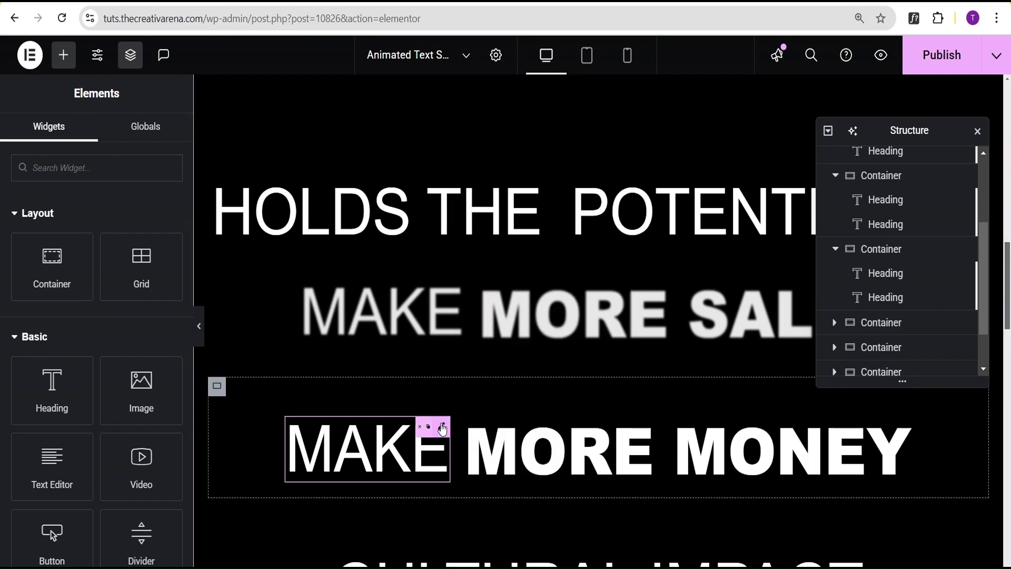
right_click(443, 448)
click(485, 341)
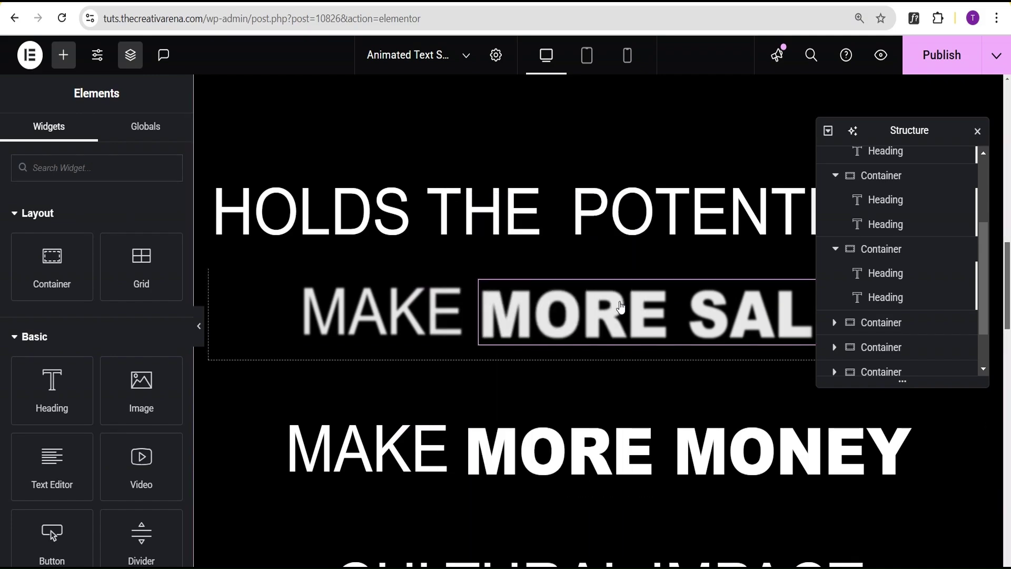
Copy the MORE SALES heading's style and paste it onto the MORE MONEY heading
right_click(622, 308)
click(639, 280)
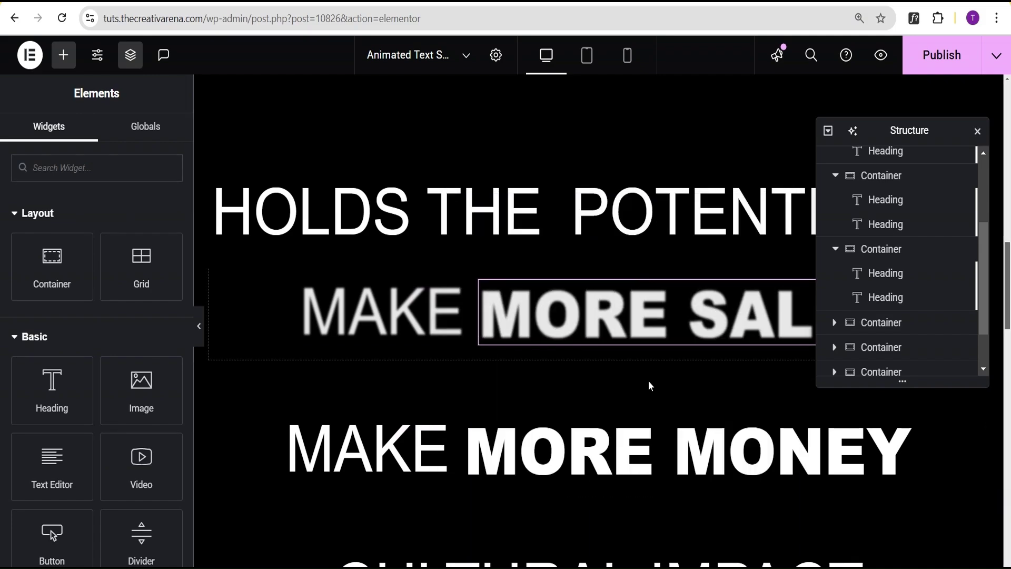
right_click(659, 441)
click(697, 341)
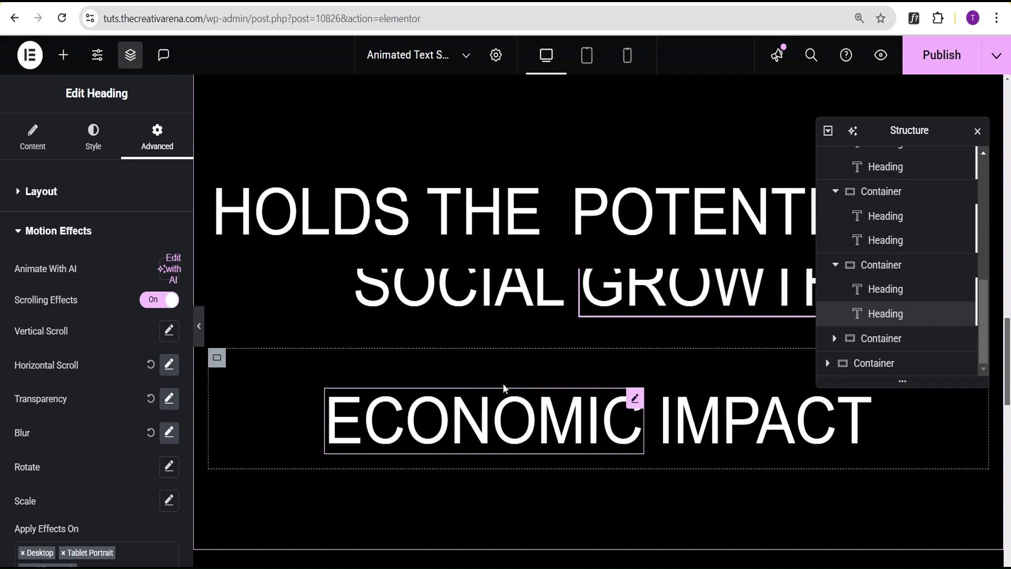
Open the ECONOMIC IMPACT row's Advanced settings and edit its z-index
mouse_move(220, 362)
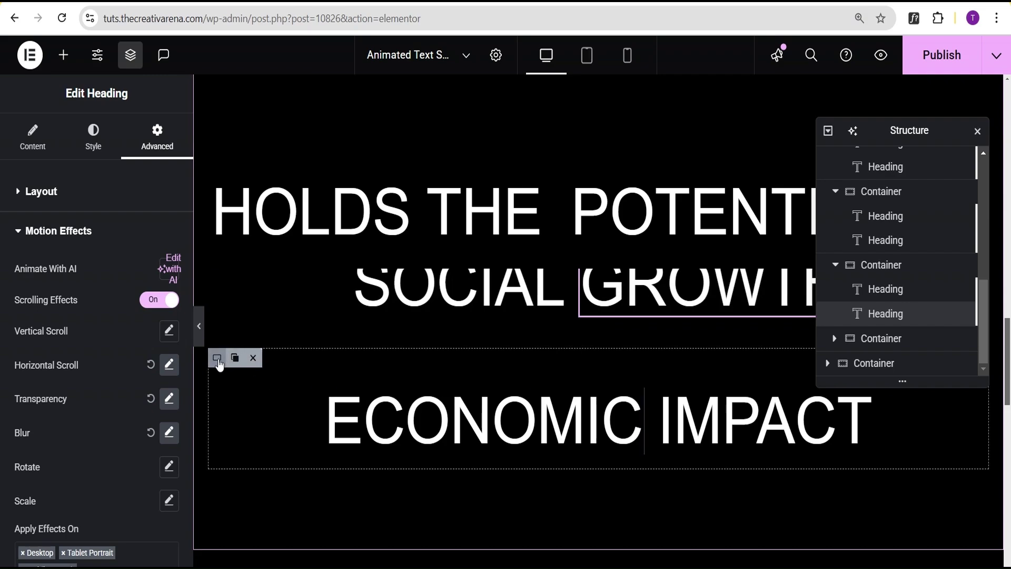
click(217, 359)
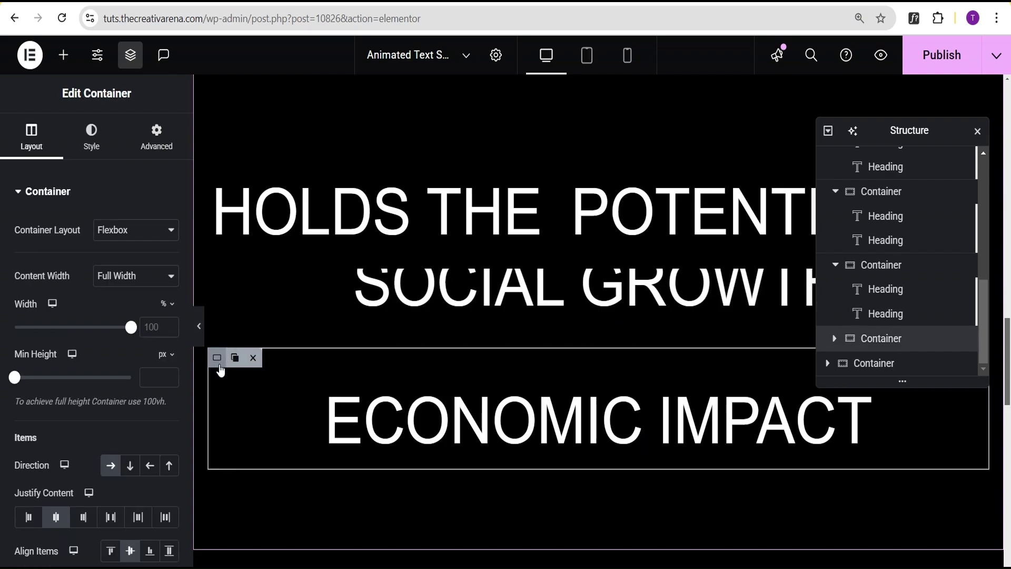
click(161, 153)
scroll(157, 264, down, 5)
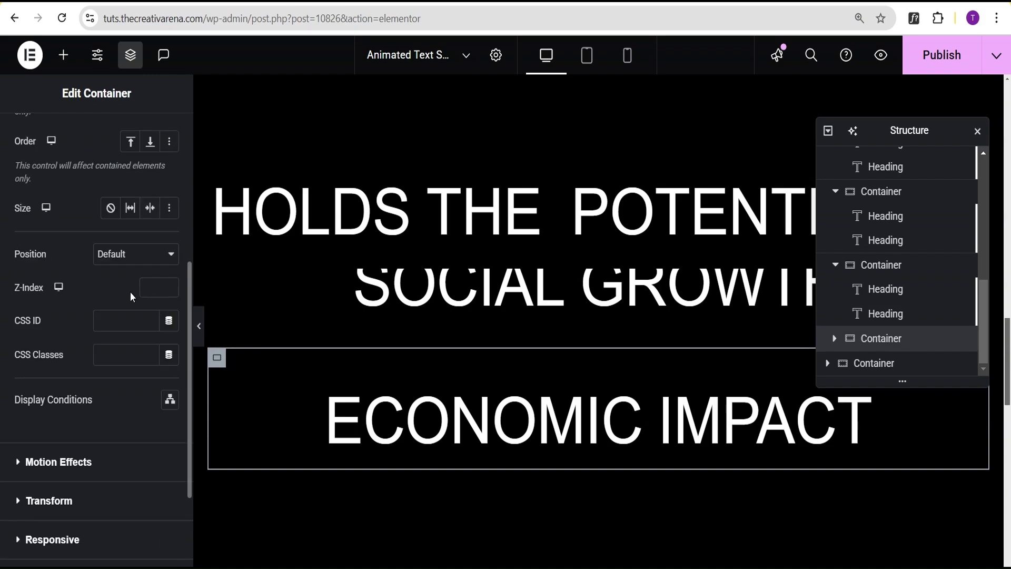
click(155, 286)
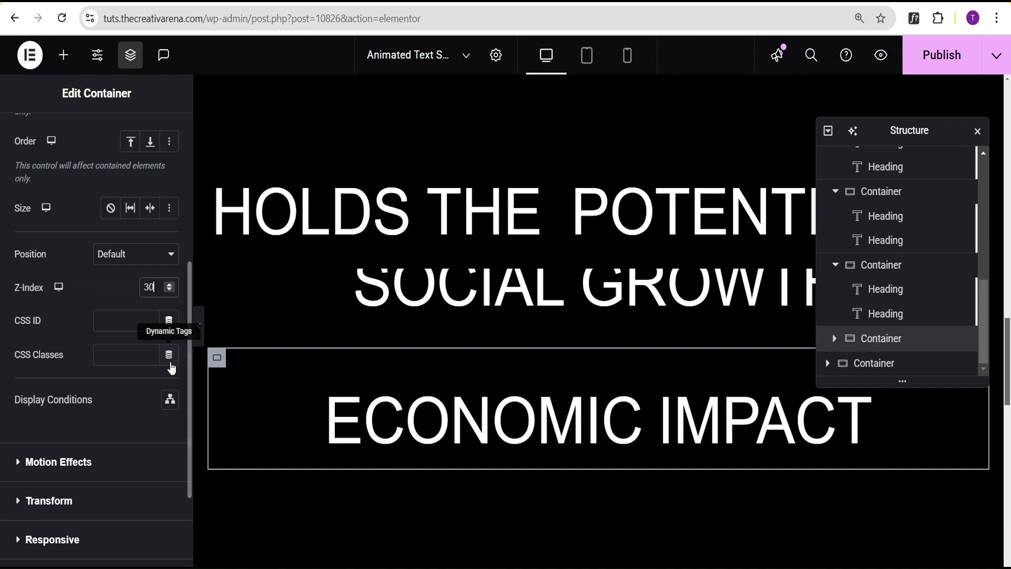
Set the ECONOMIC IMPACT row to stick to the top at a 100 offset, with Stay In Column on
scroll(105, 401, down, 2)
click(117, 393)
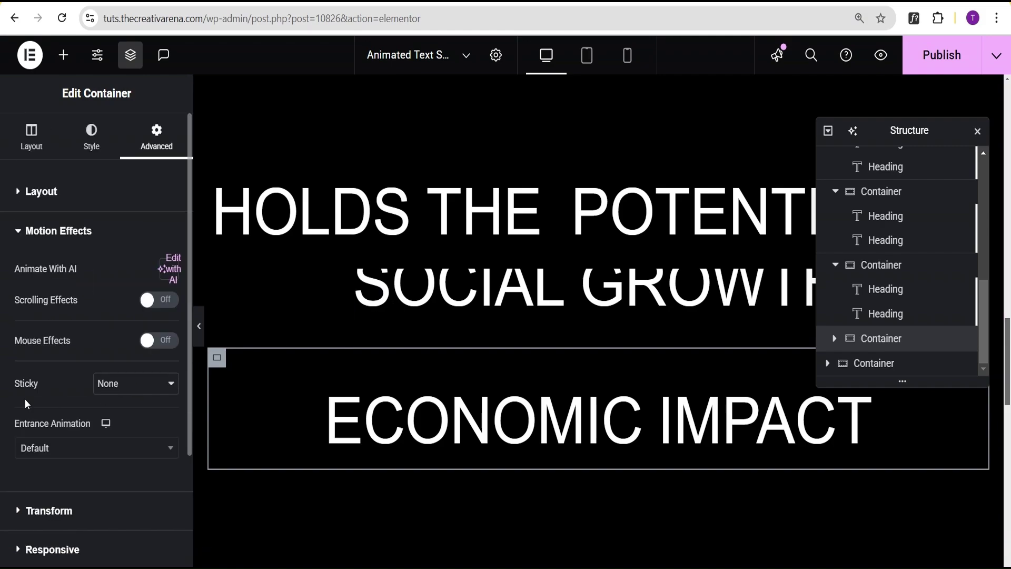
click(131, 389)
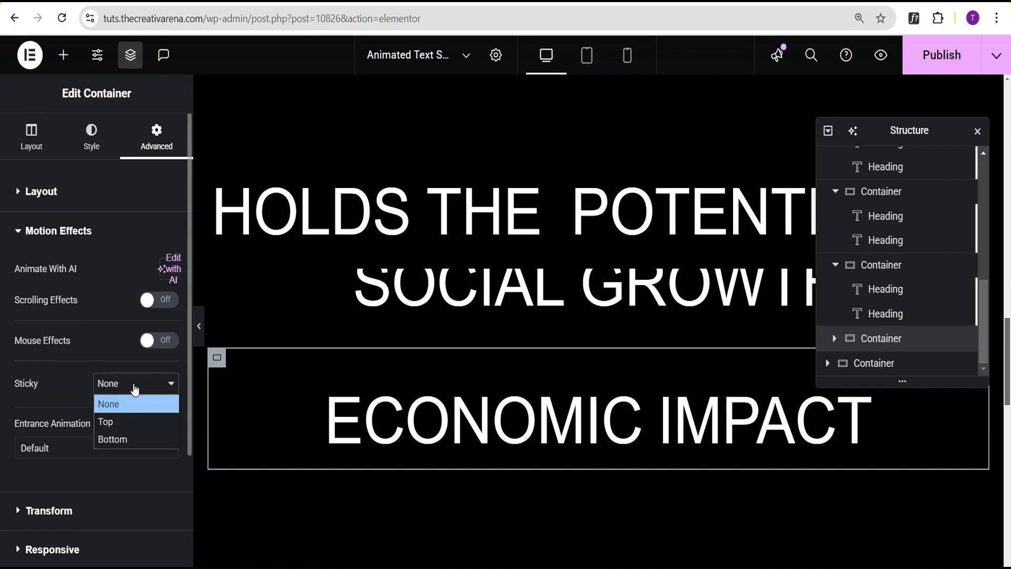
click(136, 423)
scroll(145, 416, down, 2)
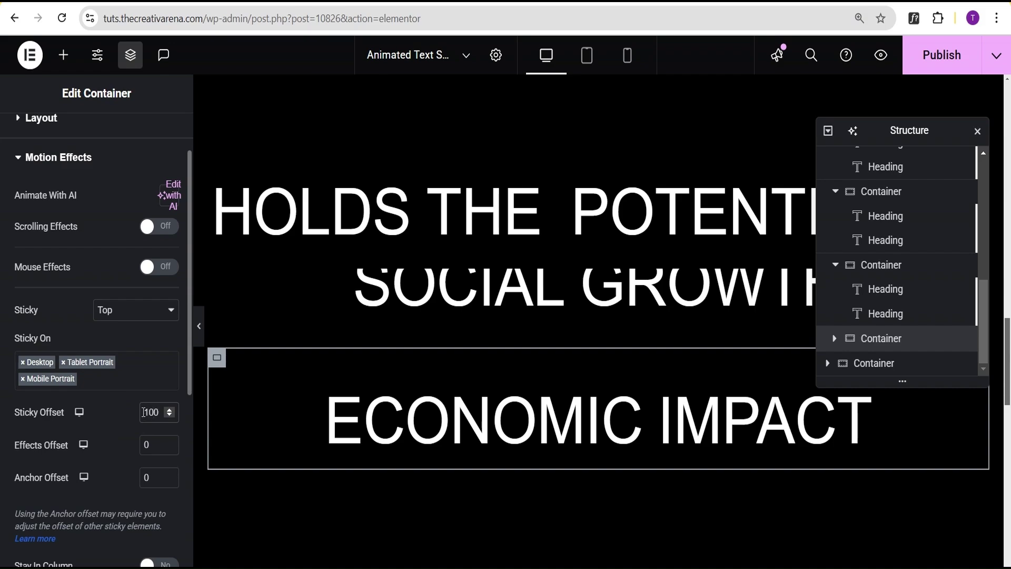
scroll(140, 445, down, 2)
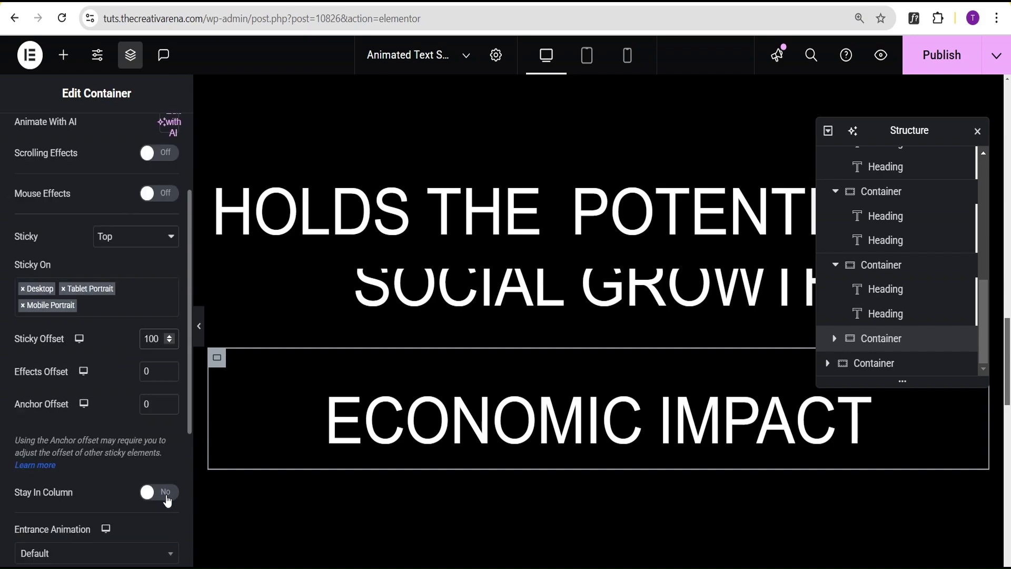
click(168, 500)
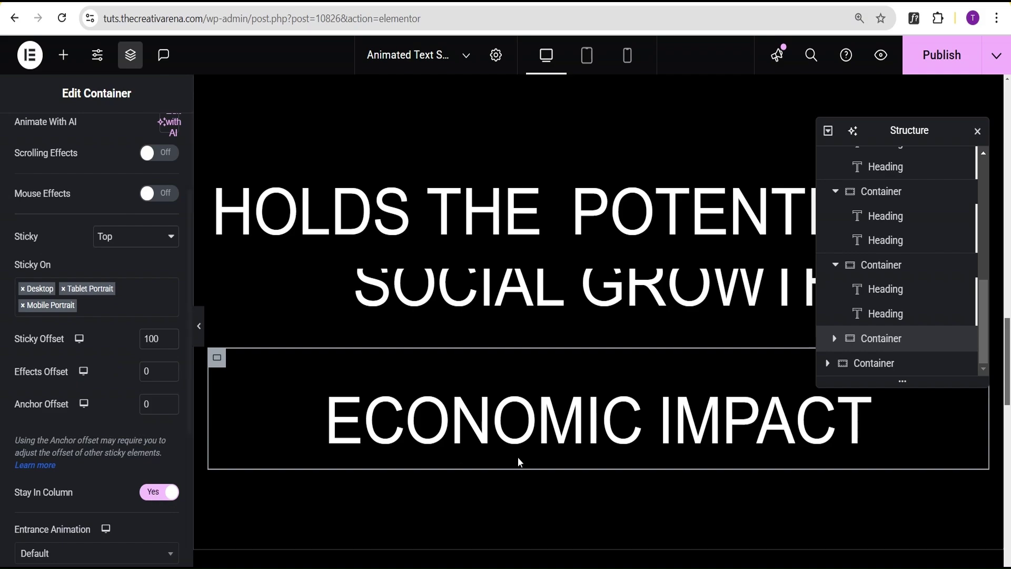
Show the Motion Effects settings of the ECONOMIC heading
mouse_move(635, 401)
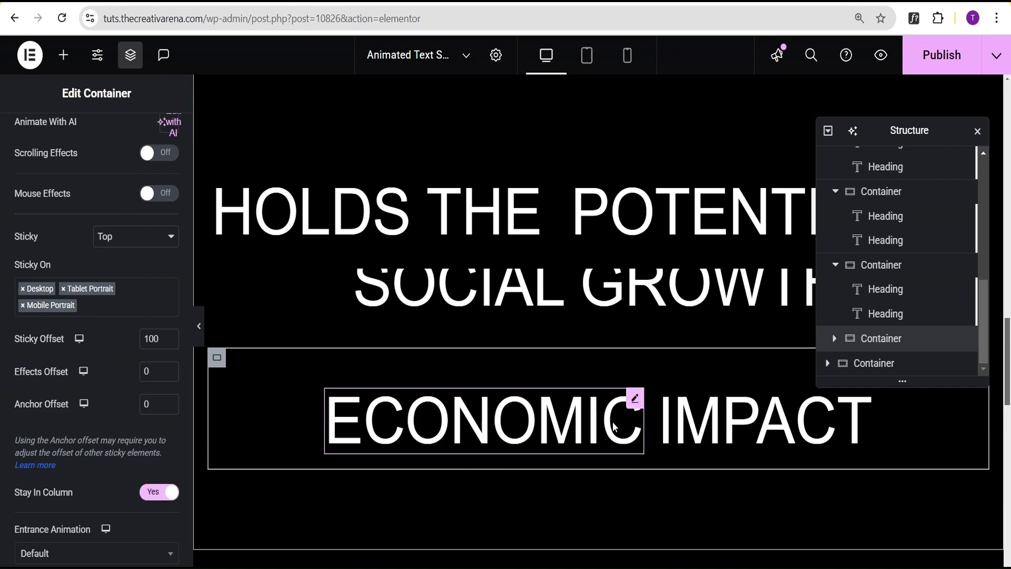
click(635, 402)
click(146, 193)
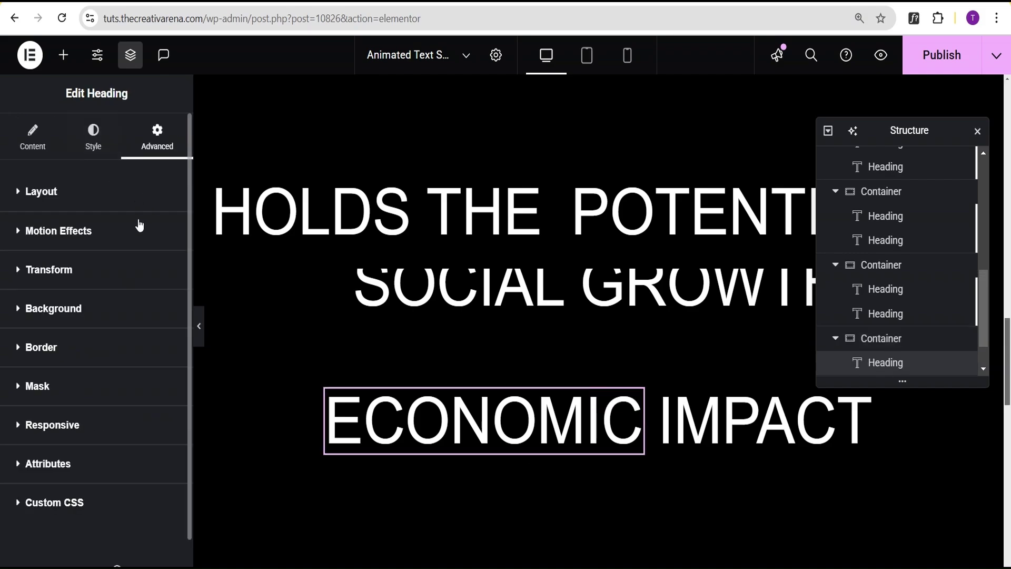
click(138, 231)
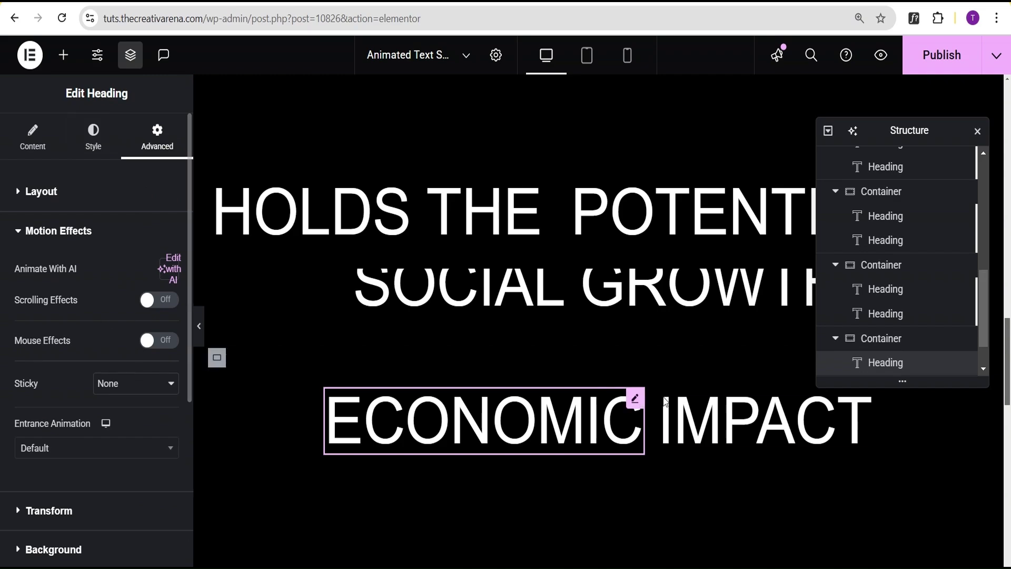
Paste an animated heading's style onto ECONOMIC and the GROWTH heading's style onto IMPACT
right_click(559, 343)
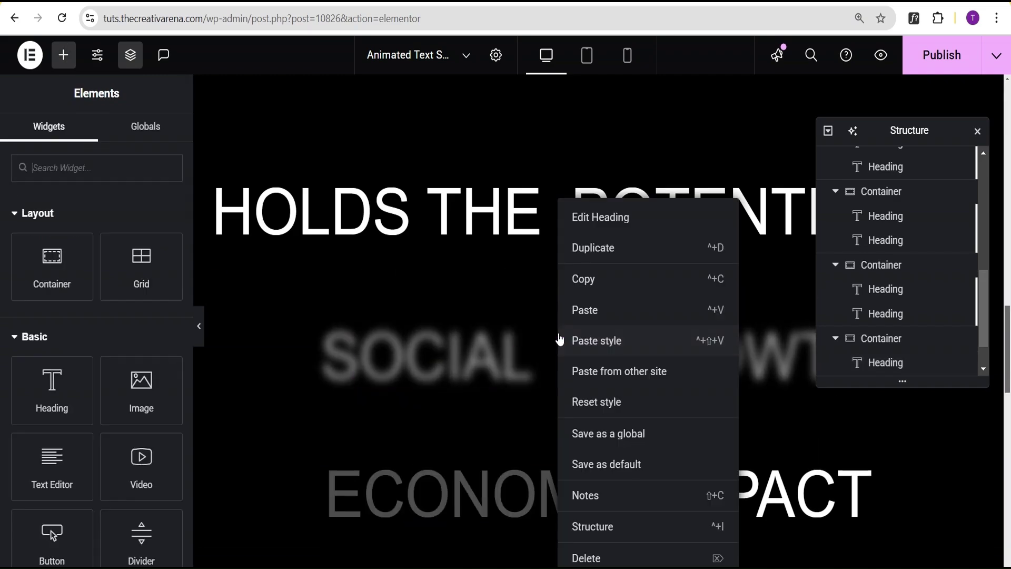
click(587, 287)
right_click(507, 471)
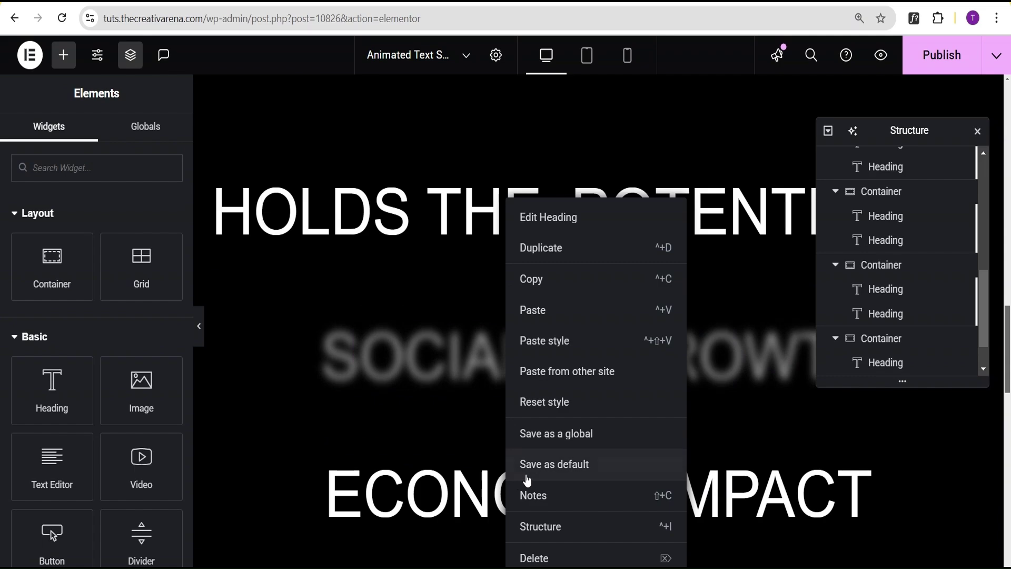
click(525, 344)
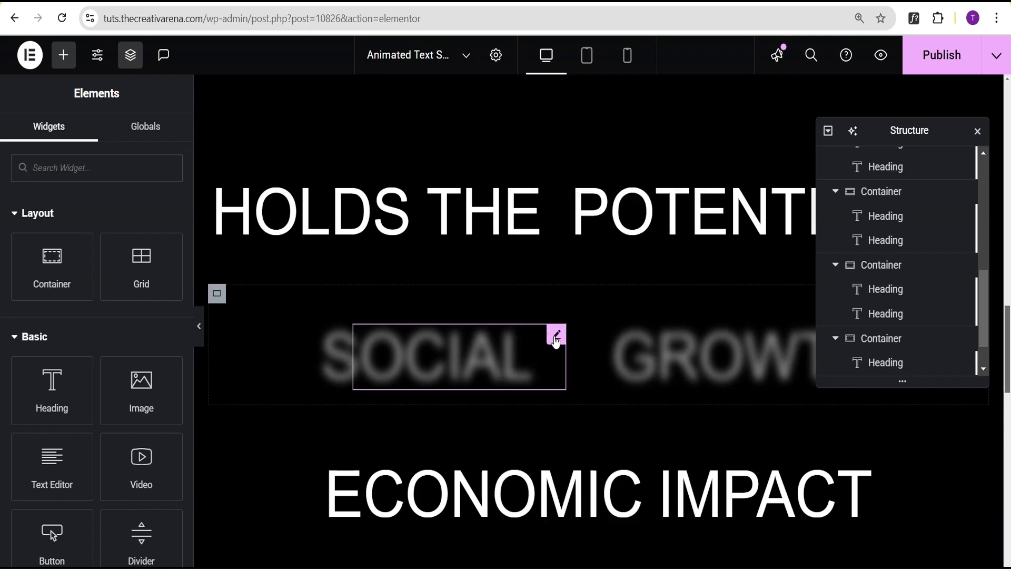
right_click(718, 349)
click(749, 285)
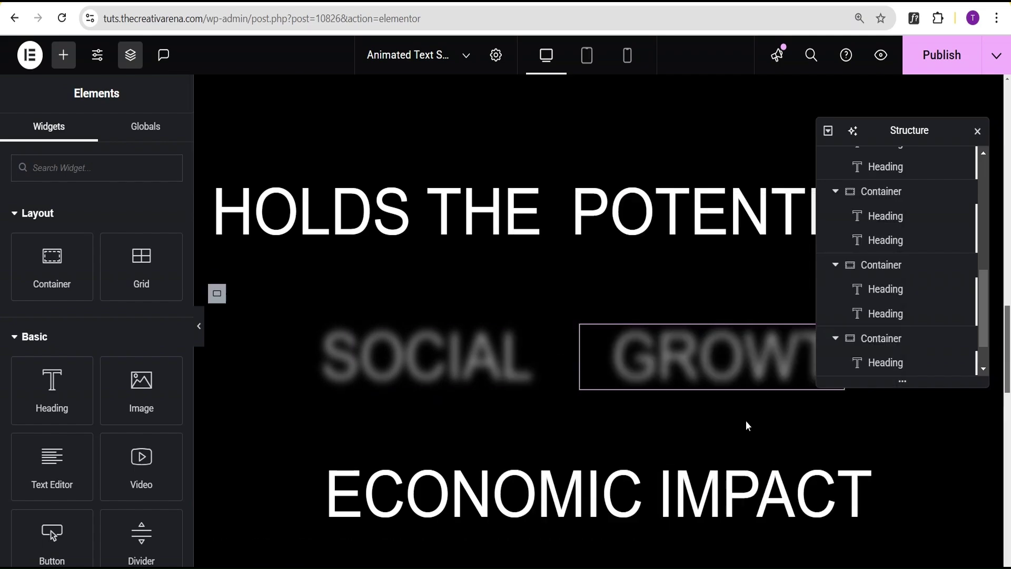
right_click(743, 494)
click(781, 342)
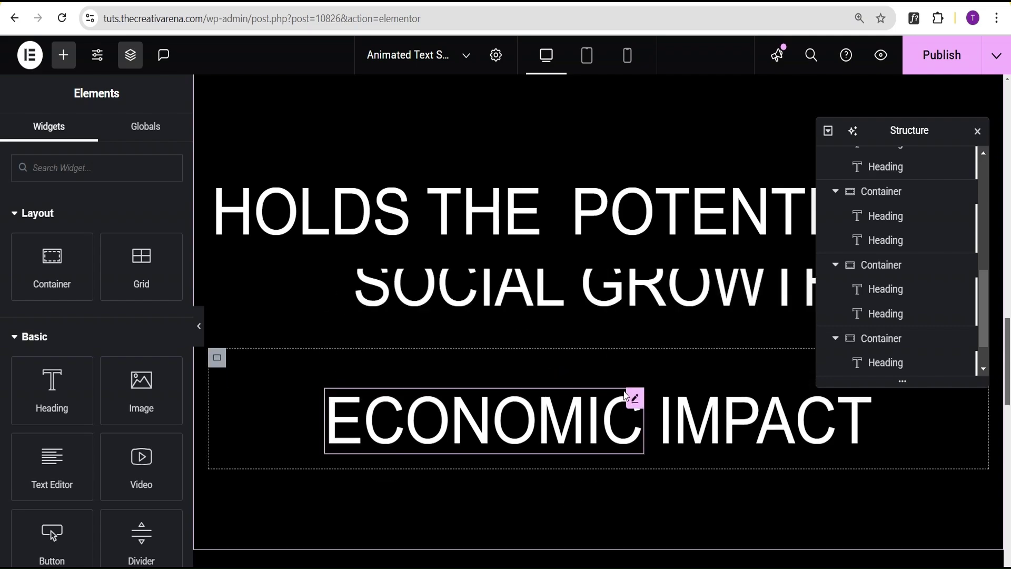
Toggle the ECONOMIC heading's Scrolling Effects off and back on to refresh them
click(612, 400)
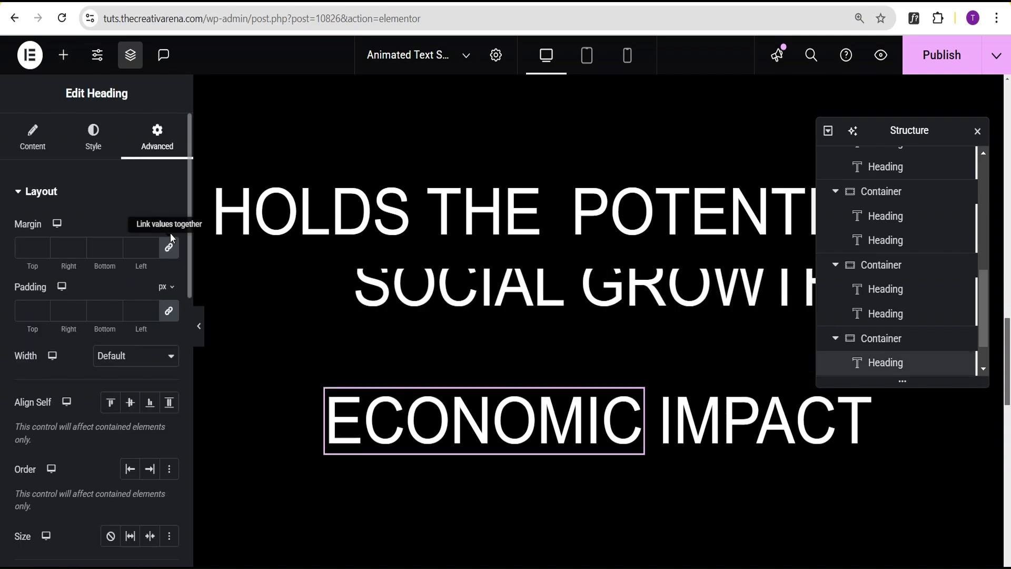
click(148, 188)
click(138, 232)
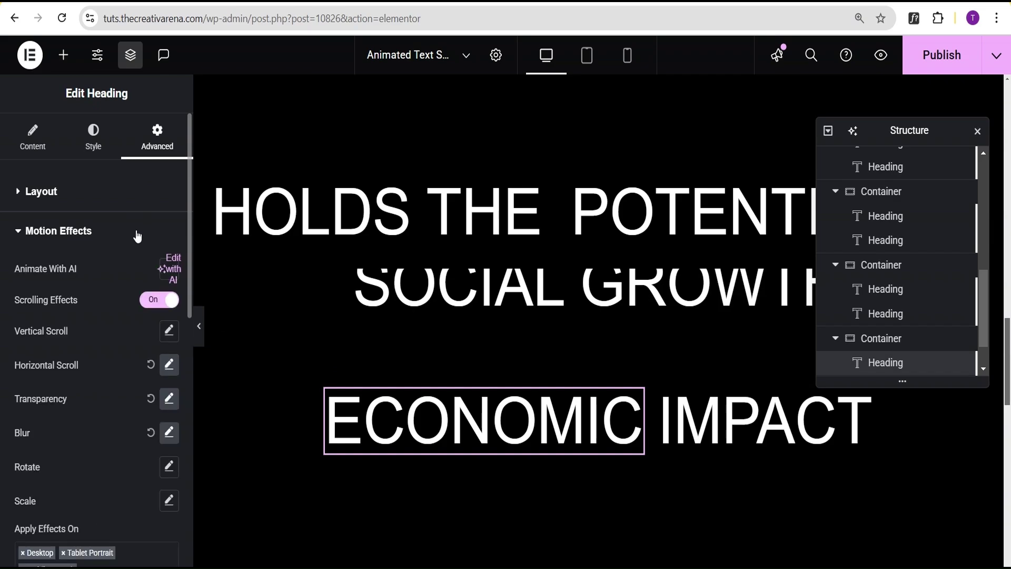
click(161, 300)
click(162, 300)
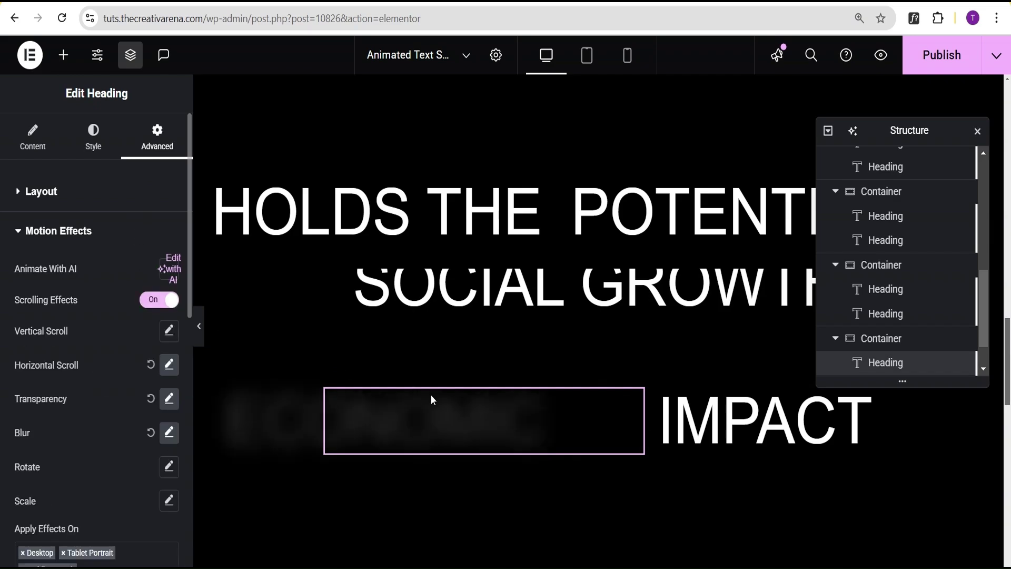
Toggle the IMPACT heading's Scrolling Effects off and back on to refresh them
click(667, 392)
click(142, 196)
click(142, 232)
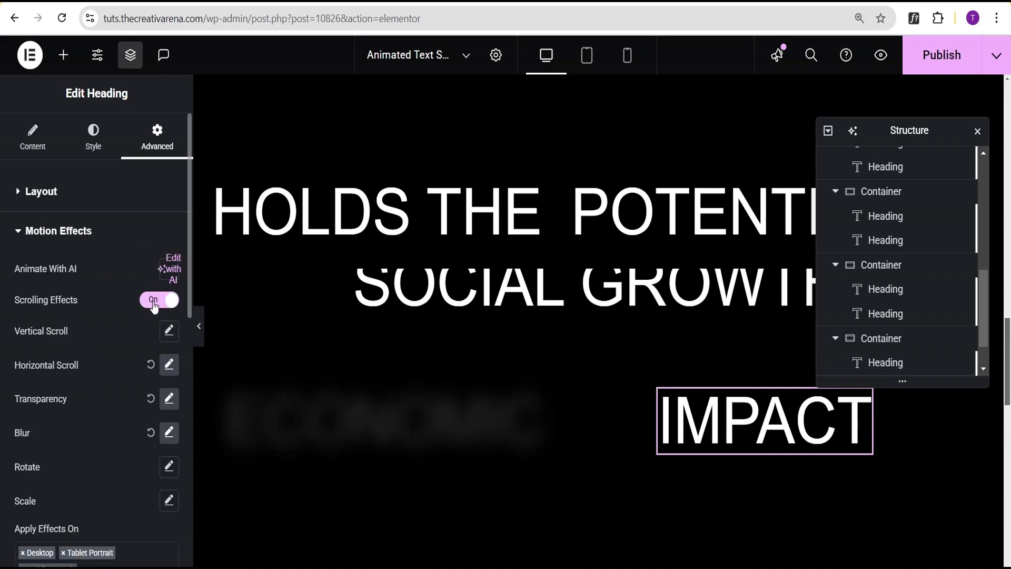
click(160, 299)
click(159, 300)
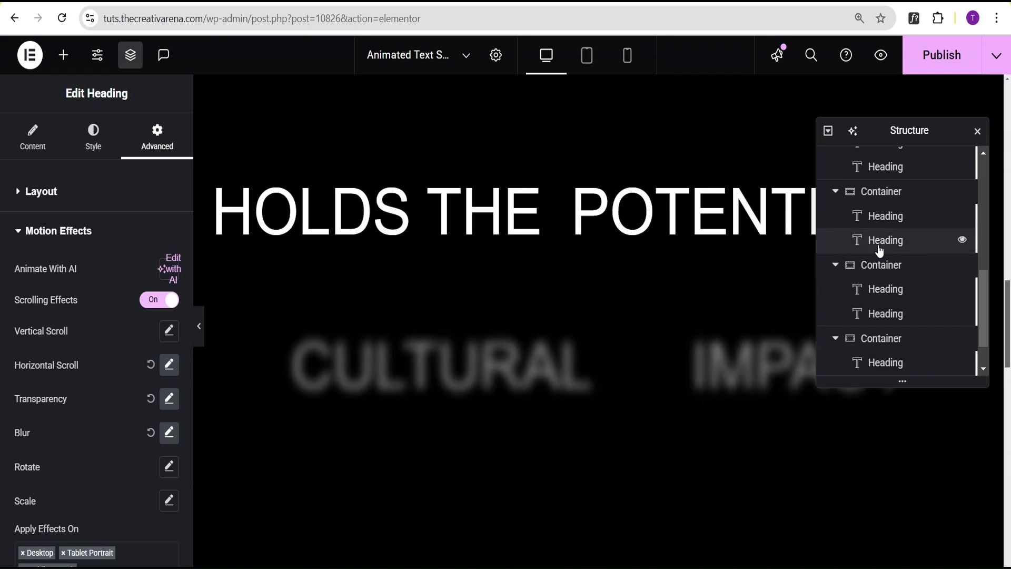
Select the parent container holding the heading rows in the Structure panel
scroll(842, 268, up, 1)
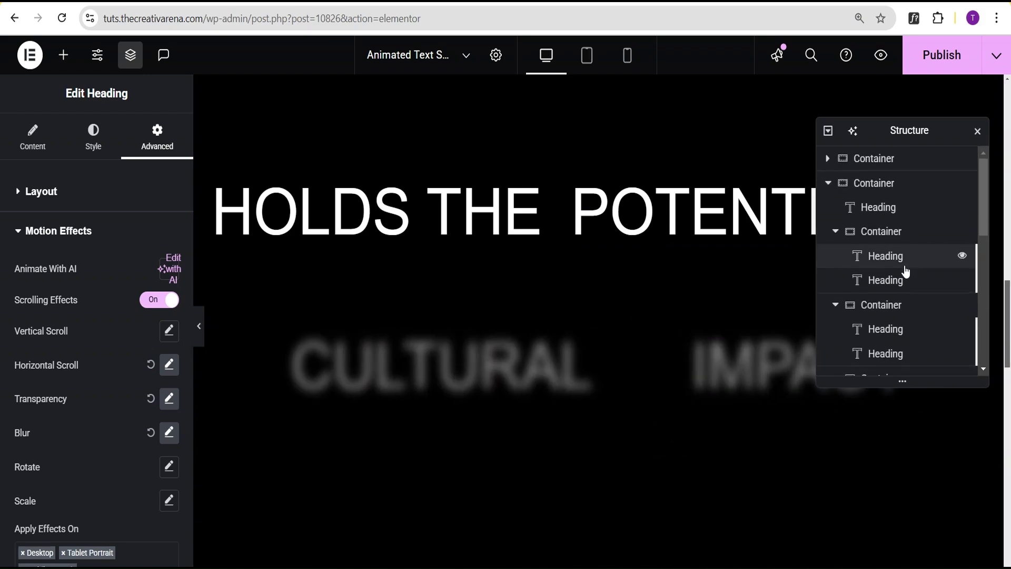
click(828, 184)
click(896, 185)
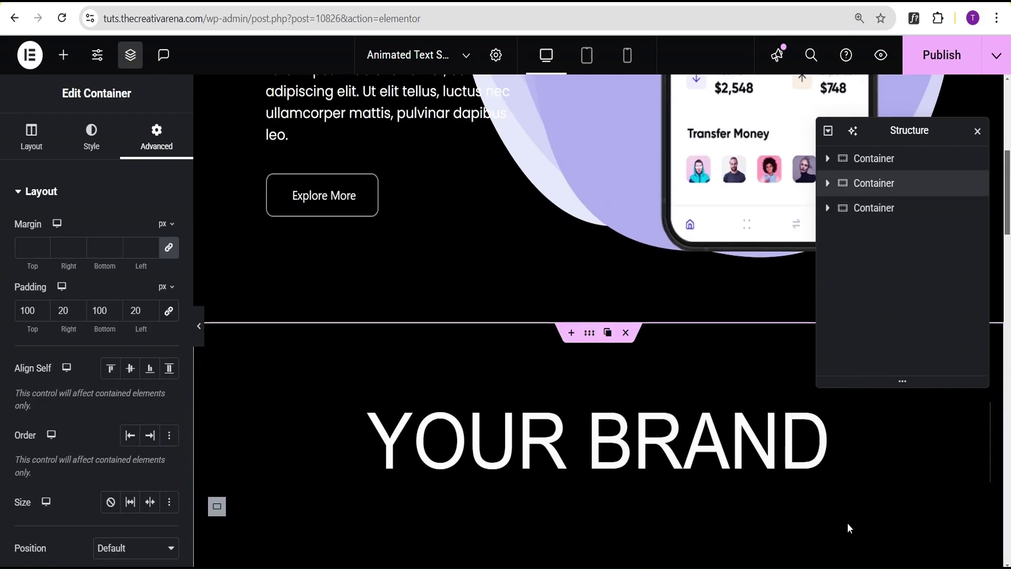
click(977, 531)
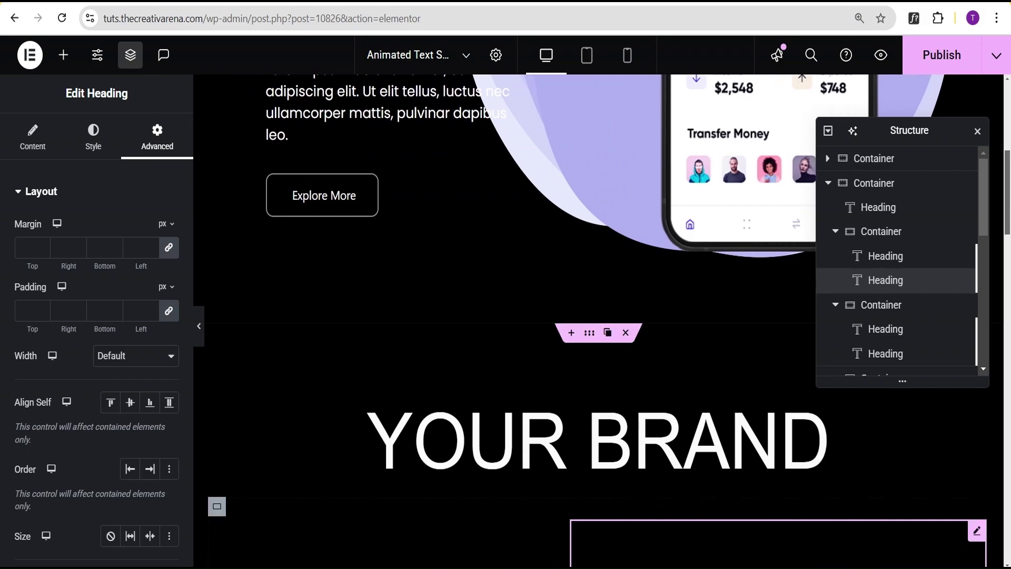
click(865, 187)
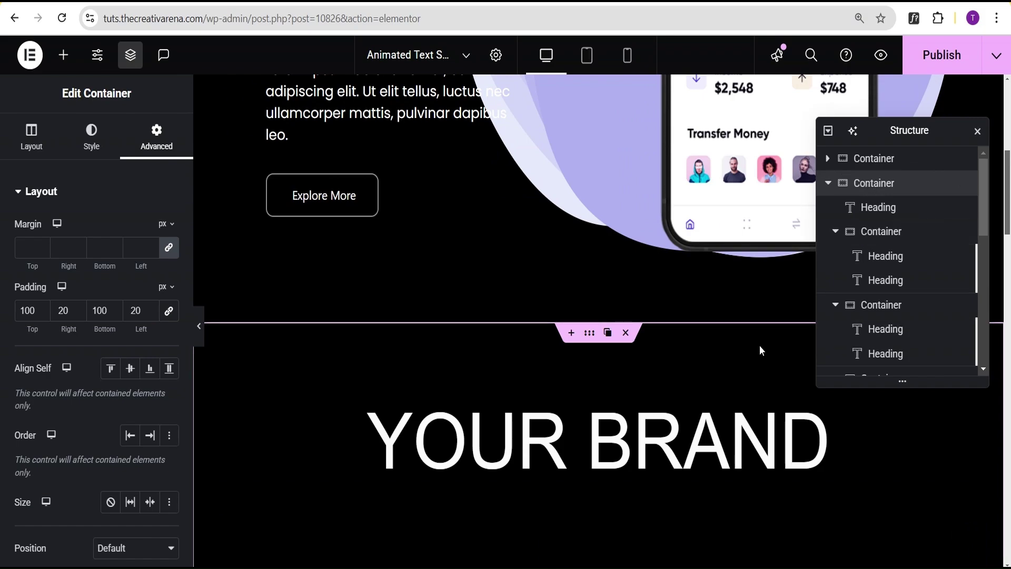
Set the parent container's Overflow to Hidden under Layout > Additional Options
click(31, 138)
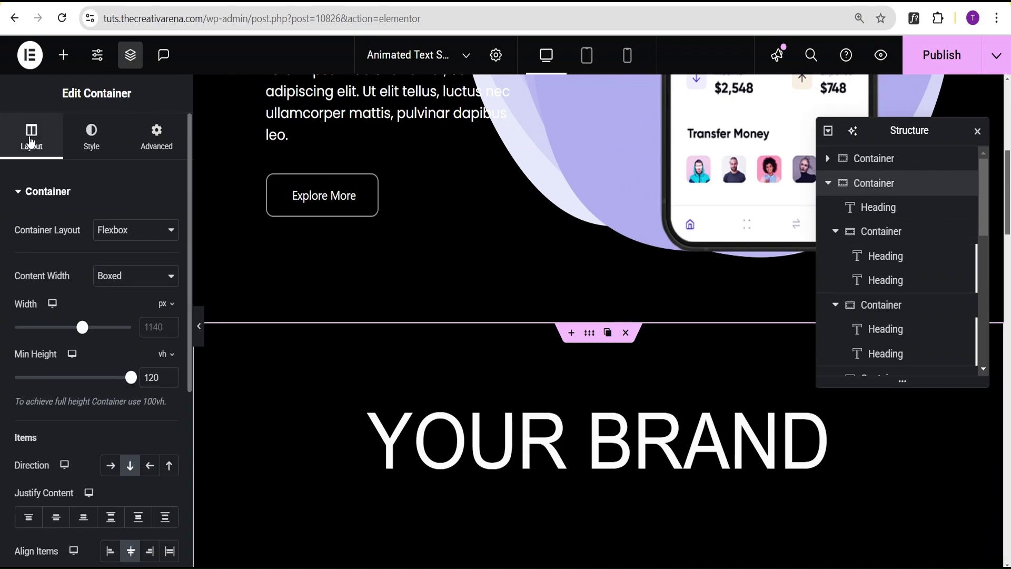
scroll(41, 303, down, 3)
scroll(40, 303, down, 3)
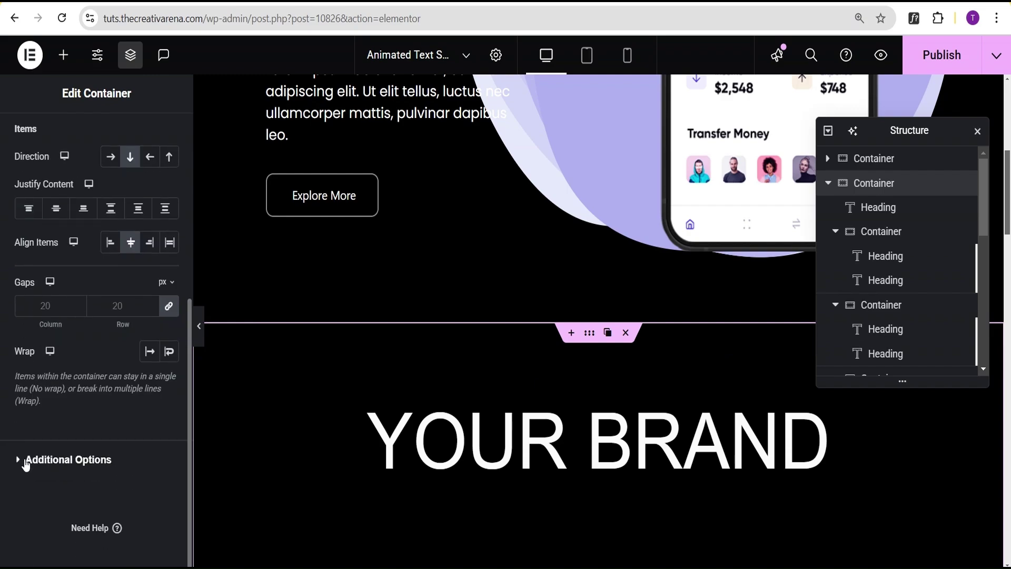
click(26, 461)
click(112, 275)
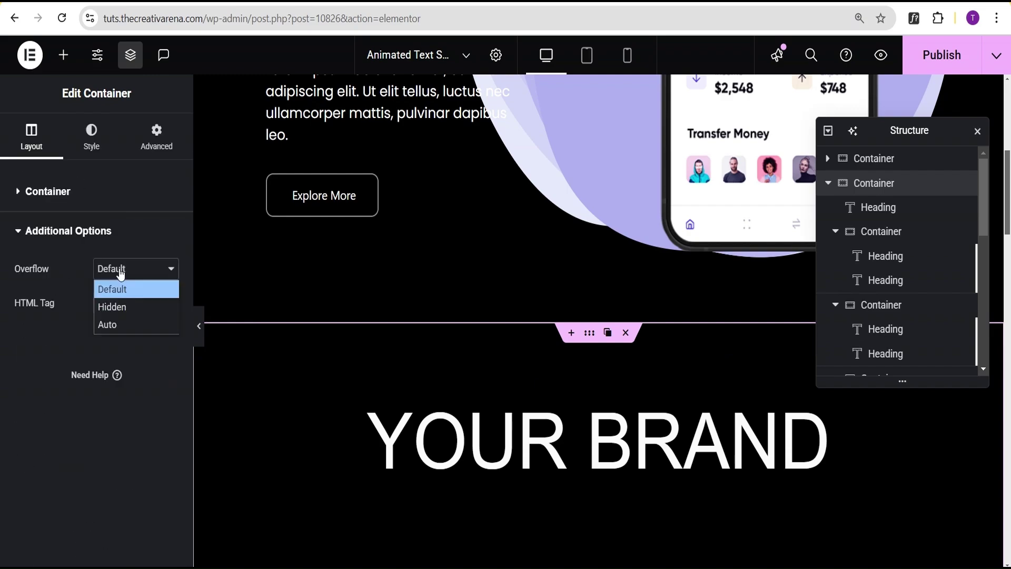
click(119, 304)
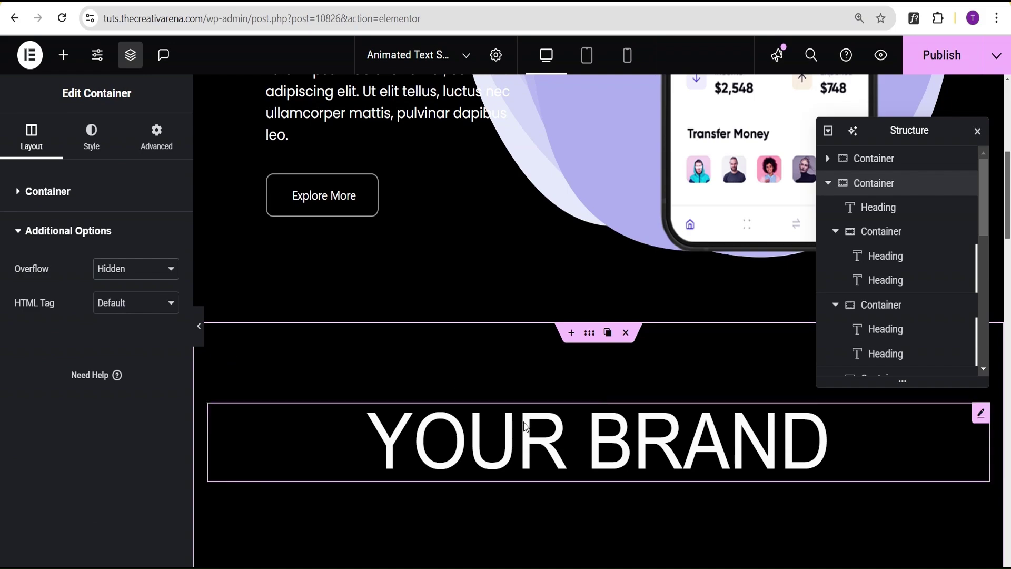
scroll(464, 390, down, 5)
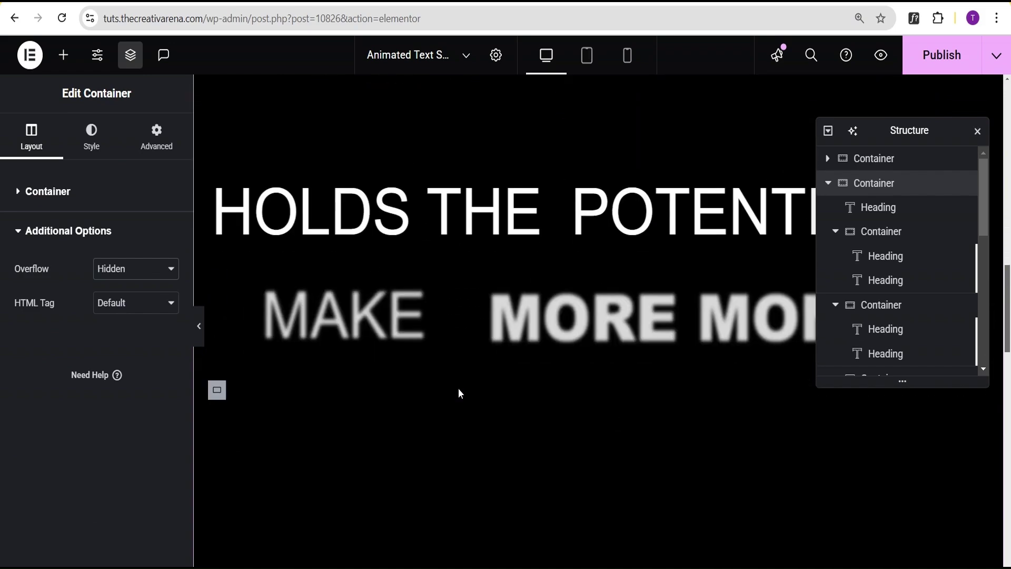